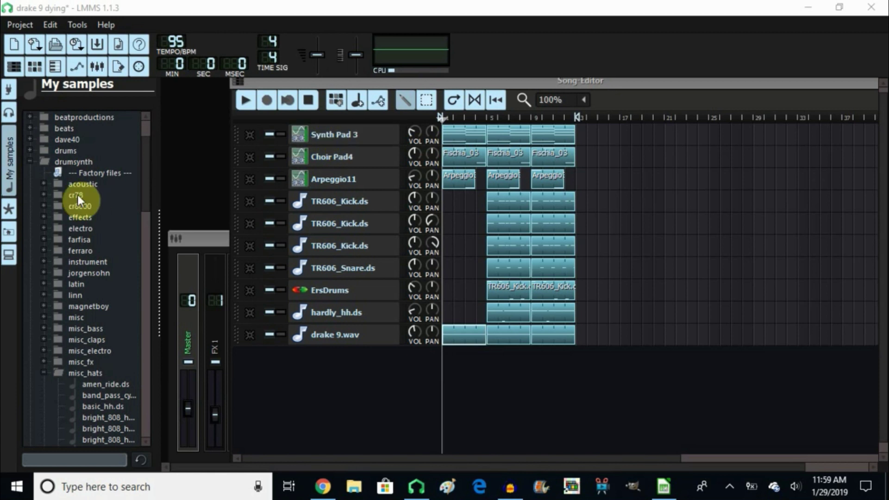
Step: Open the 0035-Synth Pad 3 preset from the ZynAddSubFX Pads presets in a new Song-Editor instrument track
click(10, 211)
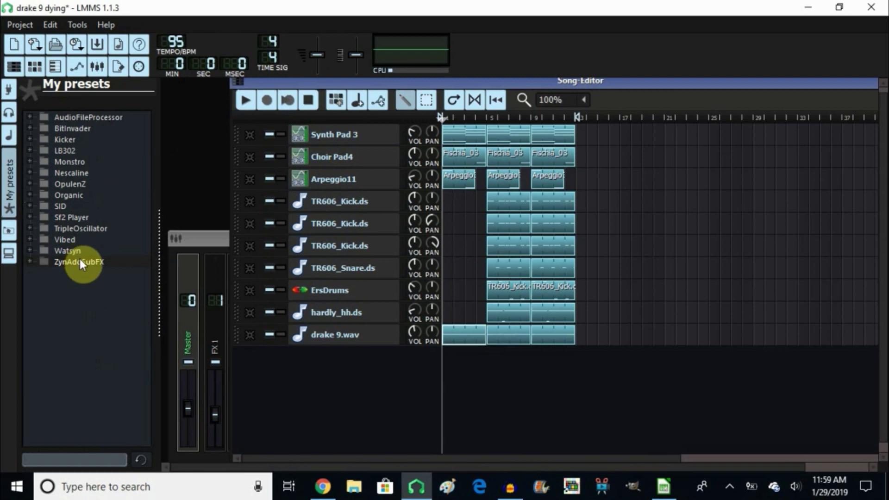
click(80, 261)
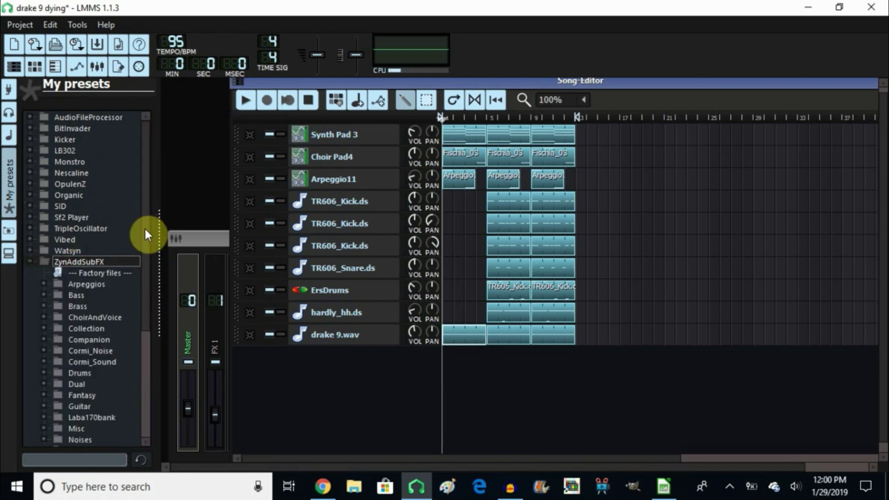
scroll(145, 227, down, 4)
click(85, 329)
scroll(146, 297, down, 2)
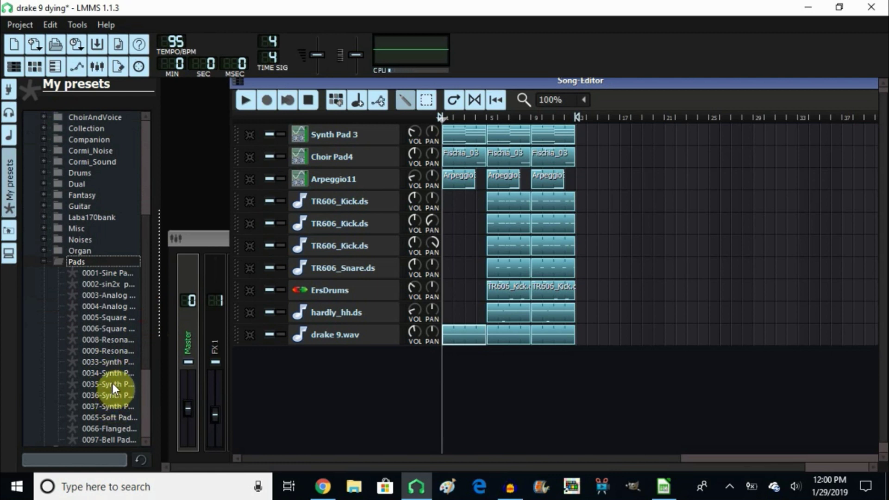
click(113, 384)
right_click(113, 384)
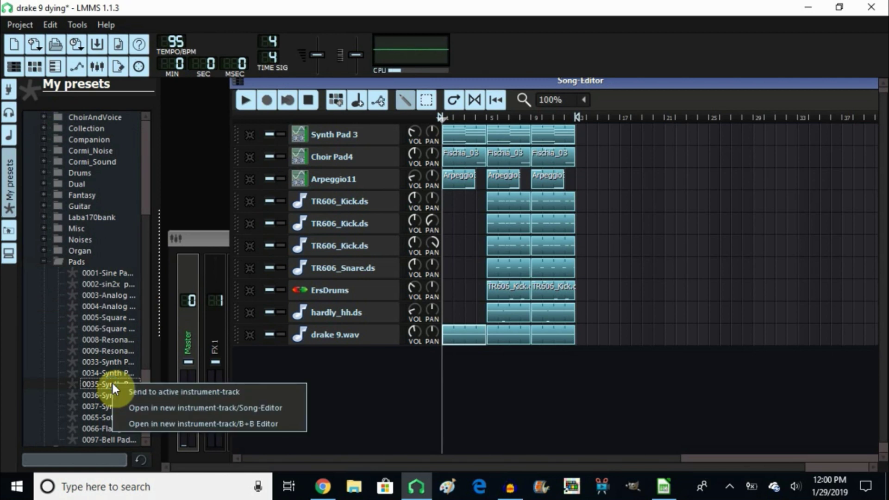
click(126, 406)
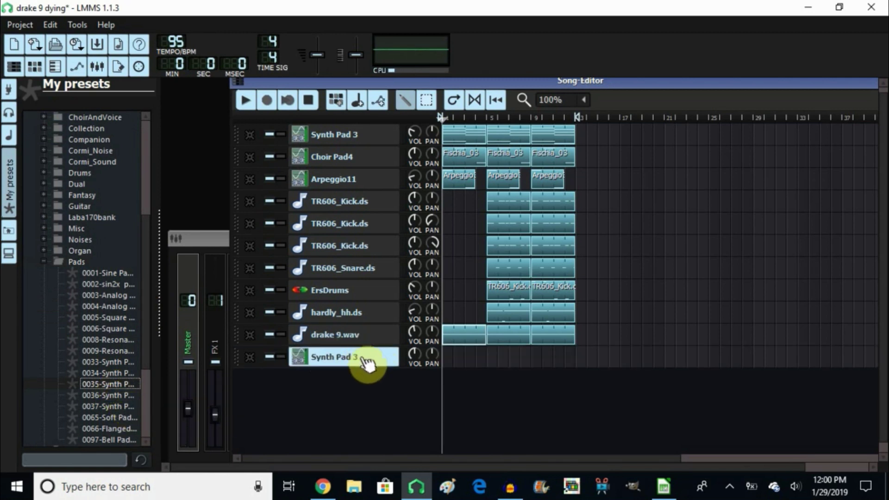
Step: Remove the extra Synth Pad 3 track below drake 9.wav and collapse the Pads preset folder
click(250, 358)
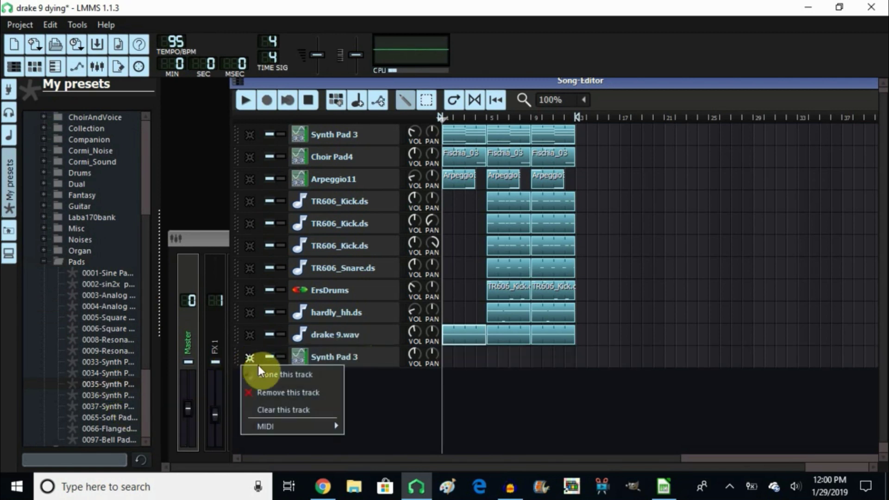
click(259, 387)
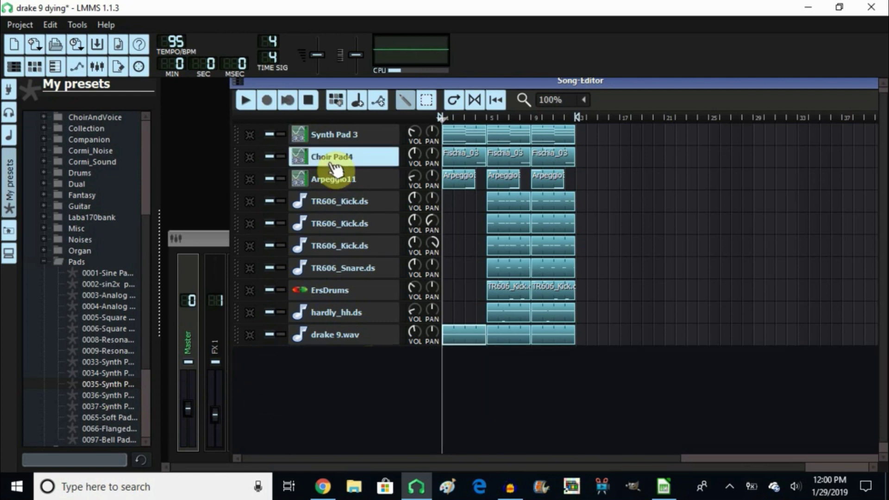
double_click(63, 262)
drag(143, 270, 149, 202)
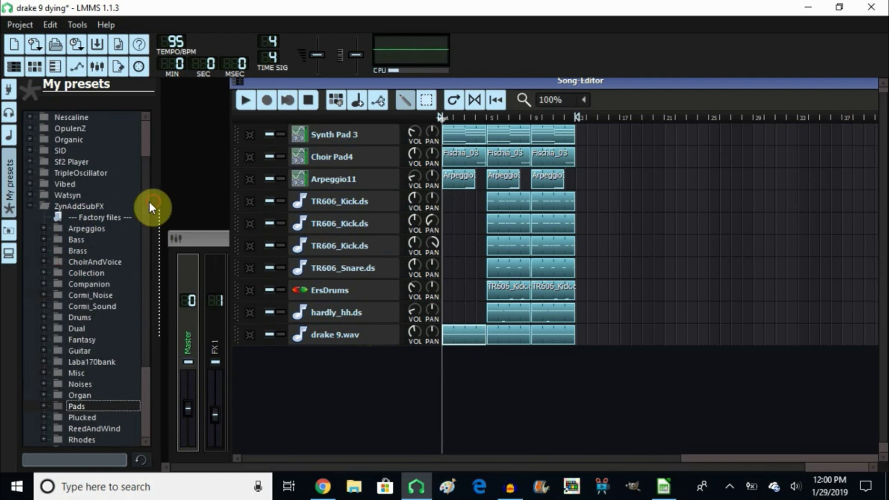
Step: Load the 0008-Choir Pad4 preset from ChoirAndVoice into a new song track, and remove that extra track again
double_click(82, 261)
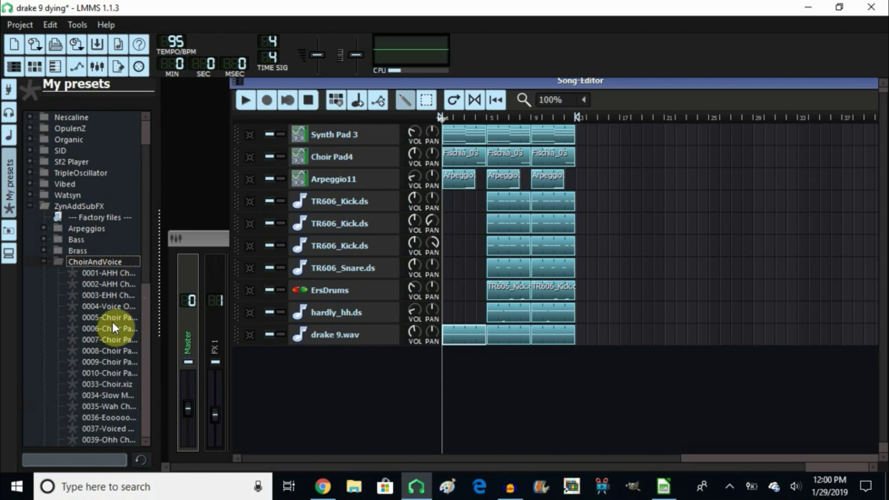
right_click(112, 352)
click(124, 376)
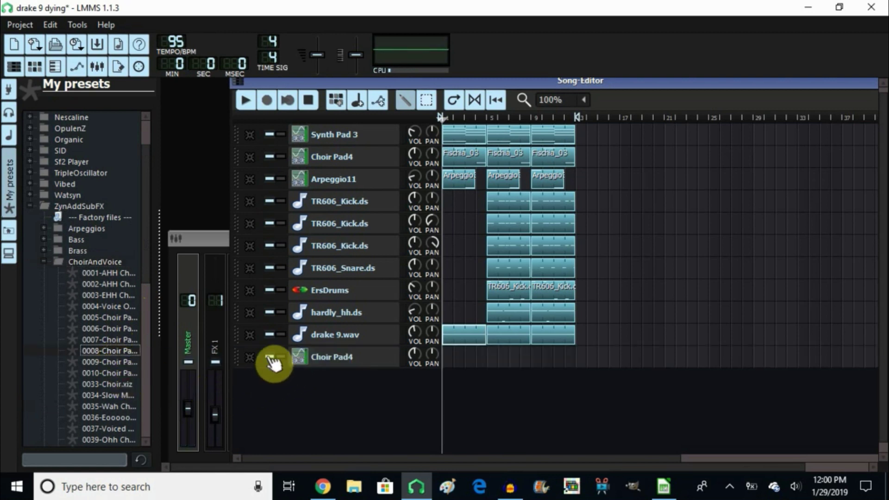
click(249, 357)
click(259, 393)
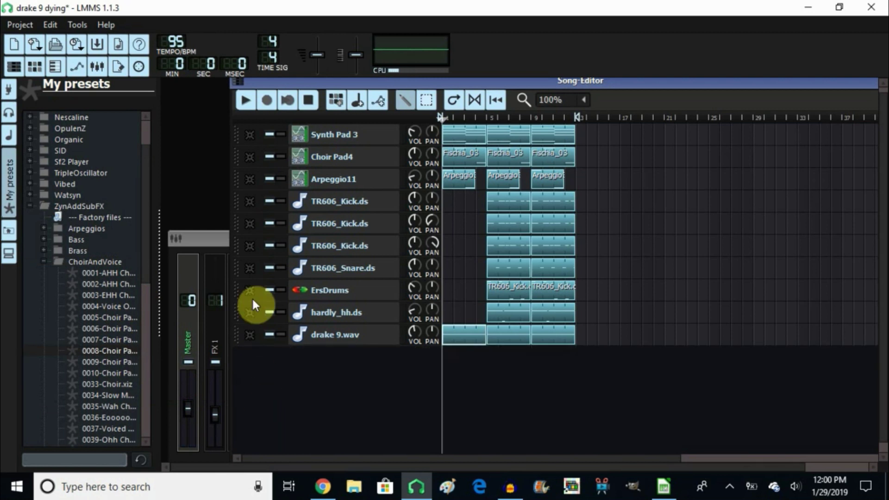
Step: Collapse ChoirAndVoice and look through the ZynAddSubFX Arpeggios presets for the Arpeggio11 sound
double_click(85, 262)
double_click(84, 228)
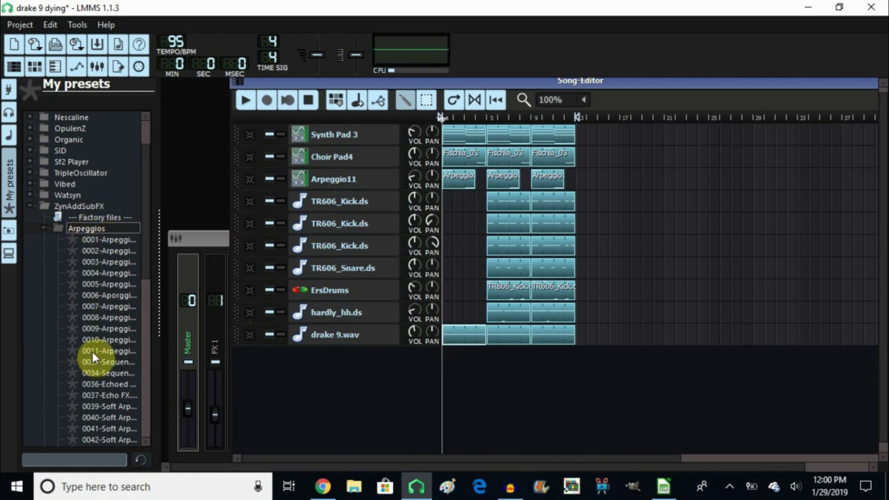
double_click(86, 228)
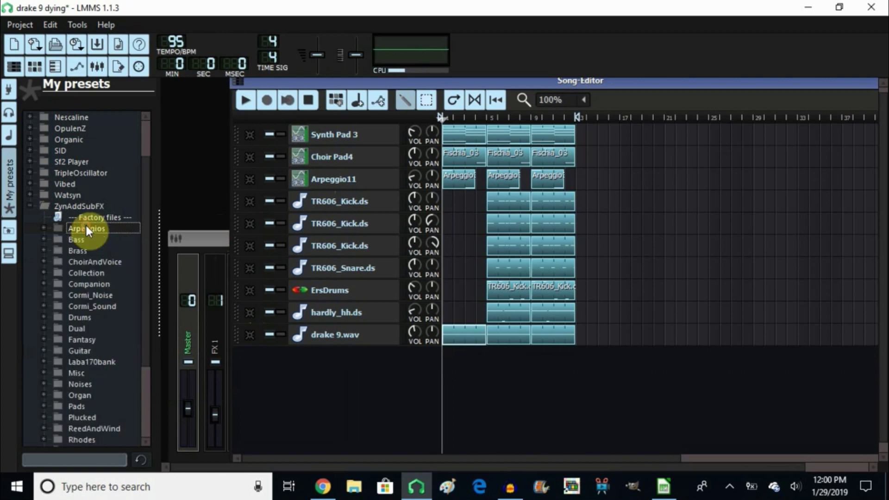
Step: Switch to the samples browser, expand the drumsynth folder and collapse its misc_hats subfolder
click(10, 137)
double_click(81, 162)
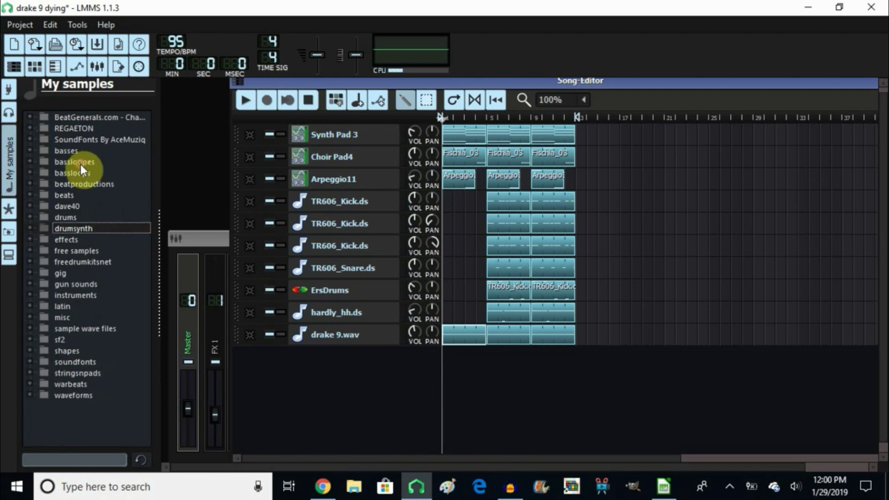
double_click(75, 228)
drag(145, 186, 146, 234)
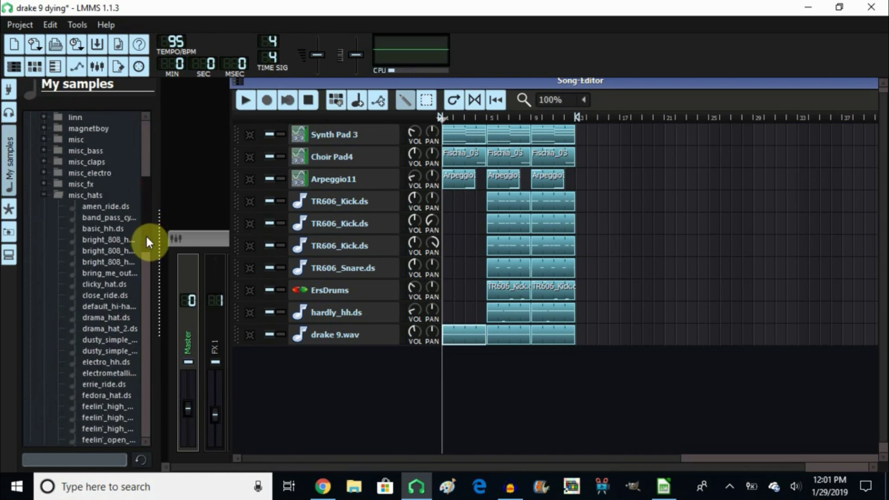
double_click(93, 195)
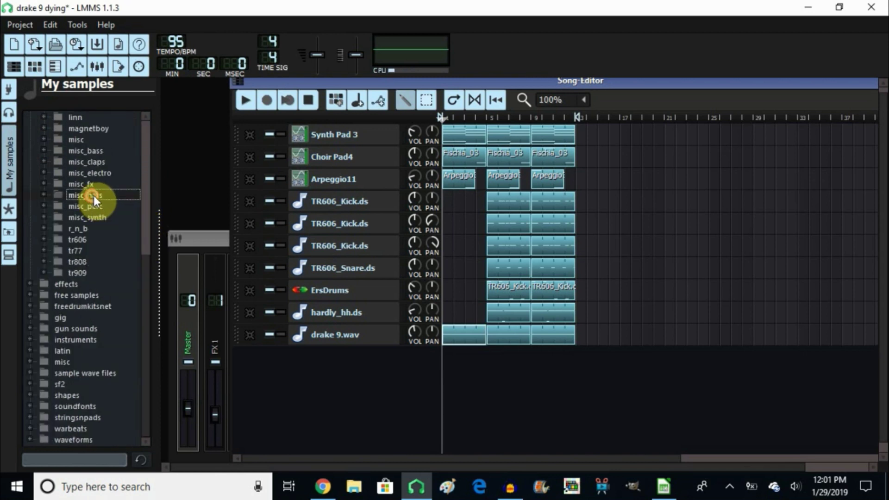
Step: Preview the TR606_Kick.ds and TR606_Snare.ds samples in the tr606 folder, and collapse the folder
double_click(75, 239)
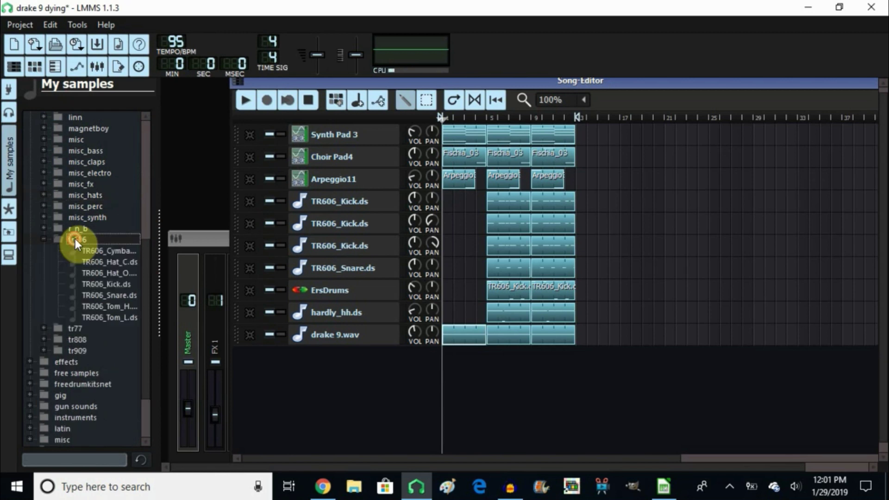
click(99, 284)
click(101, 295)
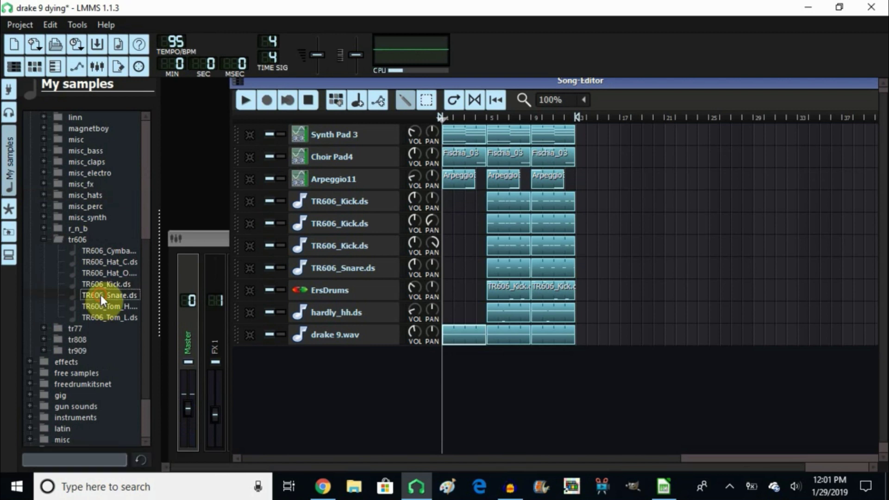
double_click(80, 239)
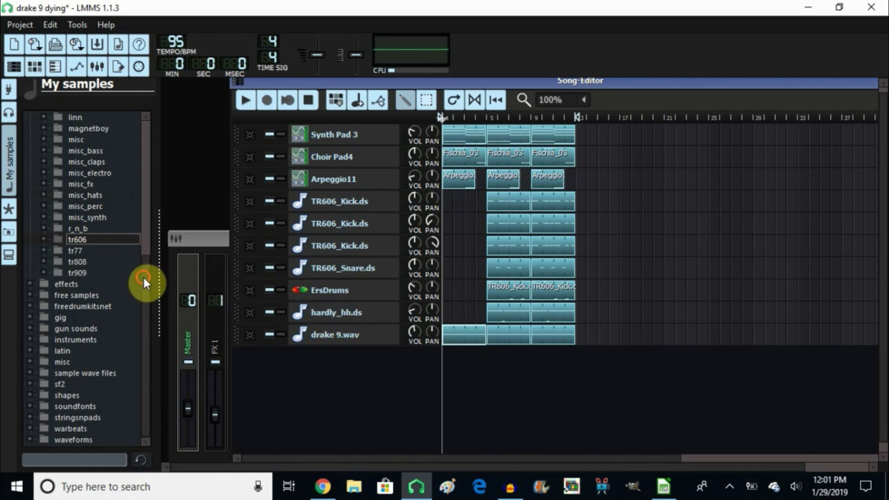
Step: Expand the misc_hats folder under drumsynth and preview the hardly_hh.ds sample
scroll(142, 276, up, 4)
click(149, 219)
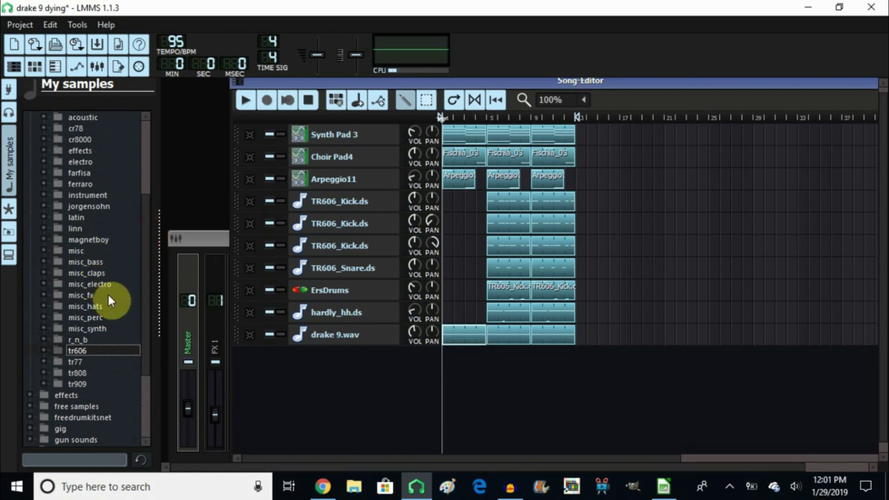
click(80, 306)
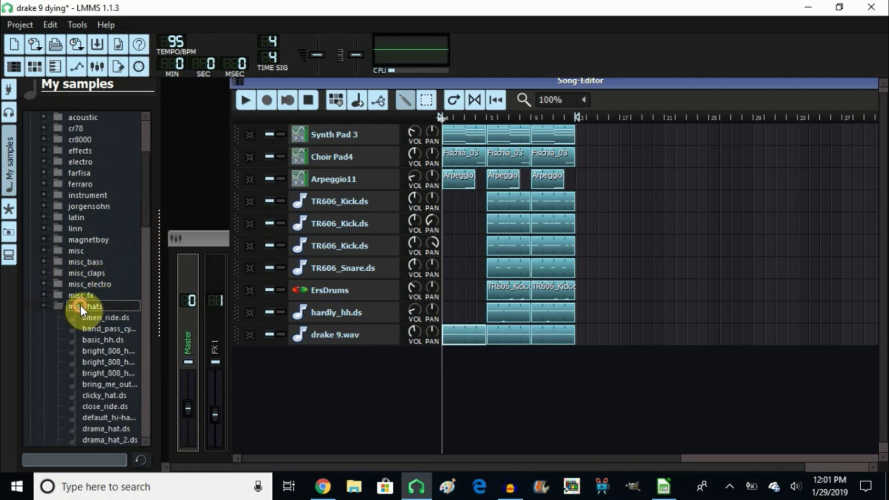
drag(143, 219, 150, 295)
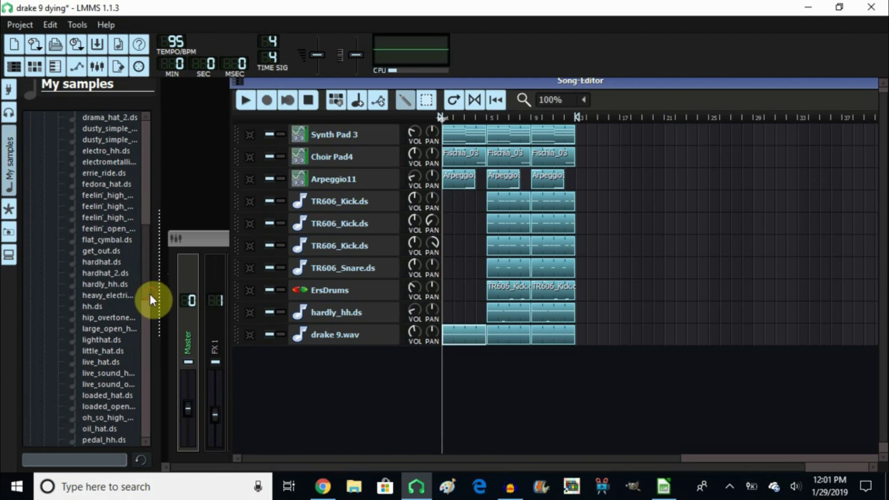
click(111, 283)
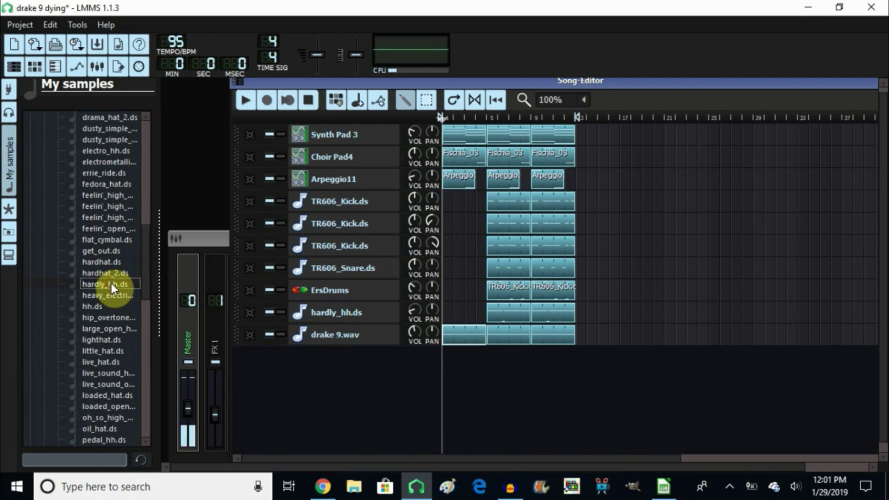
scroll(142, 218, up, 4)
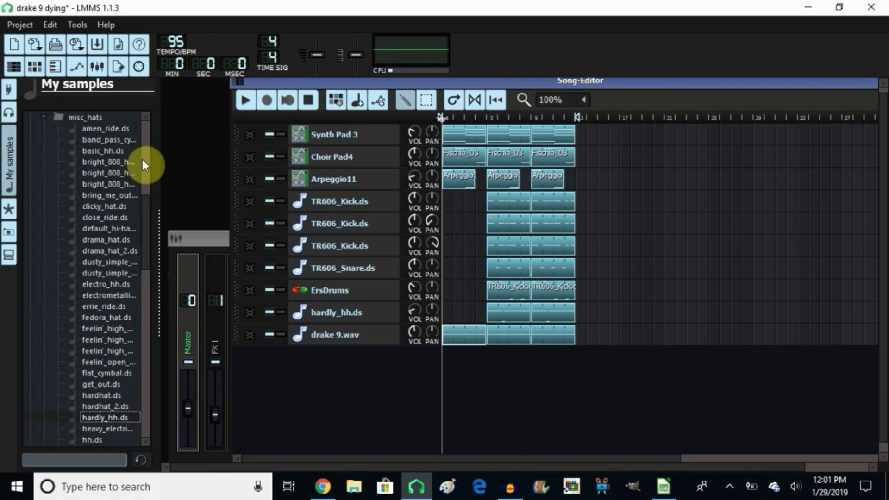
click(145, 180)
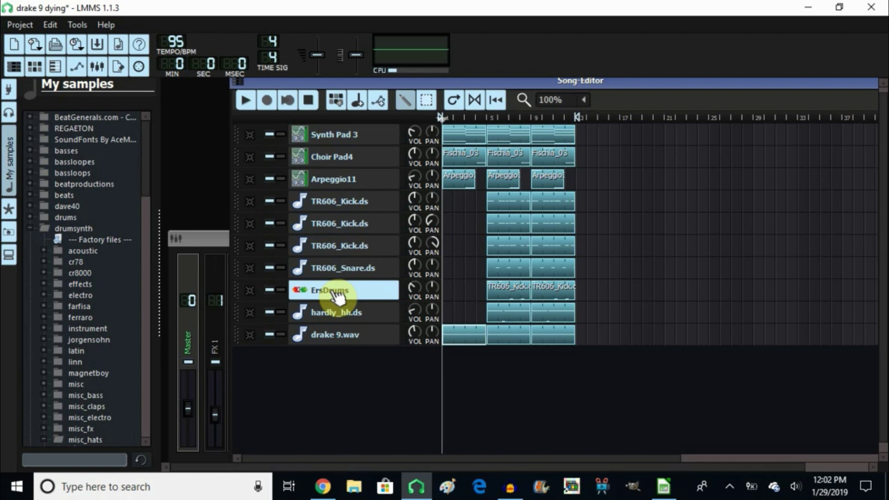
Step: Examine the notes of the first ErsDrums clip in the Piano-Roll, sound a key below C4, and close the editor
double_click(517, 293)
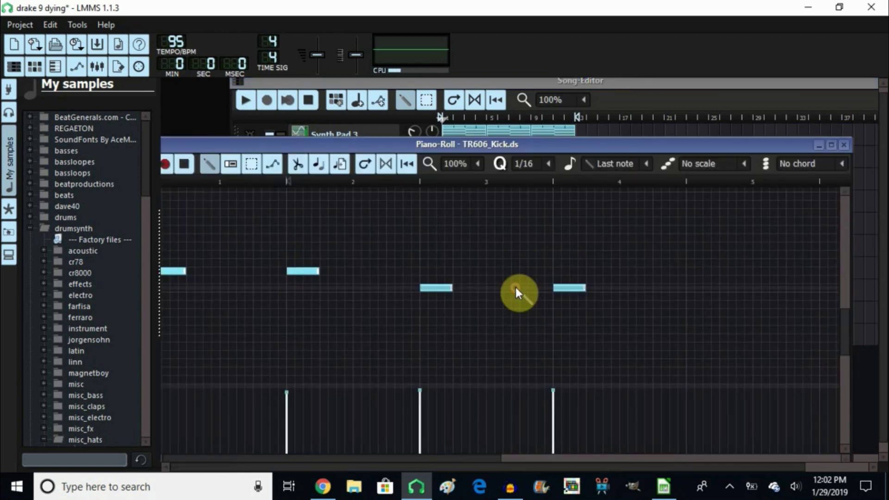
drag(213, 146, 324, 147)
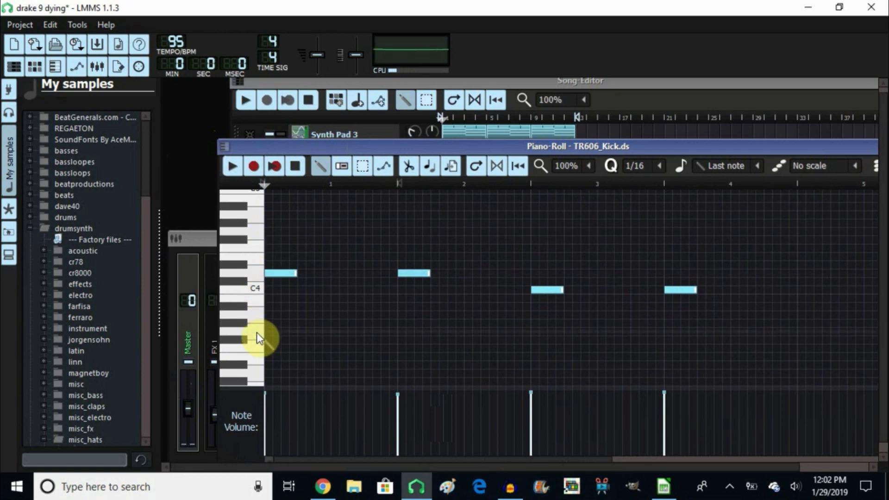
click(256, 353)
drag(338, 147, 270, 154)
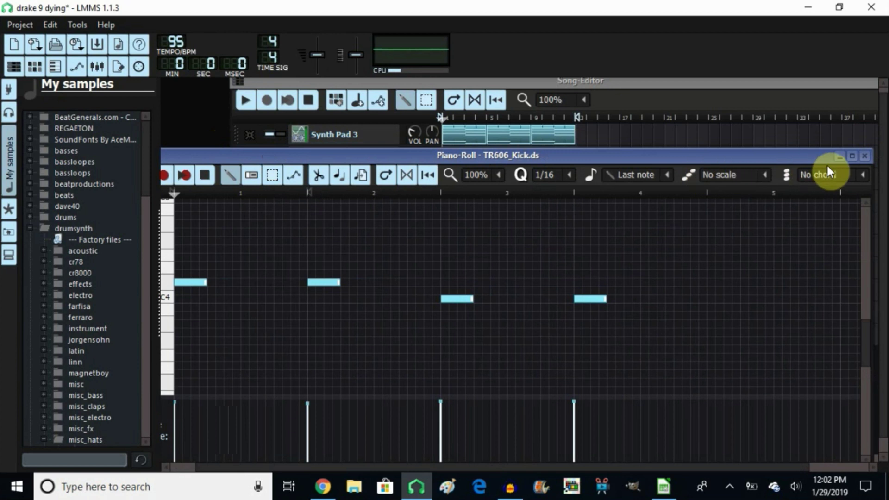
click(865, 155)
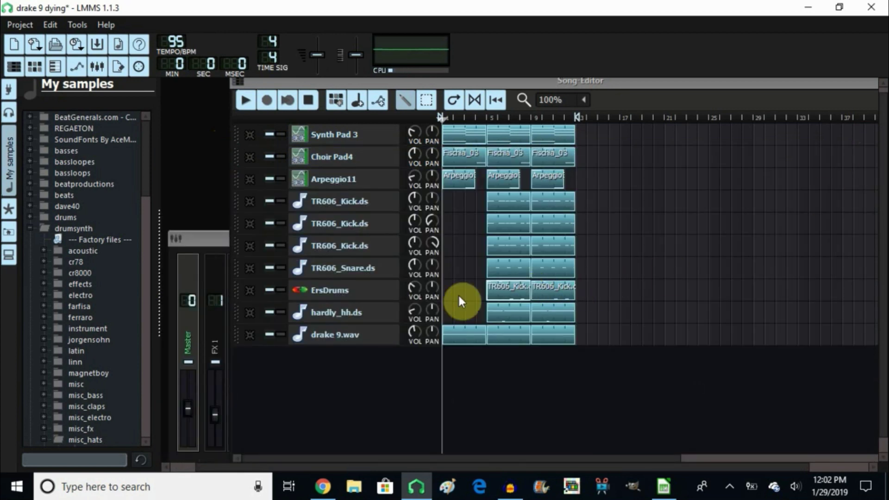
Step: Open the first drake 9.wav clip in the Piano-Roll, play and pause its notes, and close the editor
double_click(458, 342)
drag(307, 154, 345, 153)
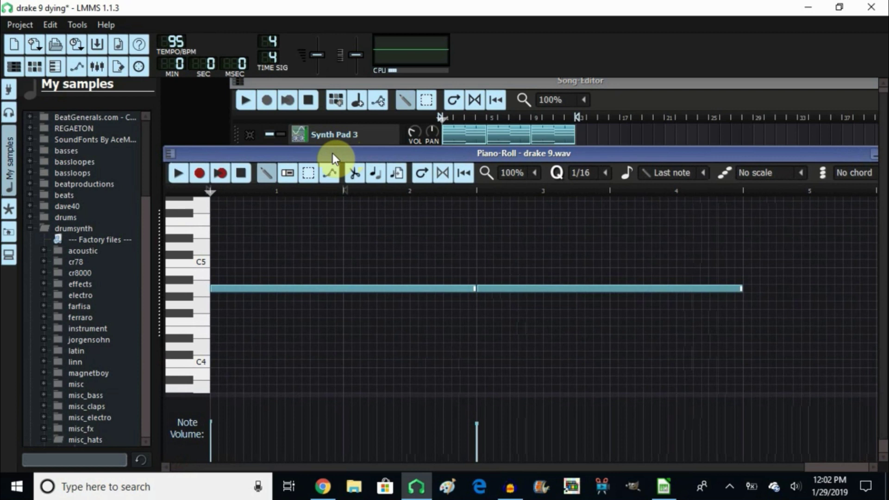
click(176, 174)
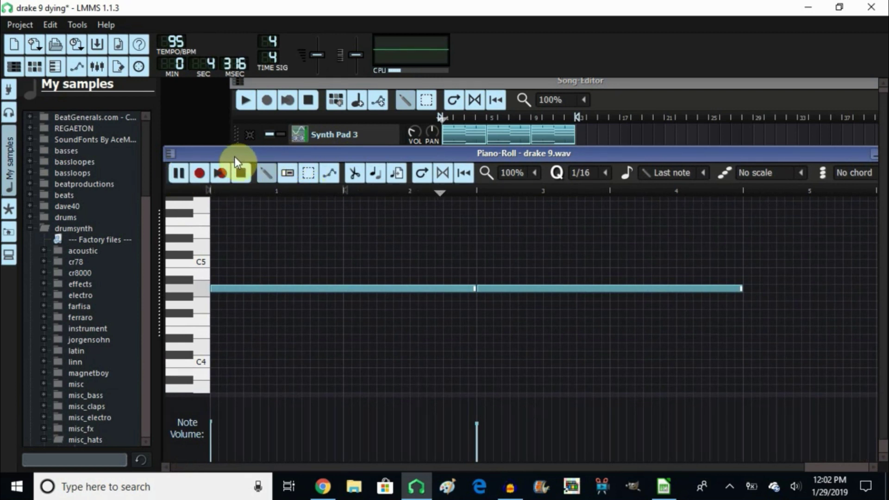
click(179, 173)
drag(454, 155, 321, 160)
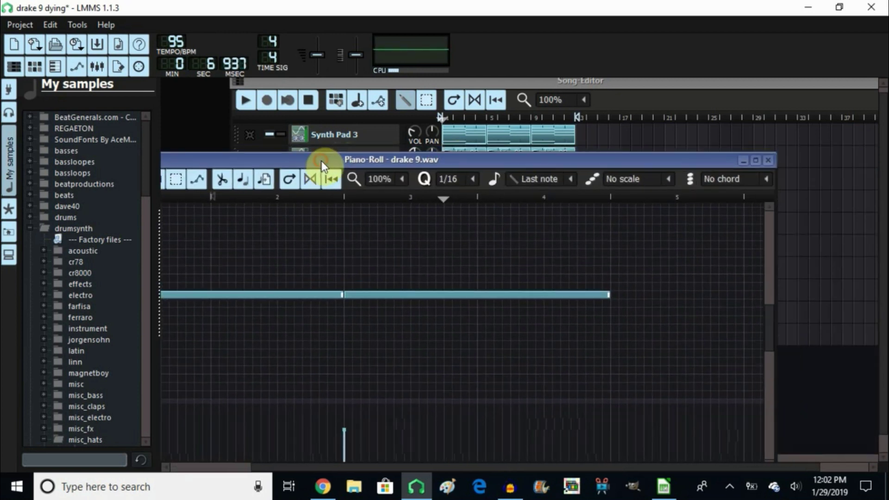
click(768, 161)
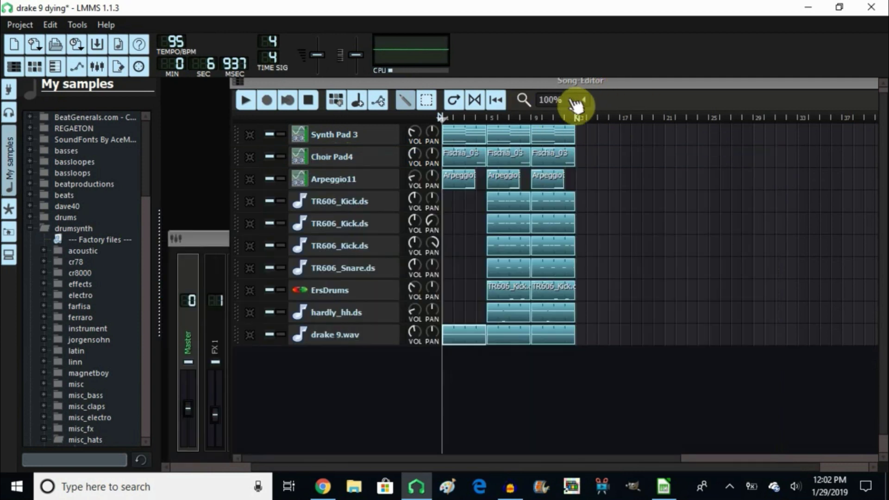
Step: Play the song arrangement from the beginning in the Song-Editor
click(246, 99)
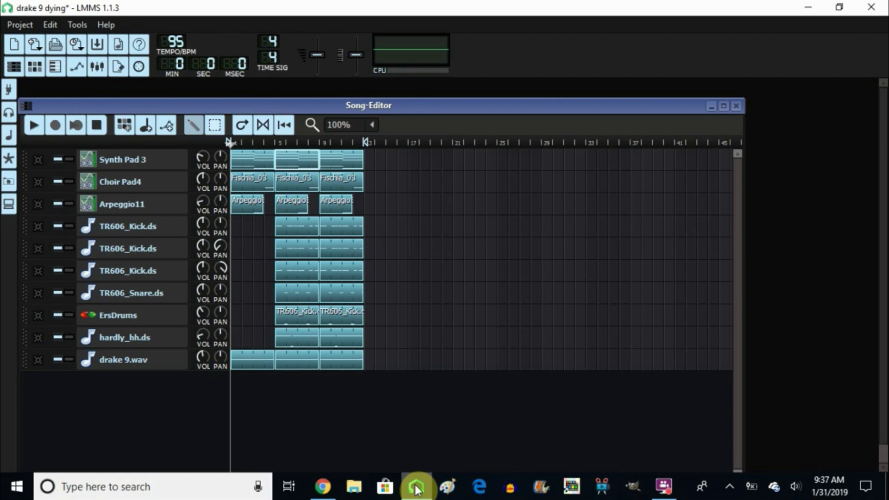
Step: Switch to the Drake - 9 {Views} piano tutorial video on YouTube in Chrome
click(322, 487)
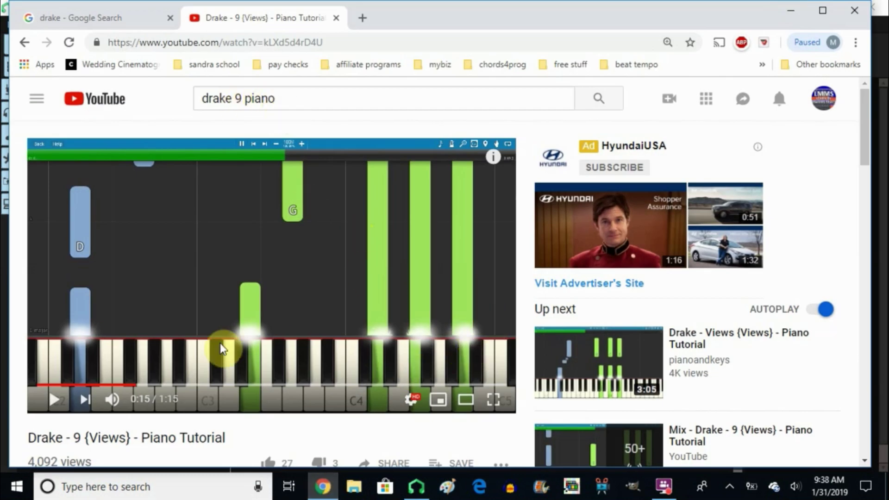
Step: Rewind the piano tutorial video to 0:04 to view its opening chord, and switch back to LMMS
drag(109, 395, 60, 397)
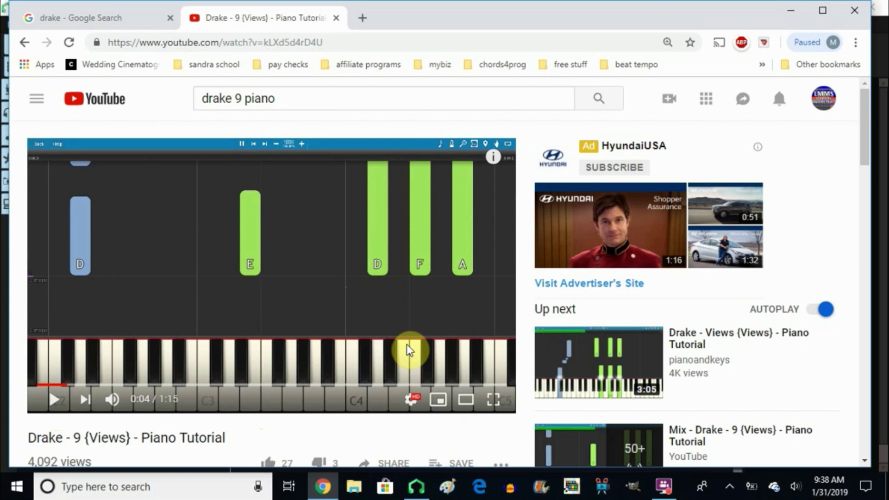
click(418, 487)
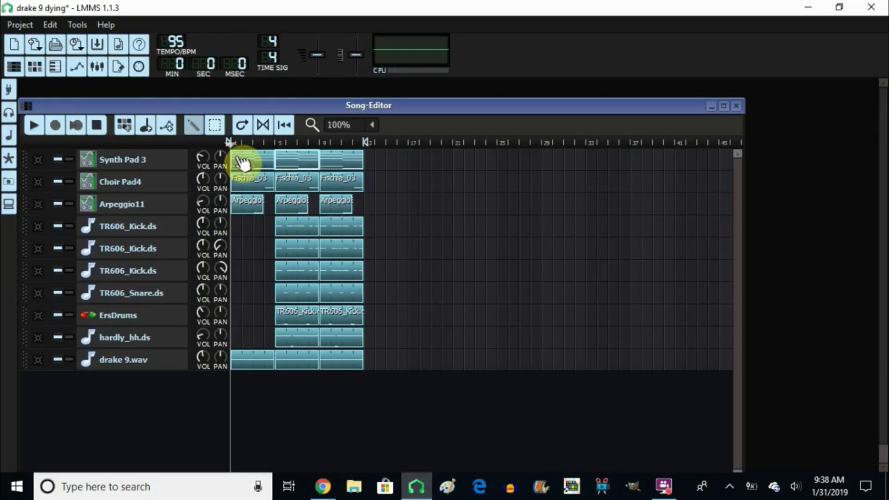
Step: Inspect the PADsynth amplitude envelope's attack time for Synth Pad 3 in ZynAddSubFX, and close the synth windows
click(131, 161)
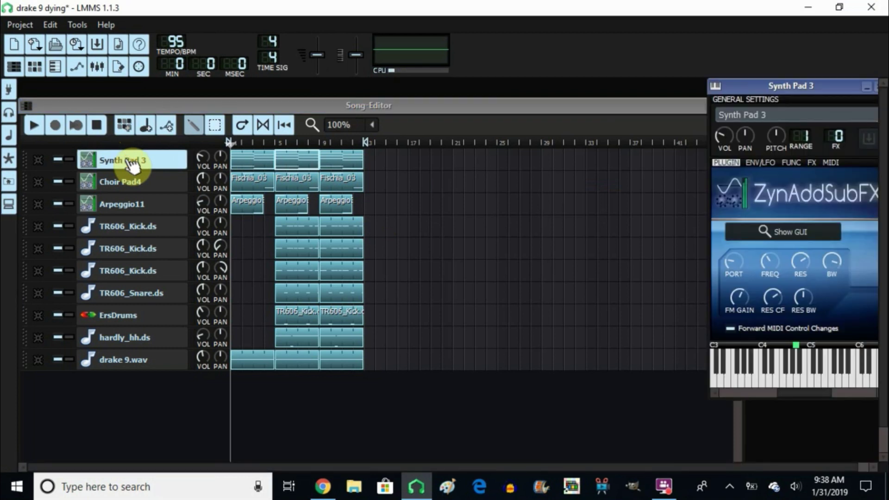
click(793, 234)
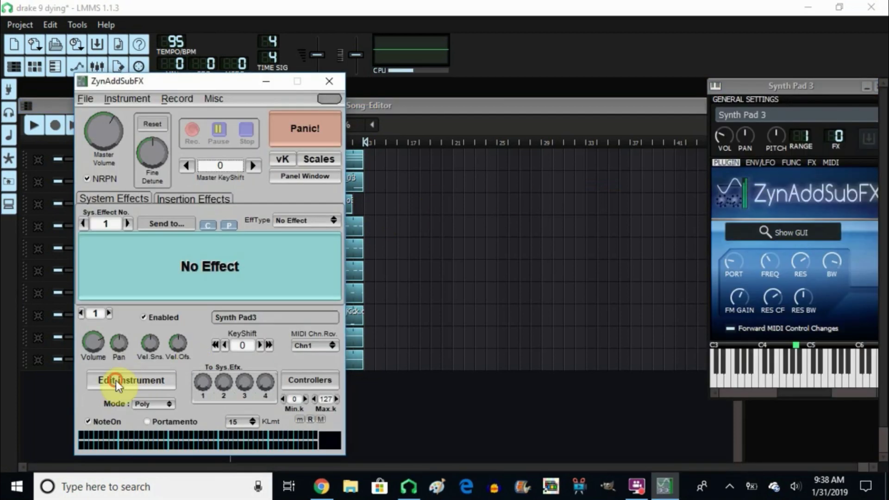
click(116, 379)
click(271, 314)
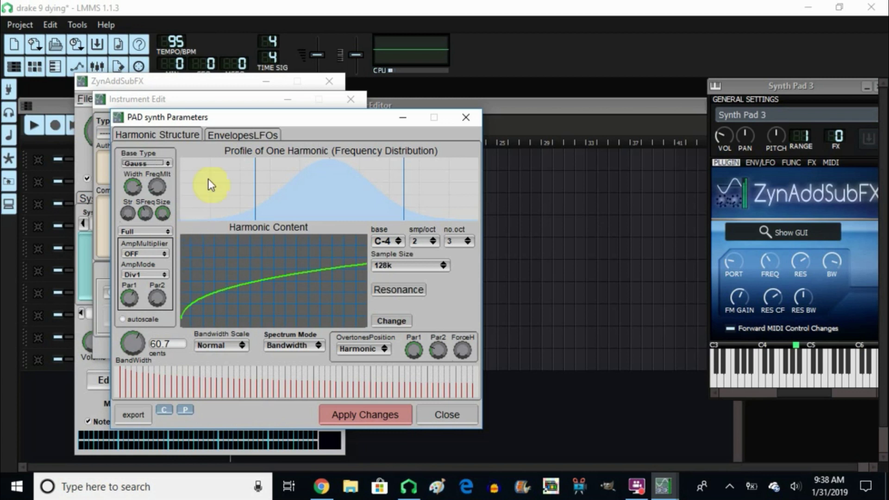
click(235, 133)
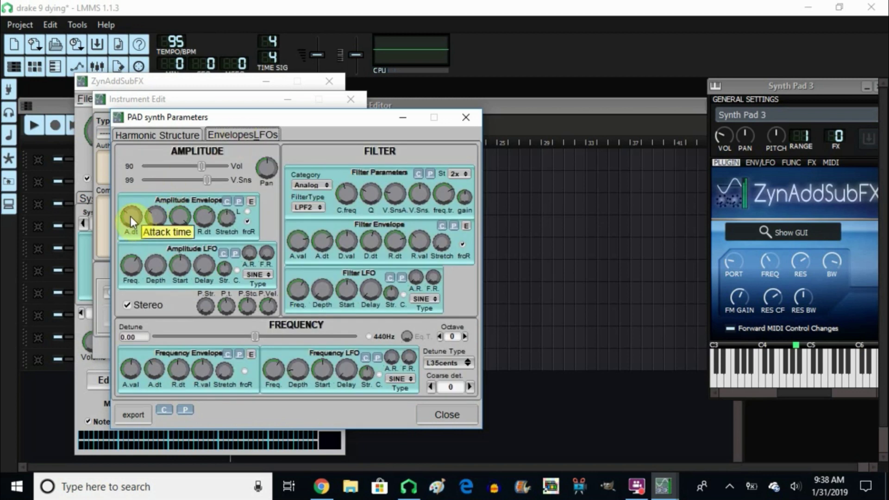
drag(126, 210, 125, 212)
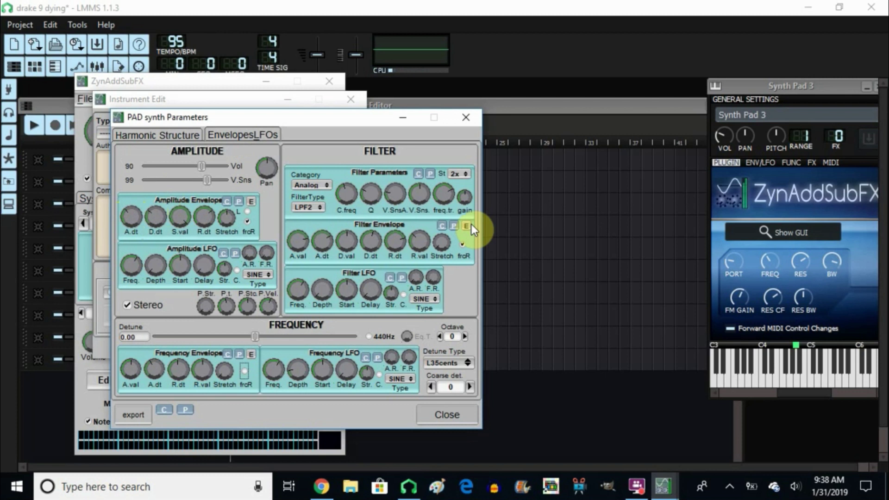
click(465, 118)
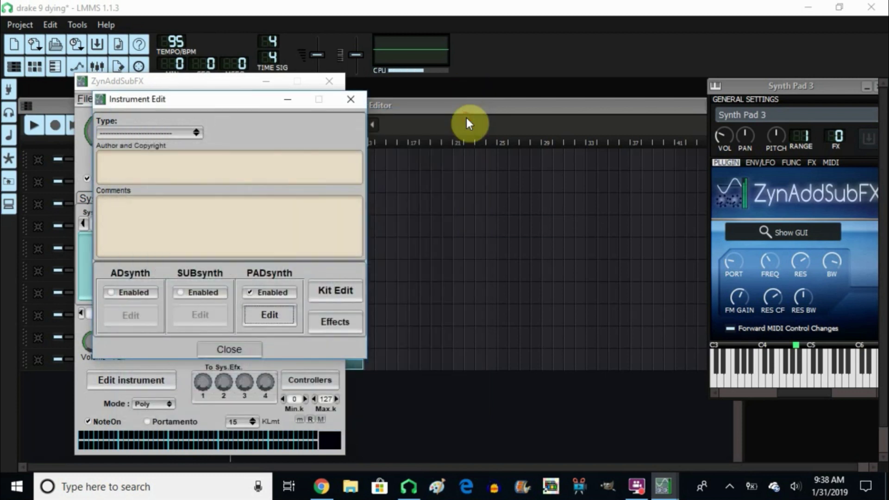
click(349, 101)
click(330, 82)
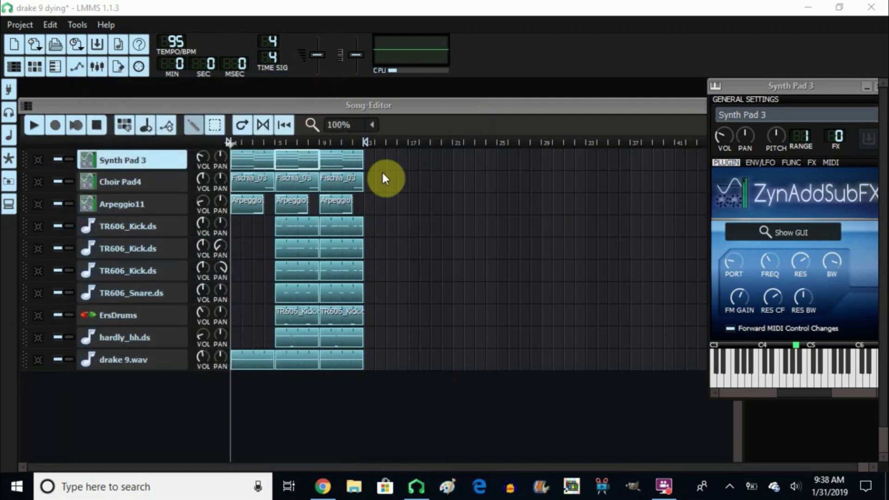
Step: Create a Synth Pad 3 clip at song bar 13 and, following the piano tutorial, draw a two-bar D5, F5 and A5 chord from bar 1
double_click(369, 162)
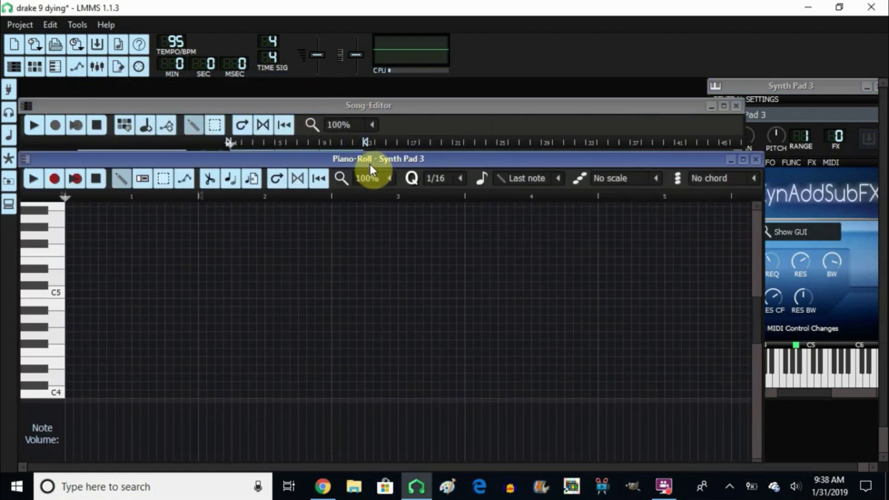
click(324, 485)
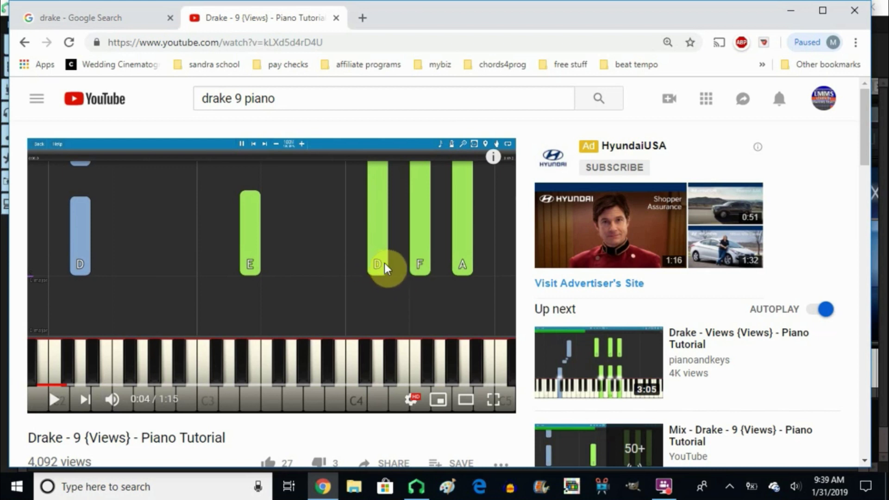
click(416, 485)
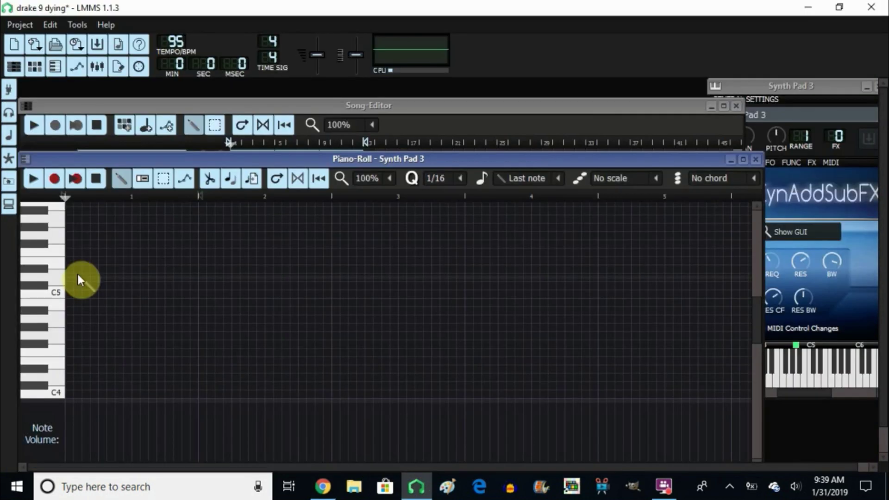
click(68, 274)
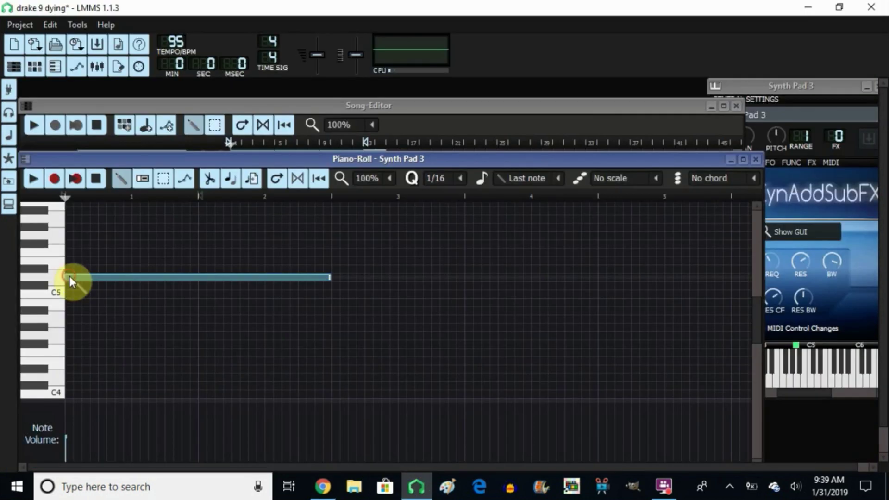
click(68, 252)
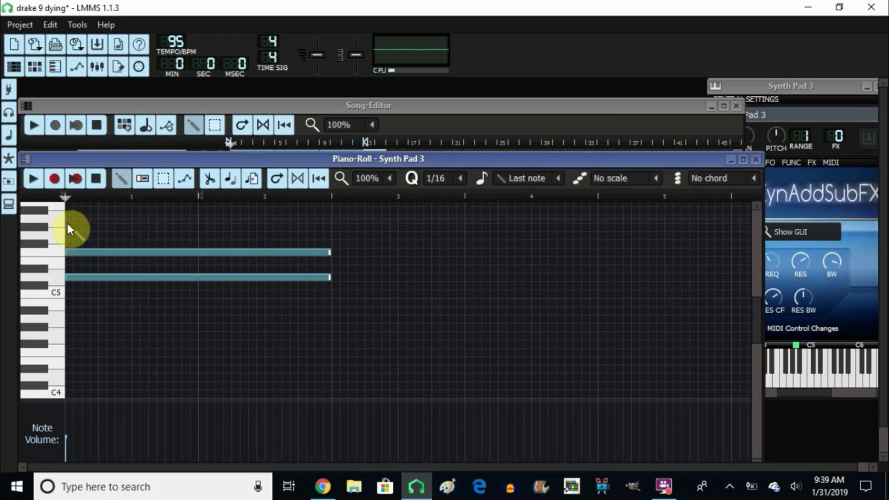
click(67, 218)
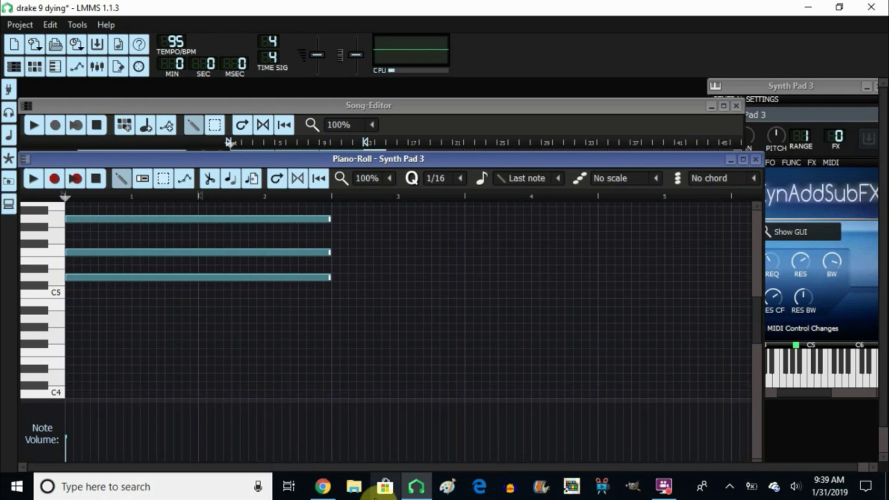
Step: Compare the drawn chord with the piano tutorial, advance the video to 0:10 to read the next chord, and return to LMMS
click(412, 488)
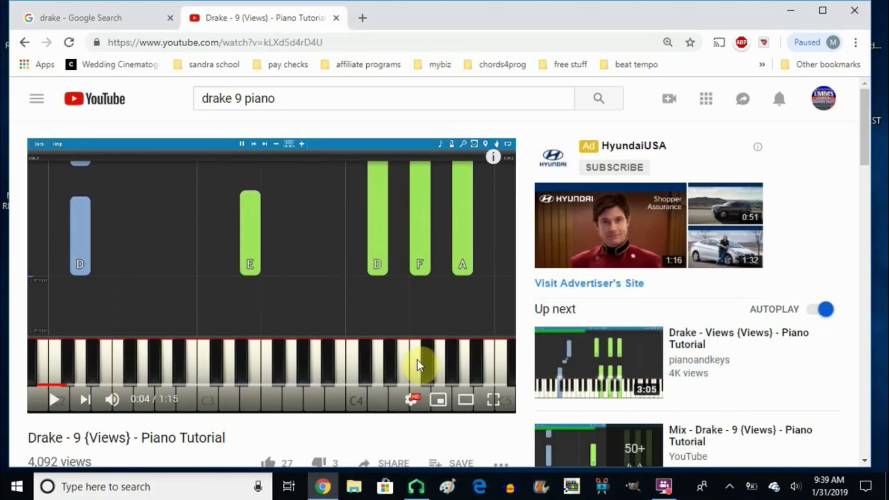
click(416, 486)
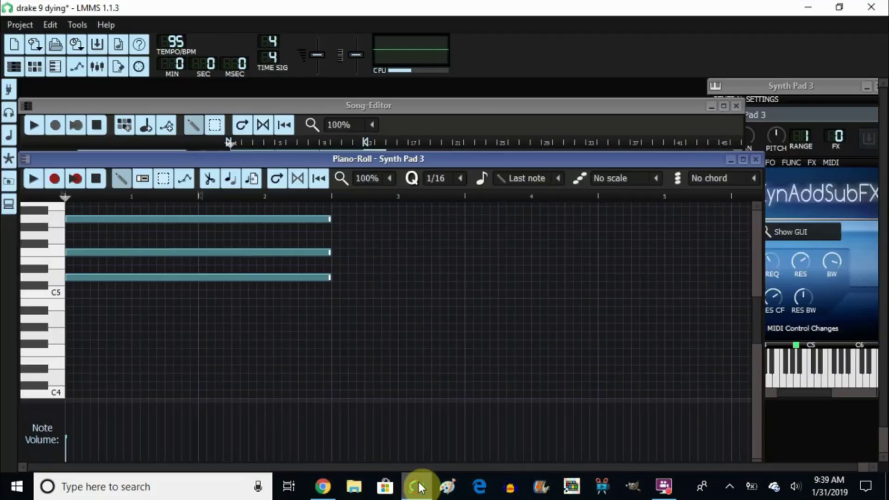
click(65, 277)
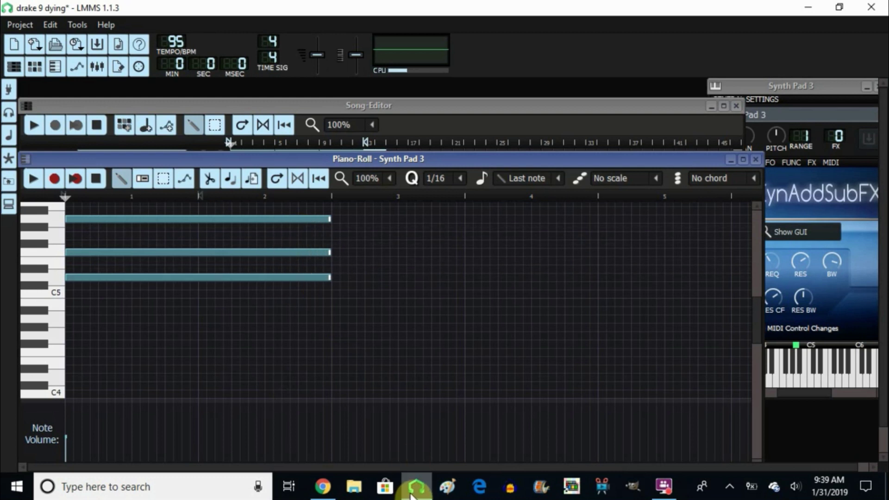
click(323, 484)
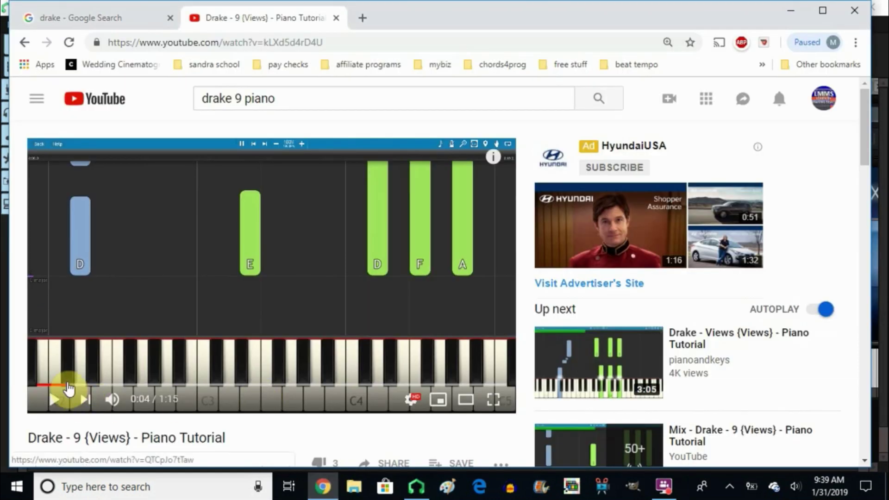
click(74, 387)
drag(74, 387, 110, 390)
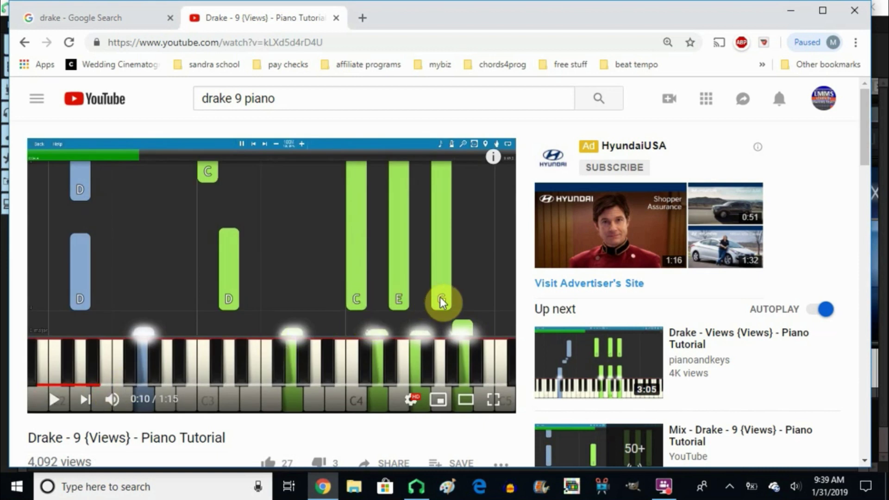
click(418, 489)
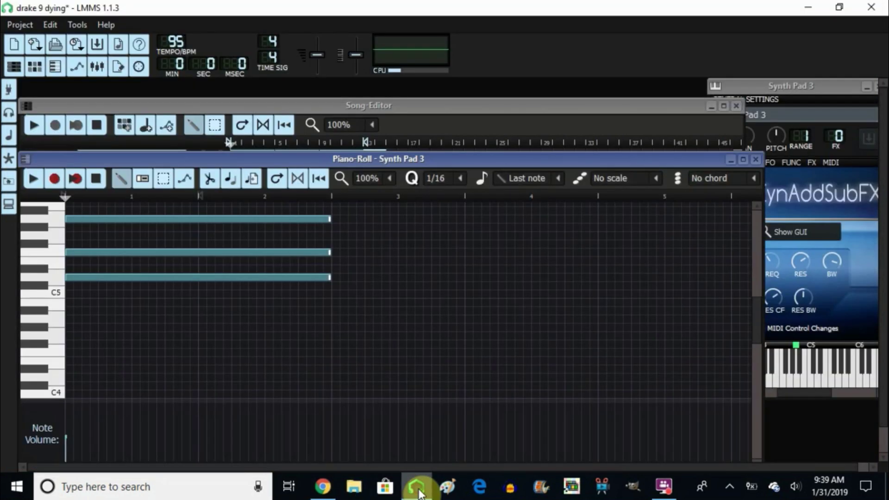
Step: Add a two-bar C5, E5 and G5 chord starting at bar 3 of the Synth Pad 3 clip, then play and stop the clip
click(335, 293)
click(338, 260)
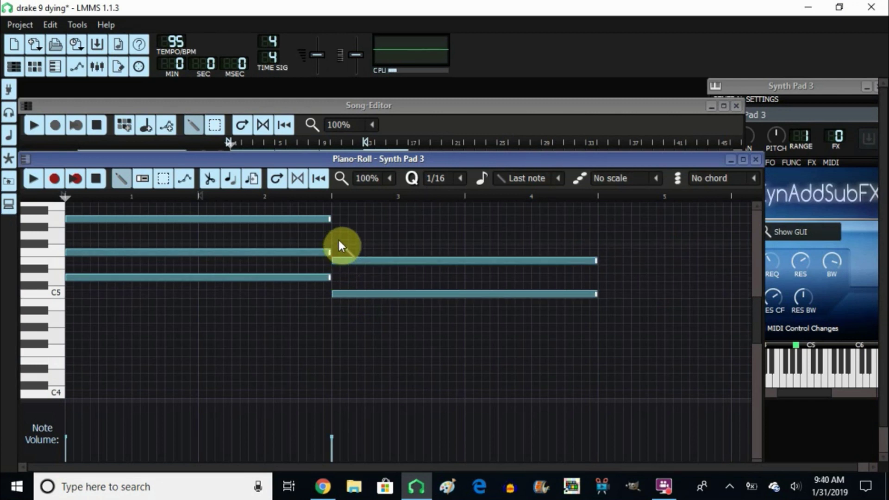
click(344, 251)
drag(344, 251, 343, 237)
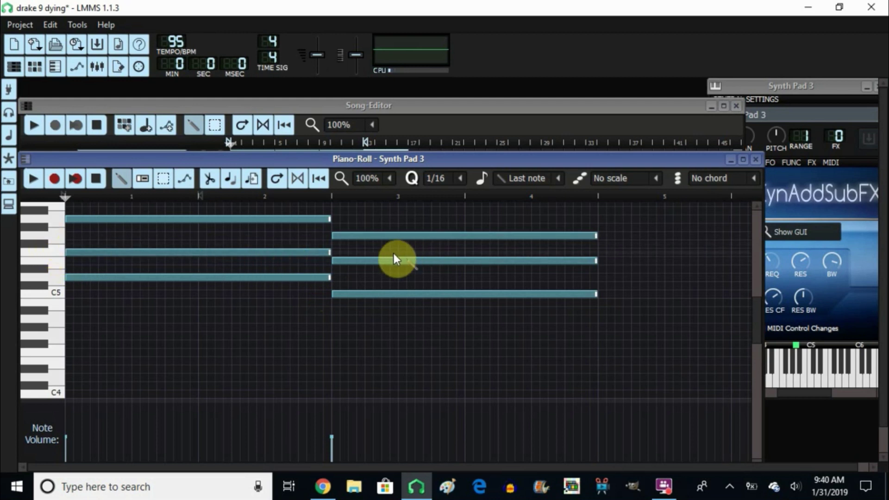
click(35, 177)
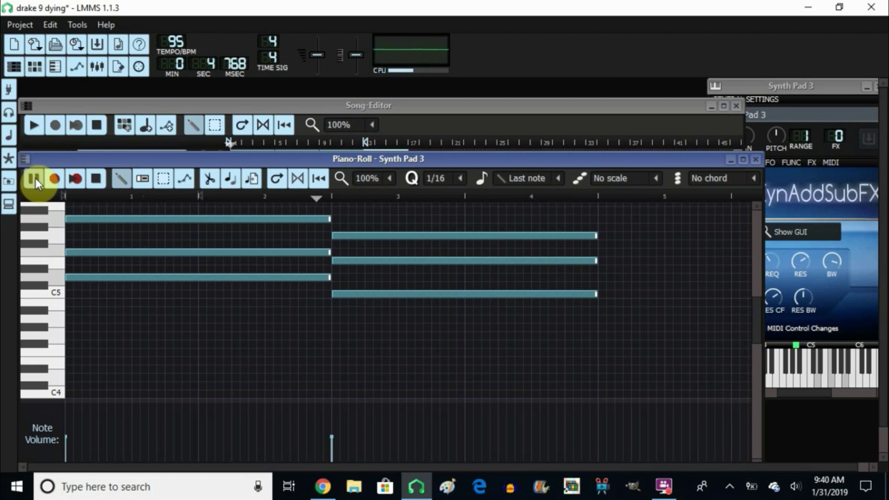
click(96, 178)
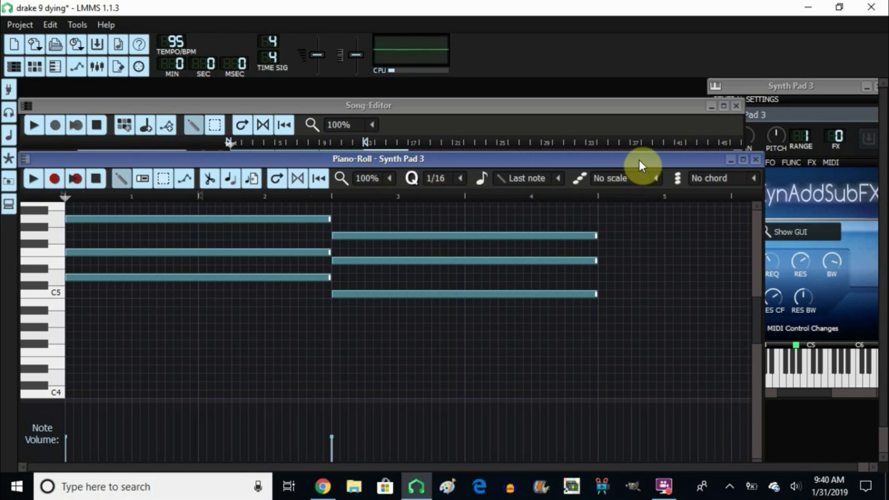
Step: Check the tutorial's lower notes at 0:05 and add two-bar bass notes D4 at bar 1 and E4 at bar 3
click(323, 490)
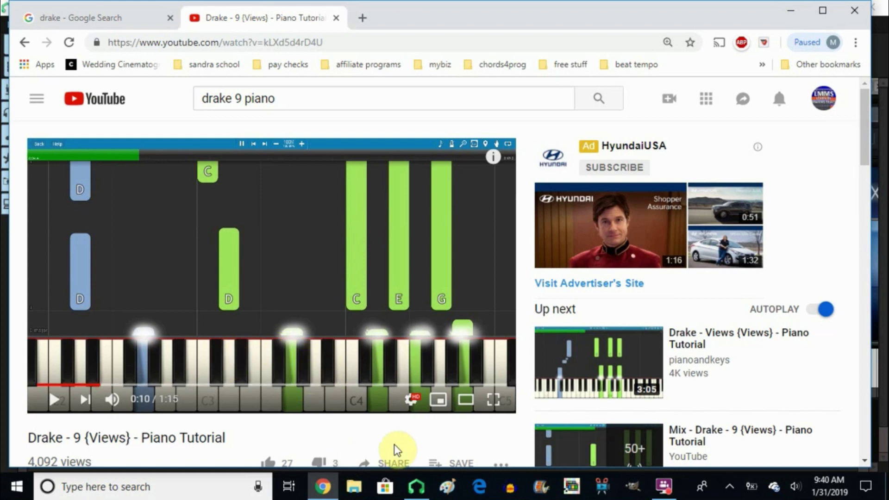
drag(100, 386, 74, 386)
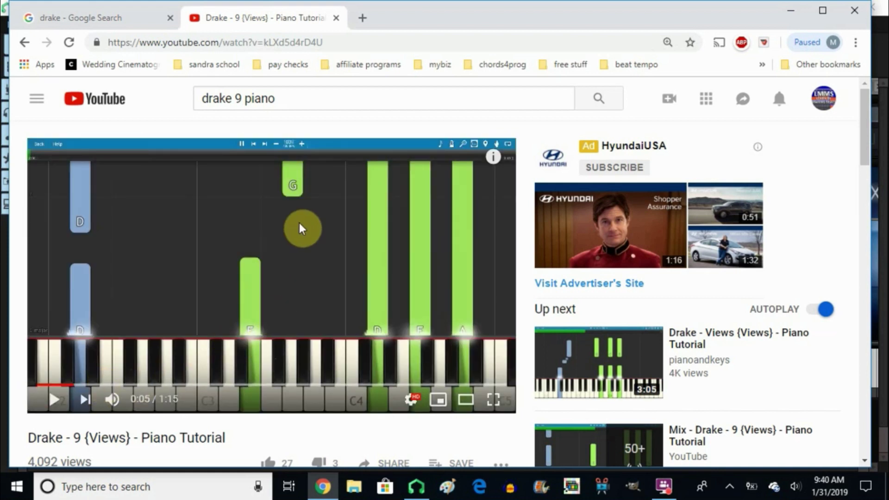
click(417, 487)
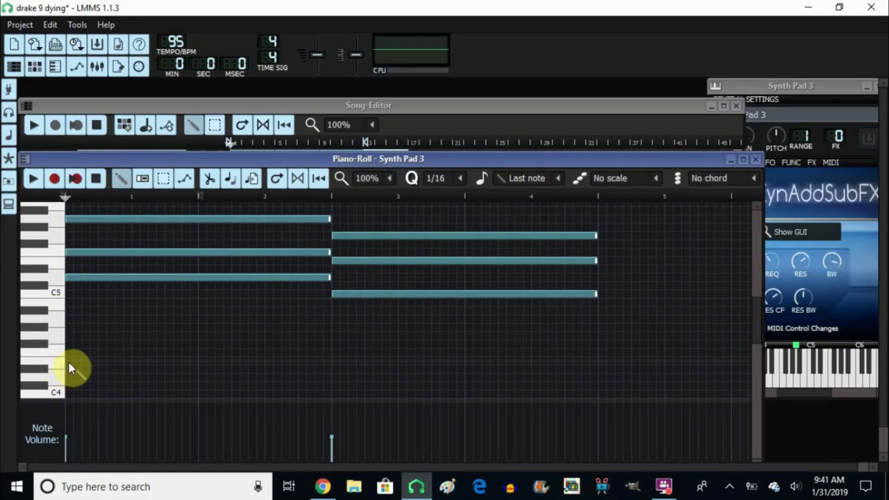
click(68, 377)
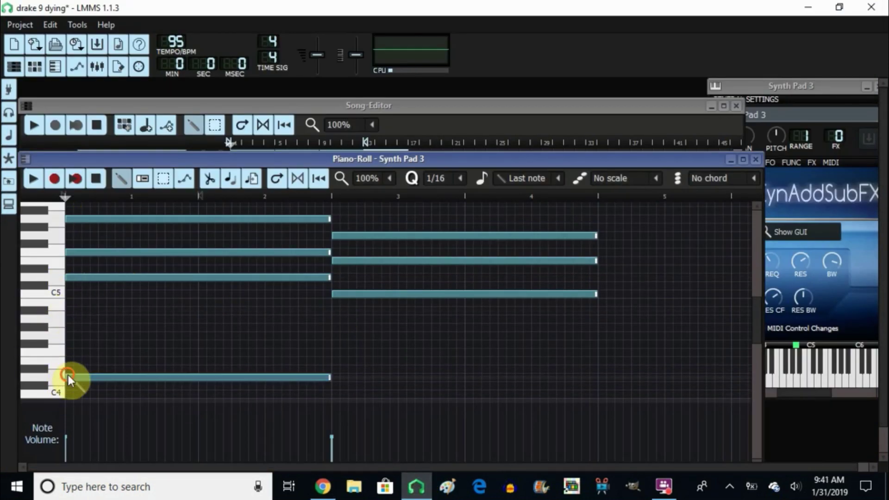
click(337, 361)
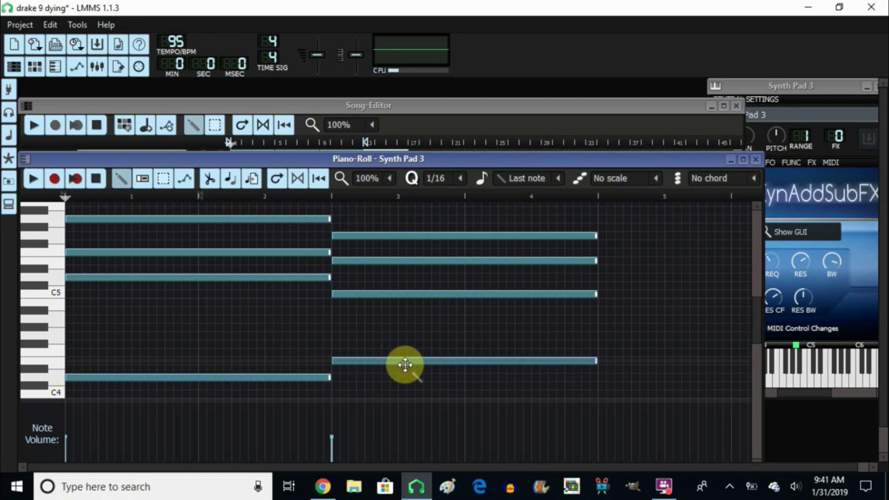
Step: Check the tutorial at 0:09, move the first bass note to E4 and the second to D4, and play the clip
click(323, 486)
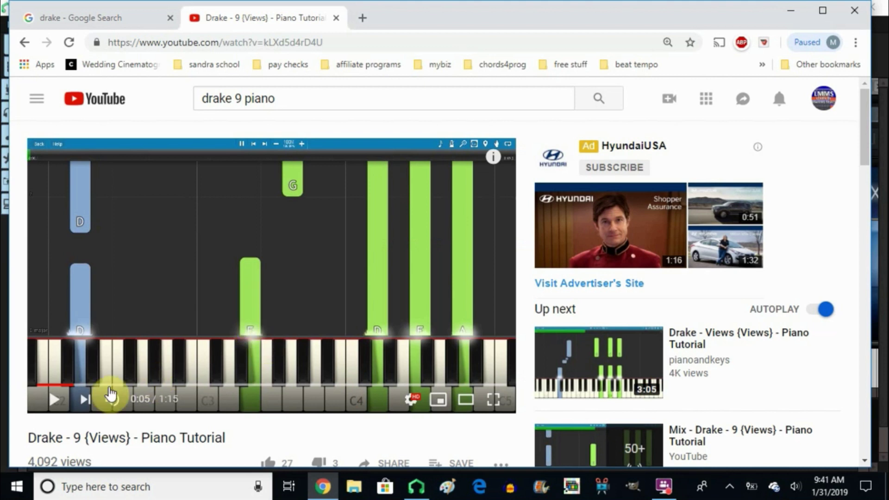
drag(79, 385, 95, 386)
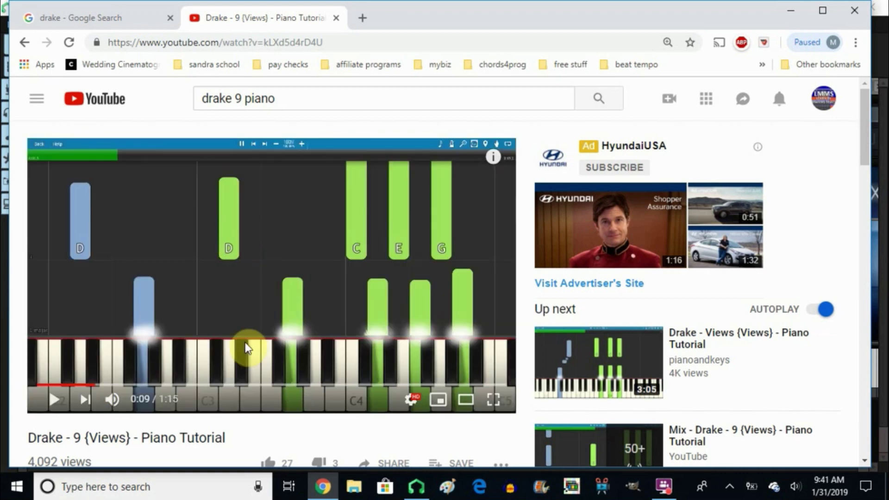
click(421, 490)
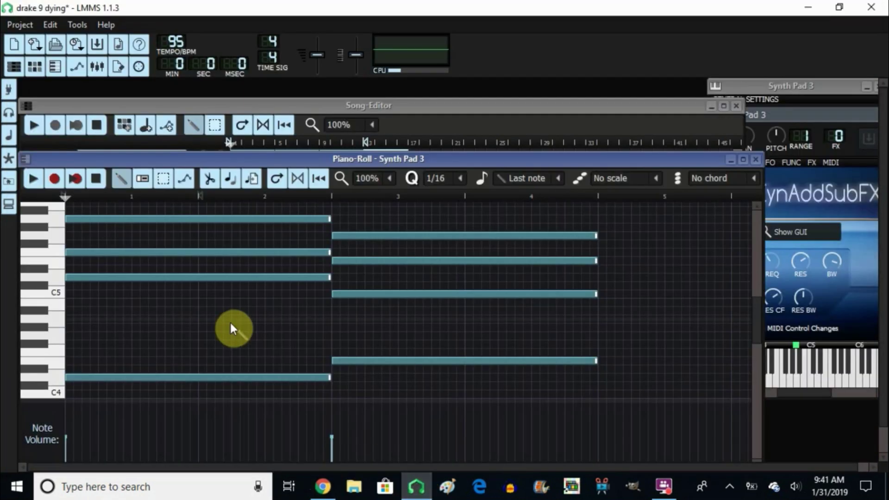
drag(143, 376, 144, 363)
drag(350, 361, 332, 363)
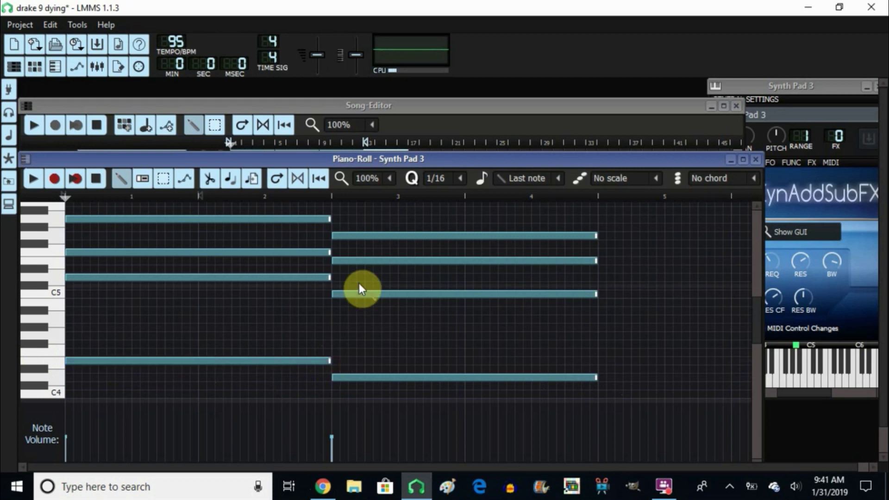
click(35, 177)
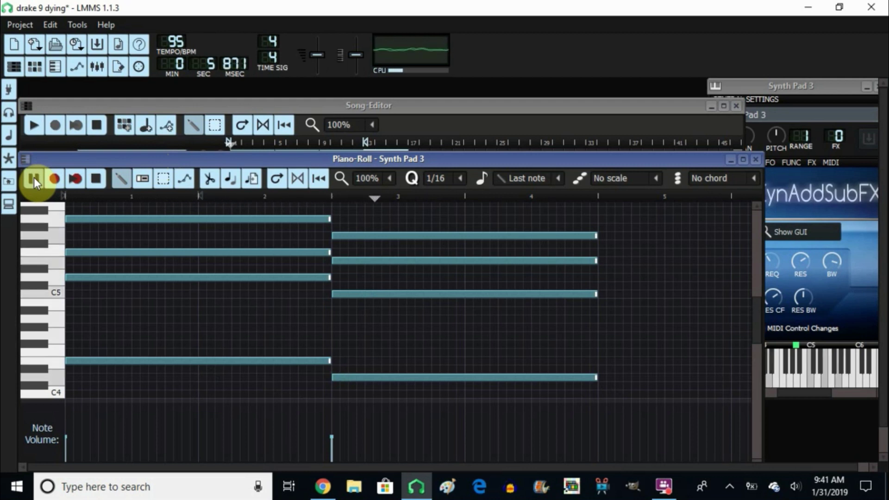
Step: Stop playback, close the Synth Pad 3 notes, and audition the G4 and C4 pitches used in the third Choir Pad4 clip
click(95, 178)
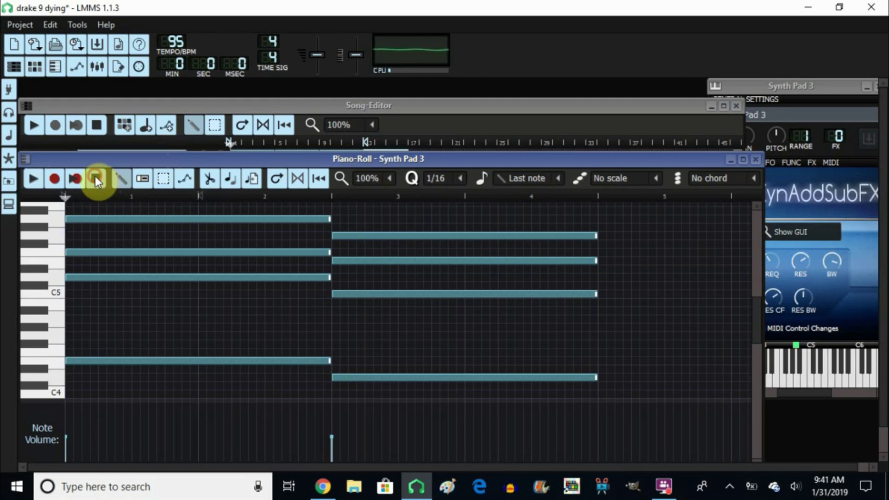
click(756, 160)
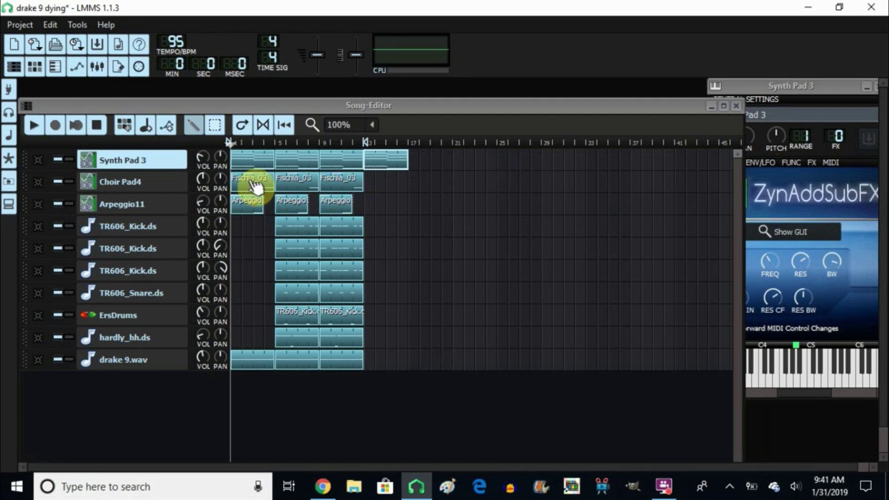
double_click(352, 182)
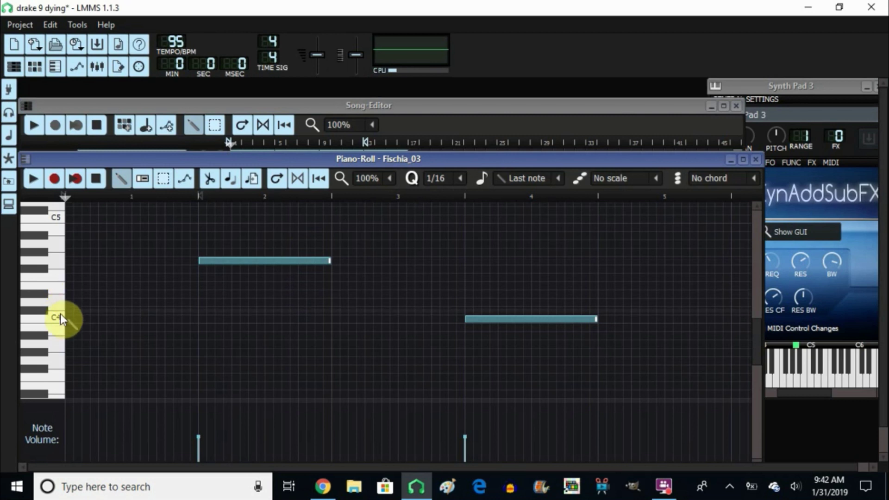
click(63, 263)
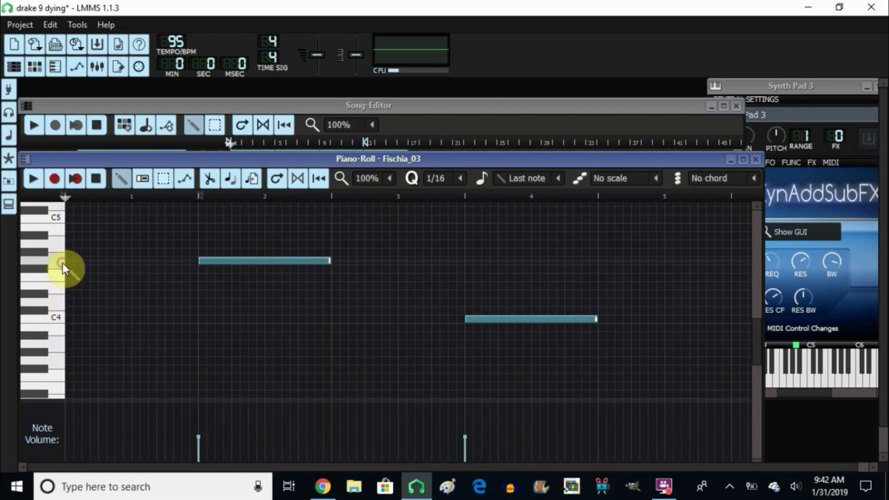
click(53, 314)
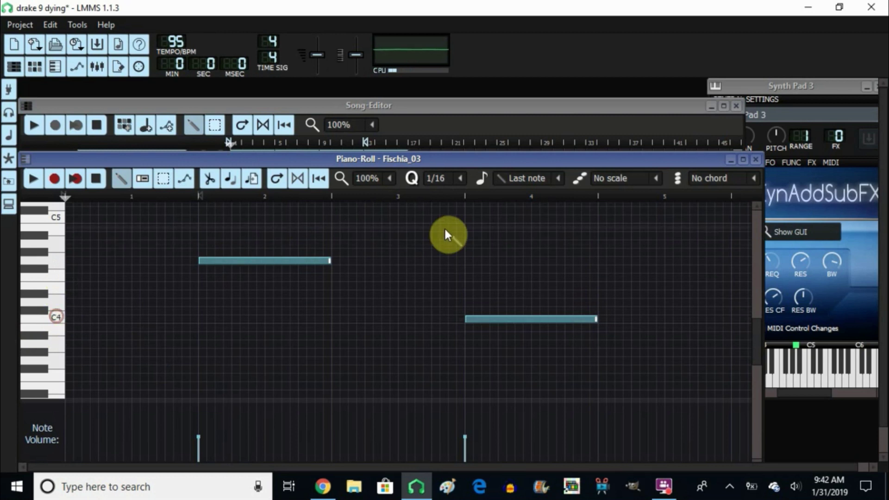
click(755, 159)
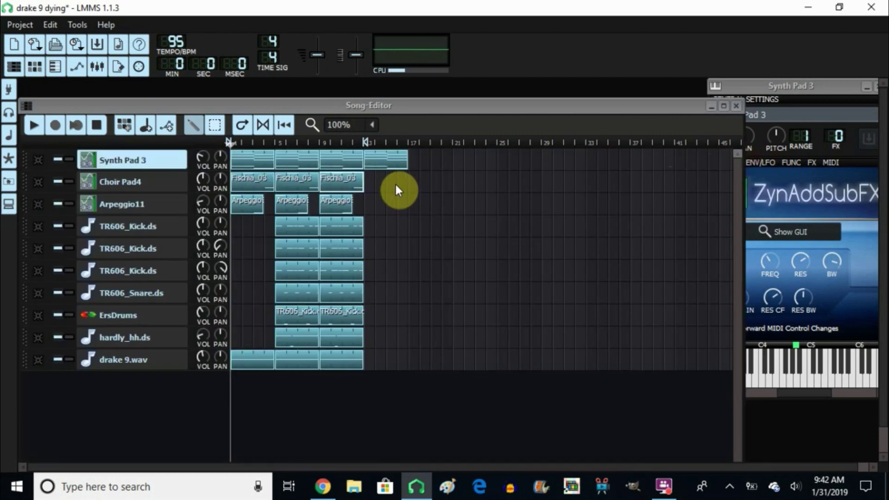
Step: Create a Choir Pad4 clip at bar 13 with one-bar notes G4 at its bar 2 and C4 at bar 4, checking the preceding clip
double_click(373, 185)
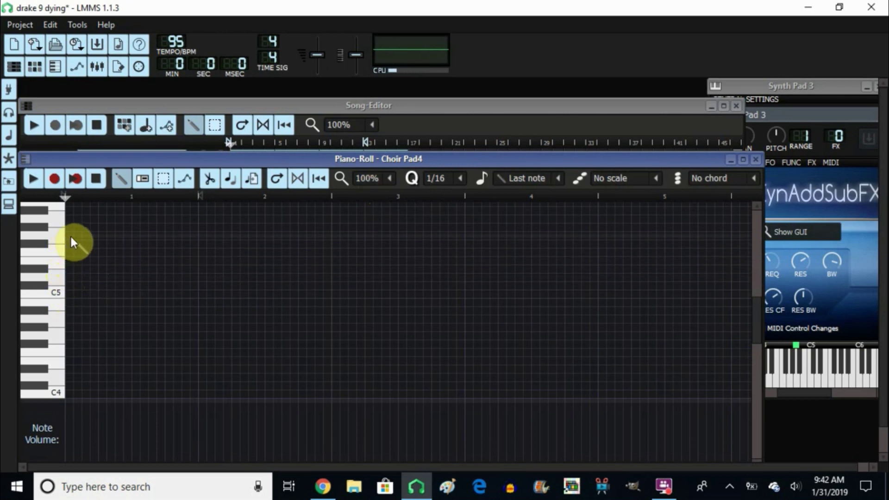
click(202, 235)
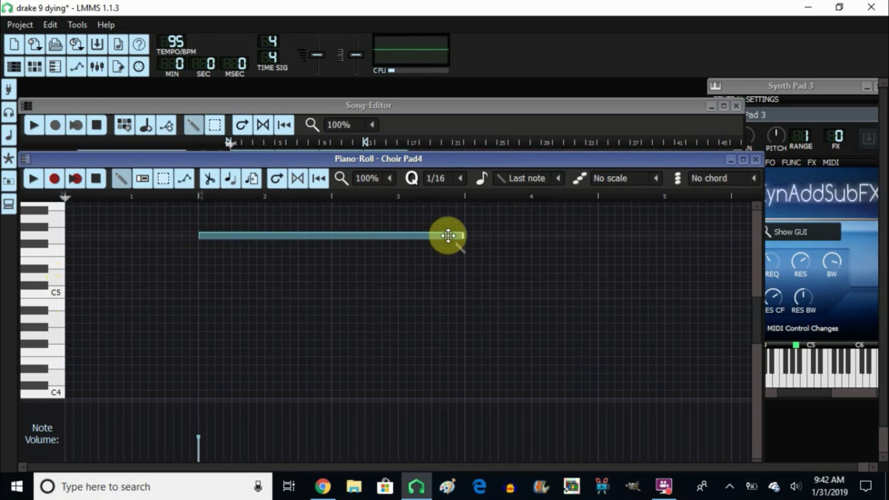
drag(461, 236, 324, 242)
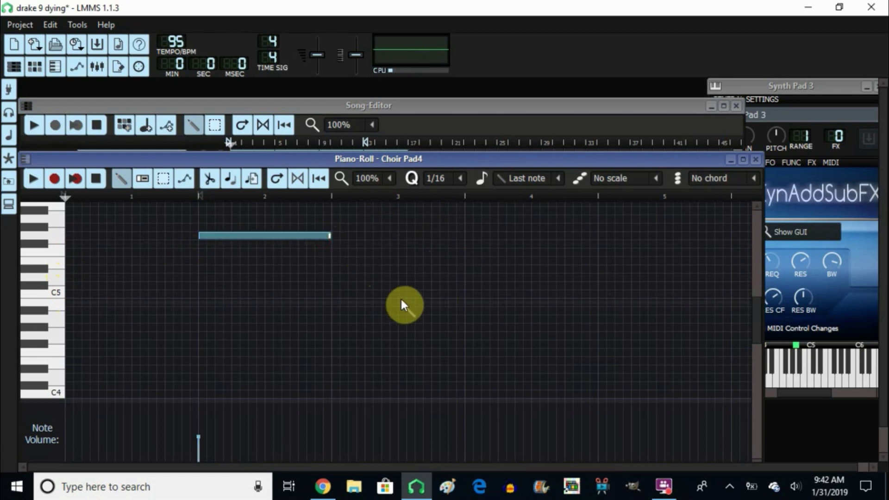
click(468, 295)
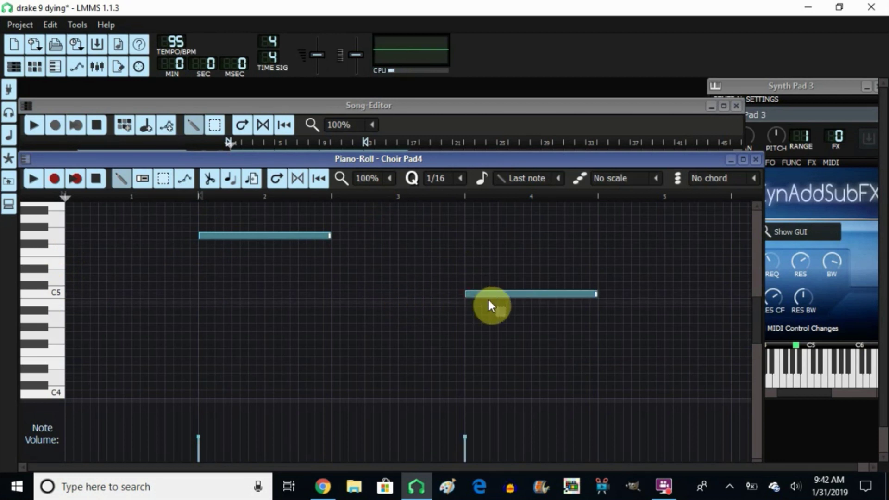
key(ctrl+Down)
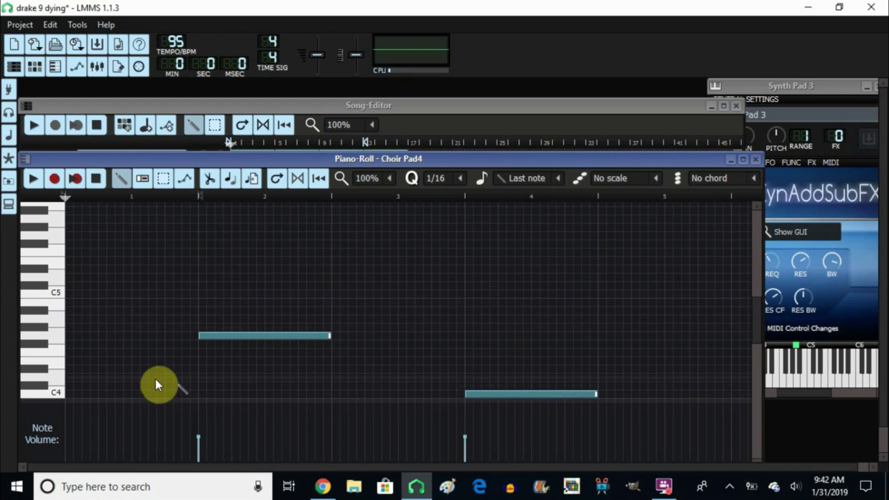
click(758, 160)
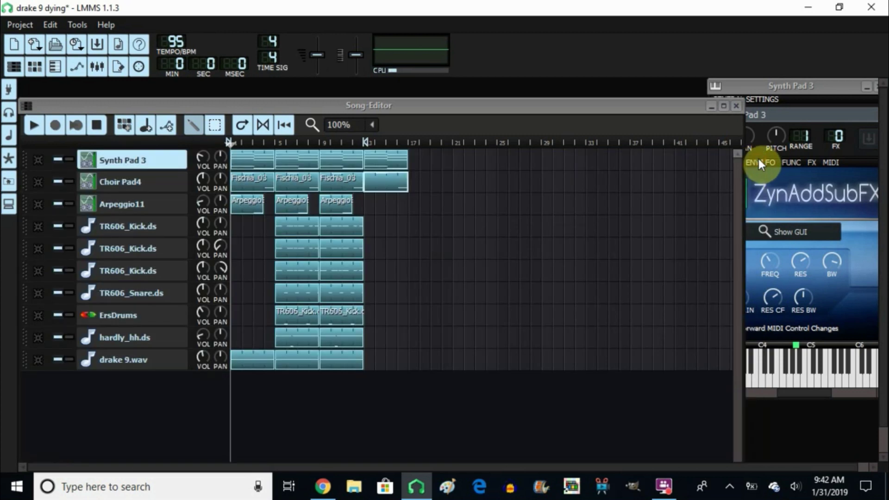
double_click(335, 181)
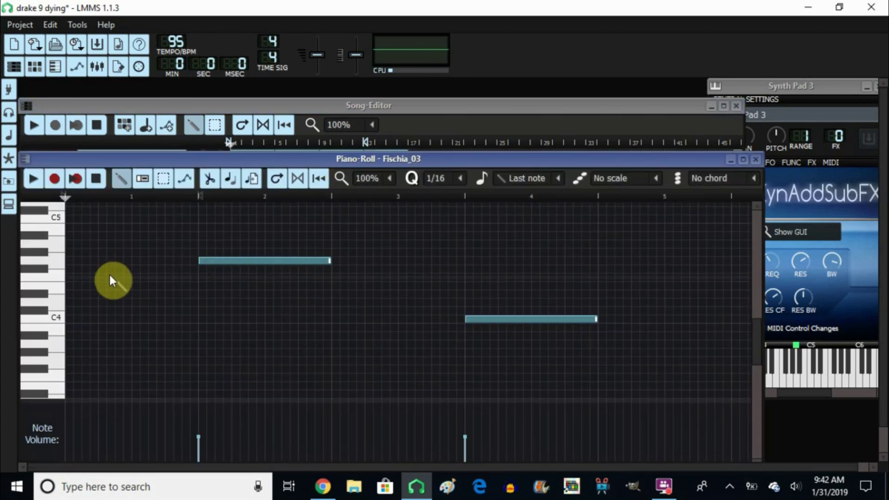
click(757, 160)
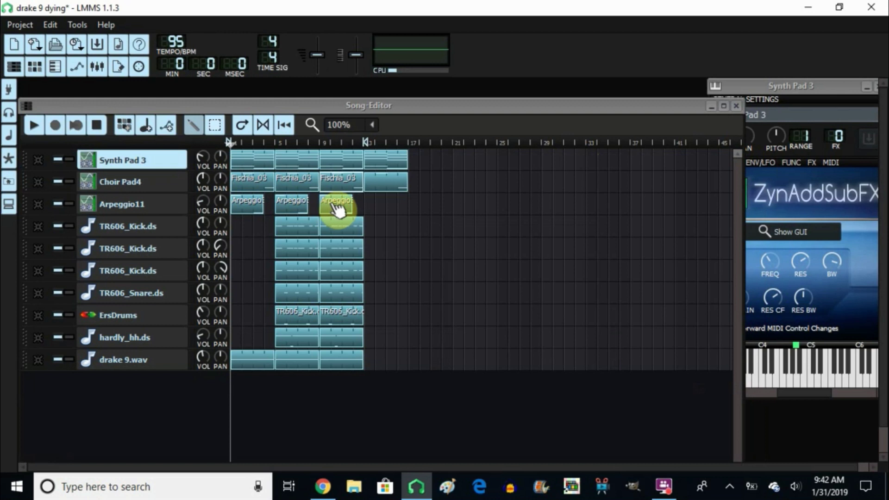
Step: Open the Arpeggio11 instrument and show its chord stacking and arpeggio settings
click(146, 205)
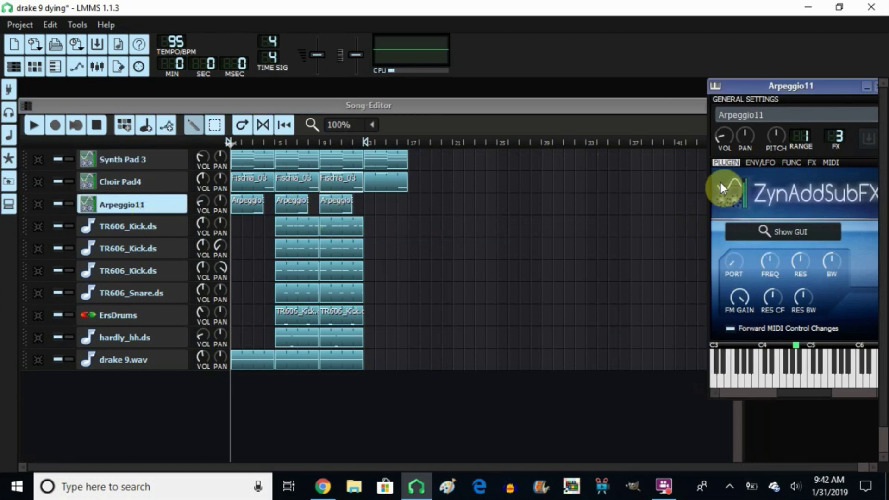
drag(781, 84, 745, 87)
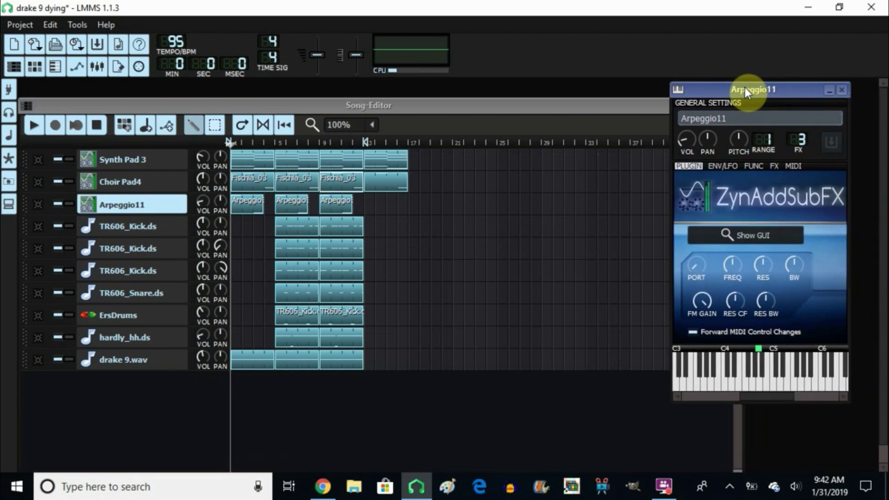
click(753, 166)
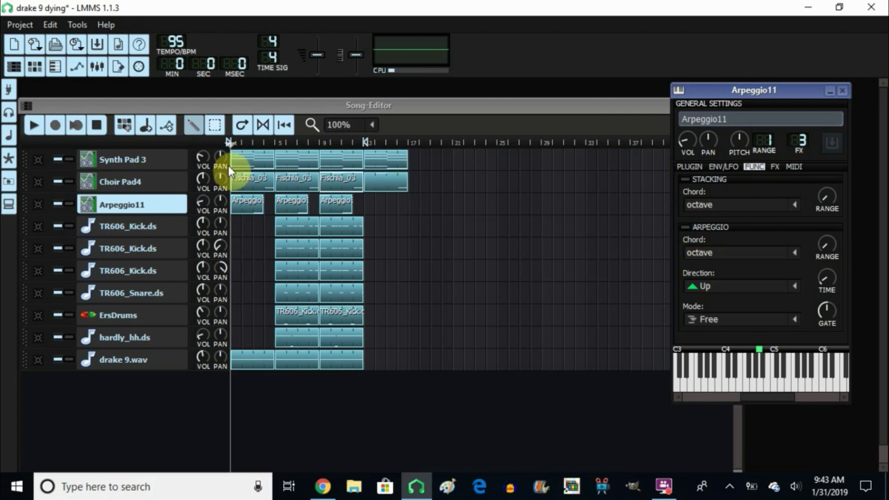
Step: Solo the Arpeggio11 track, play and pause the song, and return to the instrument's arpeggio settings
click(69, 204)
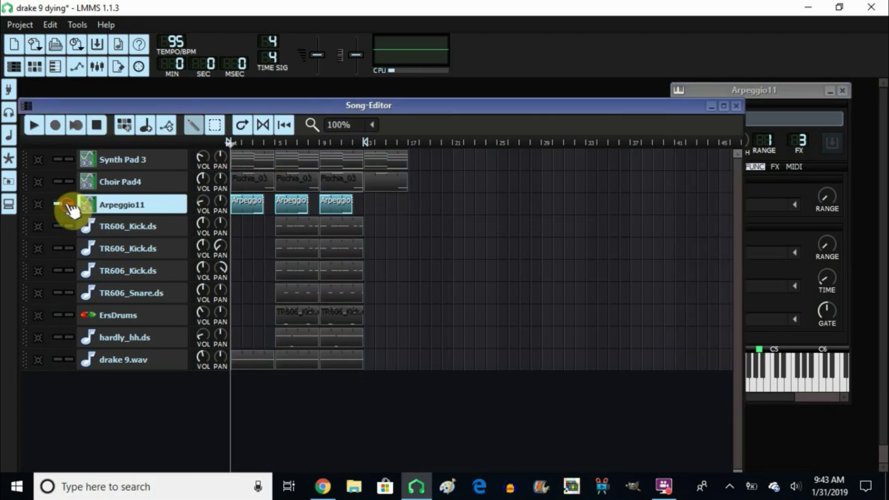
click(34, 124)
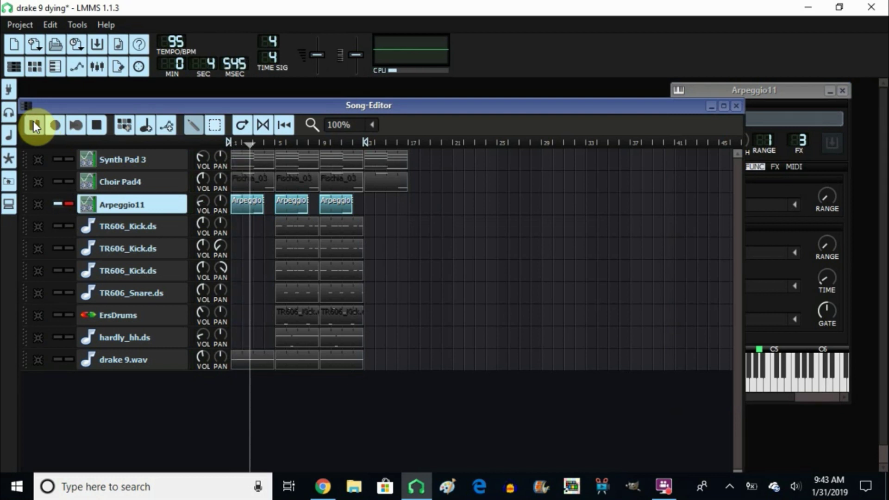
click(35, 124)
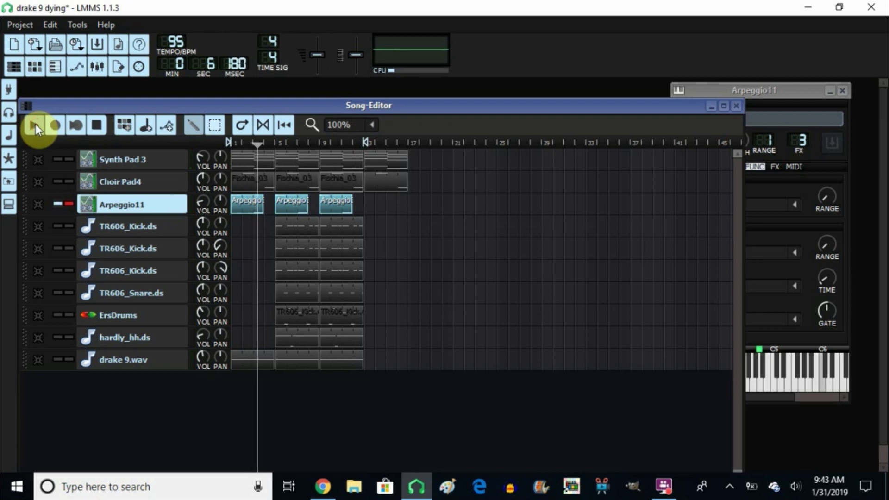
click(771, 91)
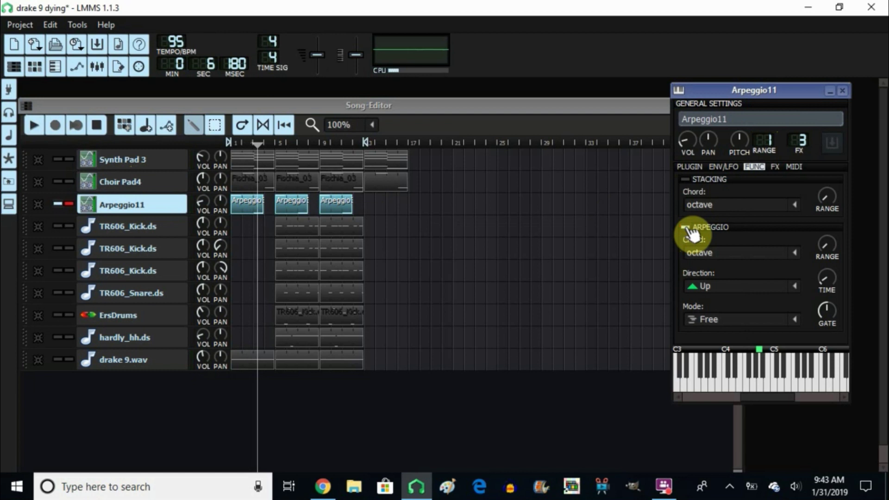
Step: Replay the soloed Arpeggio11 track from the song's start, then unsolo it and stop playback
drag(256, 146, 221, 148)
click(29, 124)
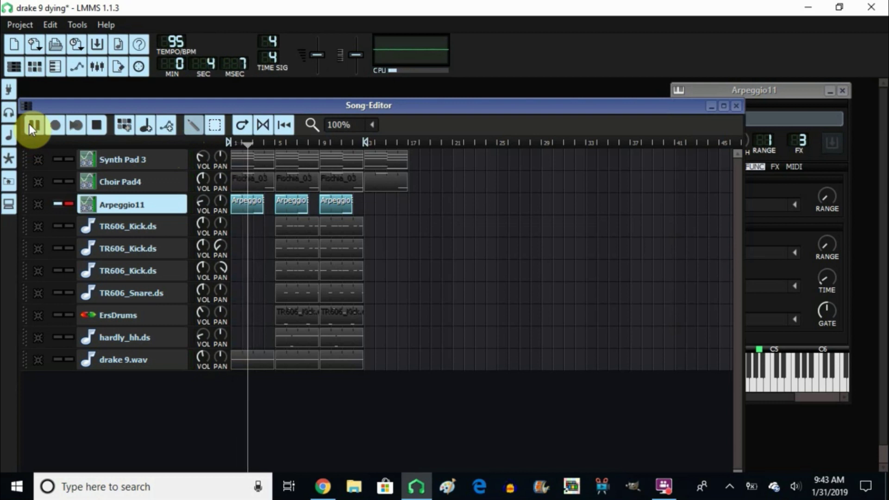
click(72, 205)
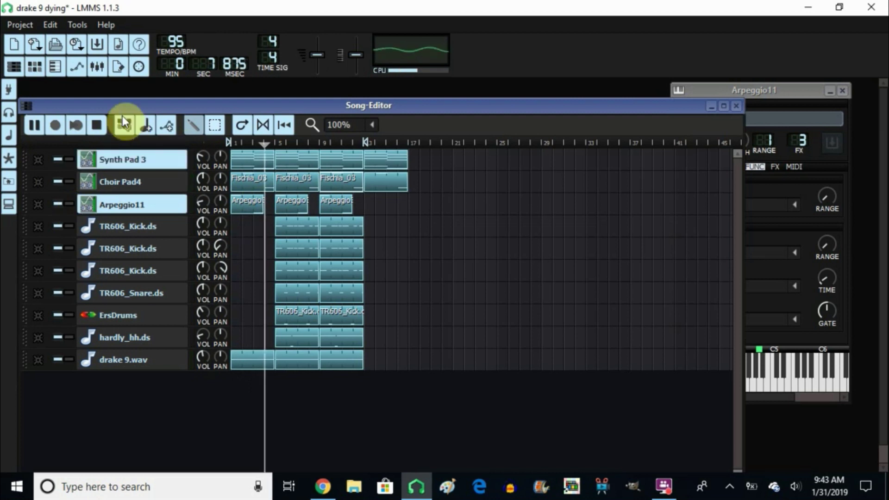
click(97, 124)
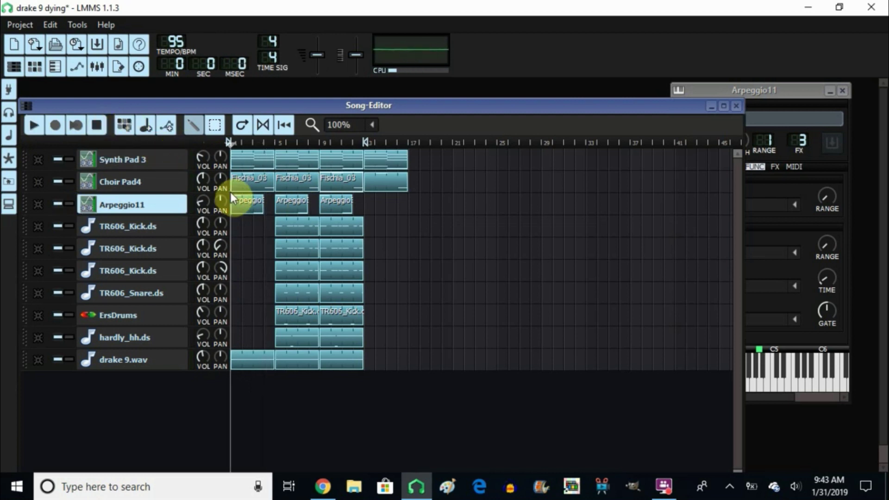
Step: Check the first Arpeggio11 clip and create a clip at bar 13 with one-bar notes C5 at its bar 1 and B4 at bar 3
double_click(245, 201)
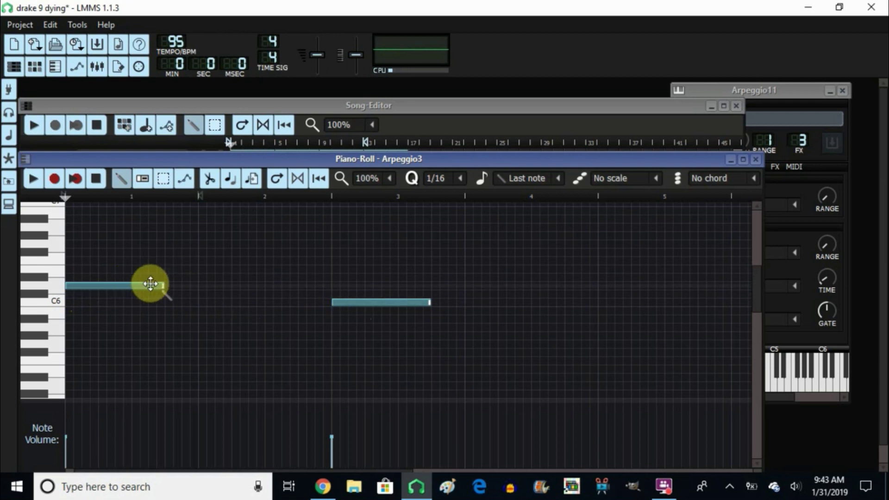
click(755, 158)
click(370, 203)
click(370, 203)
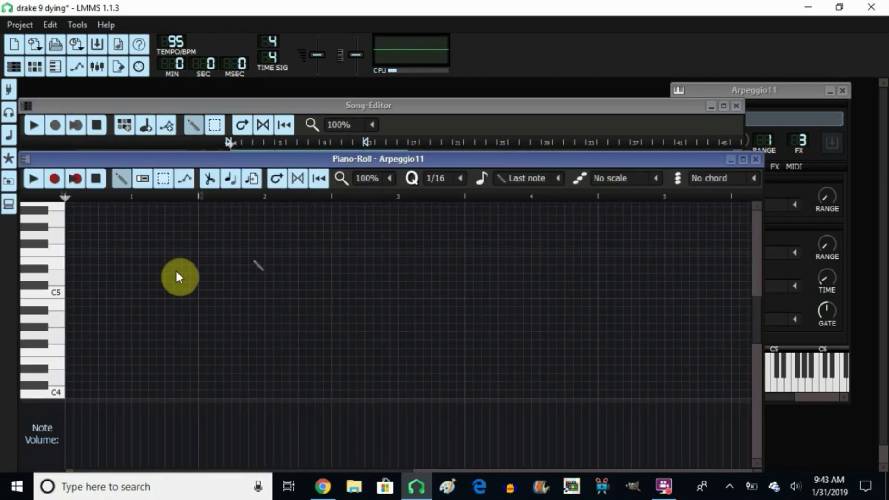
click(74, 293)
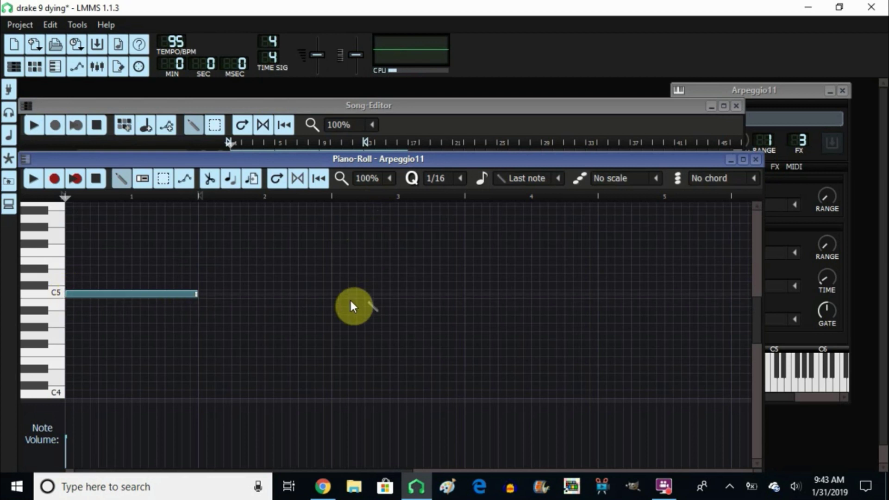
click(336, 309)
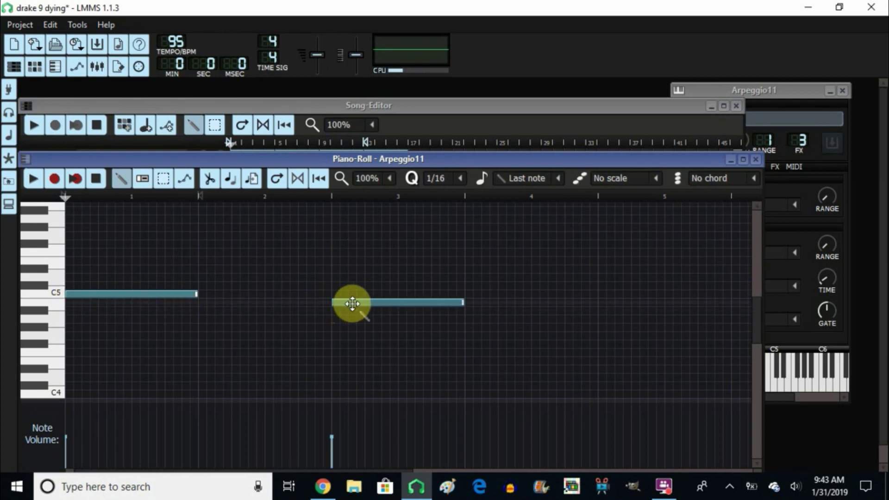
click(757, 161)
Step: Recheck the third Arpeggio11 clip, then raise the new clip's first note to D5 and its second note to C5
click(333, 205)
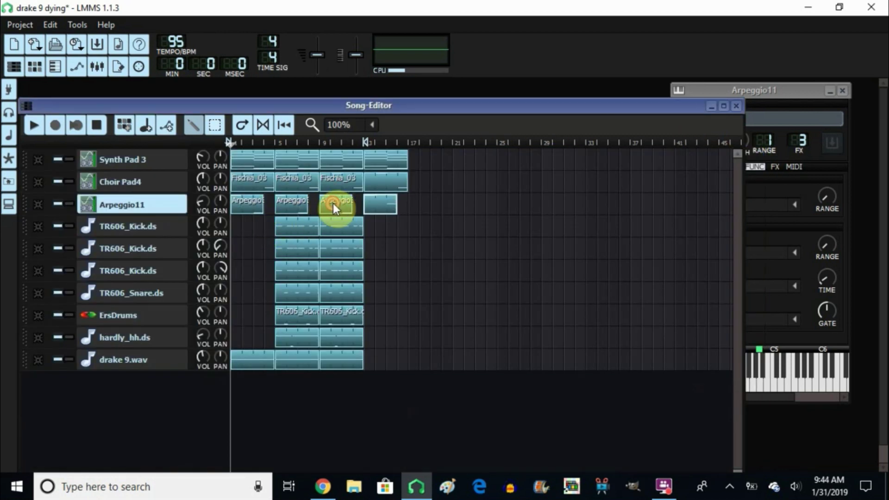
double_click(333, 204)
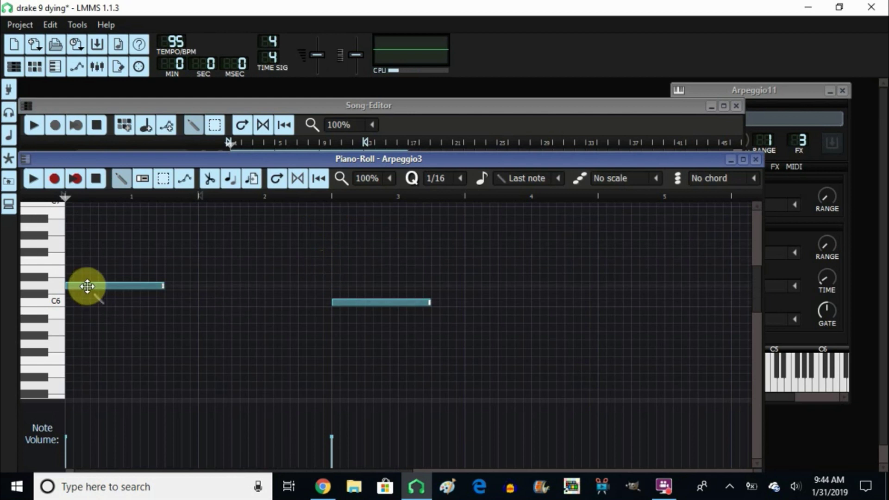
click(757, 159)
double_click(374, 206)
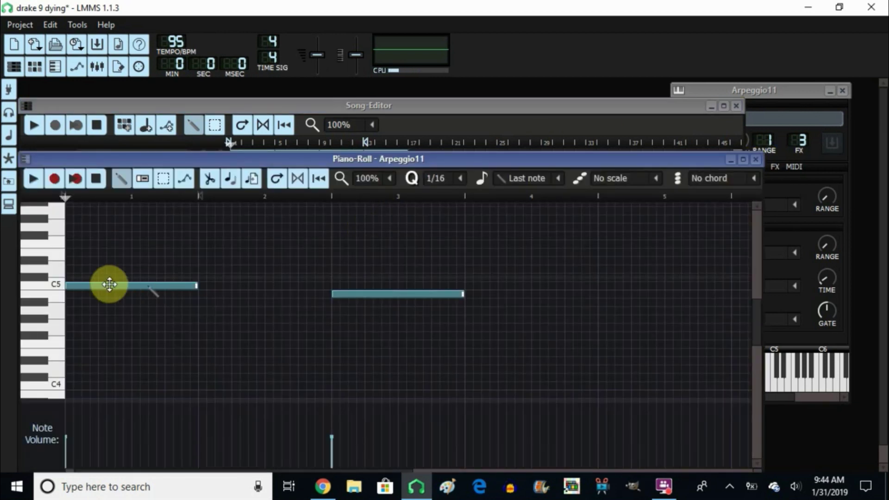
drag(110, 285, 109, 268)
drag(362, 293, 360, 285)
key(F7)
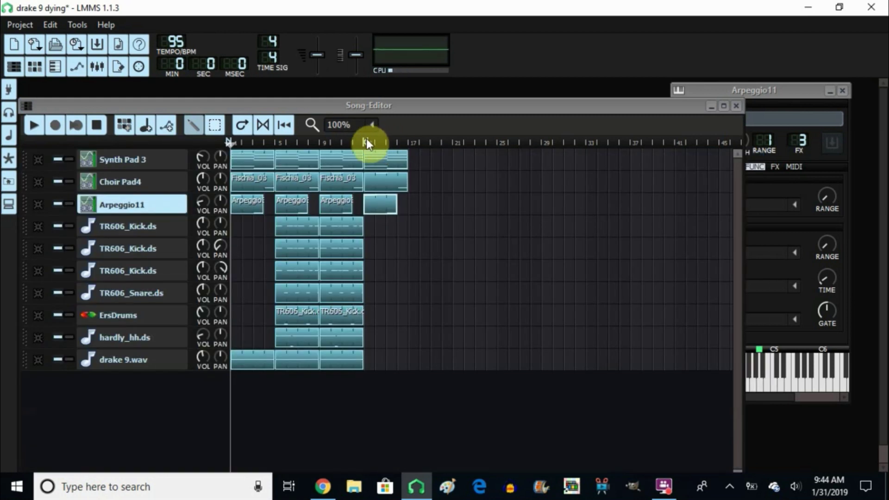
Step: Place the playhead near bar 13, play the song with all tracks active, and stop playback
click(368, 143)
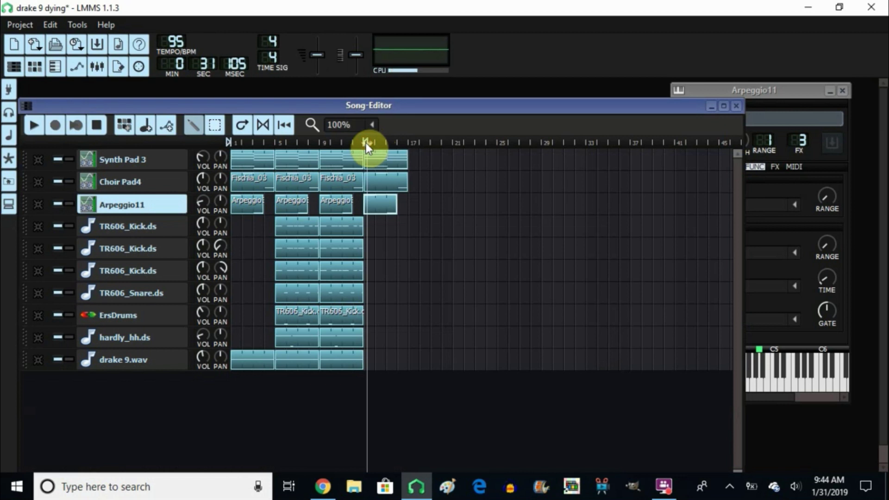
click(363, 137)
click(30, 124)
click(362, 139)
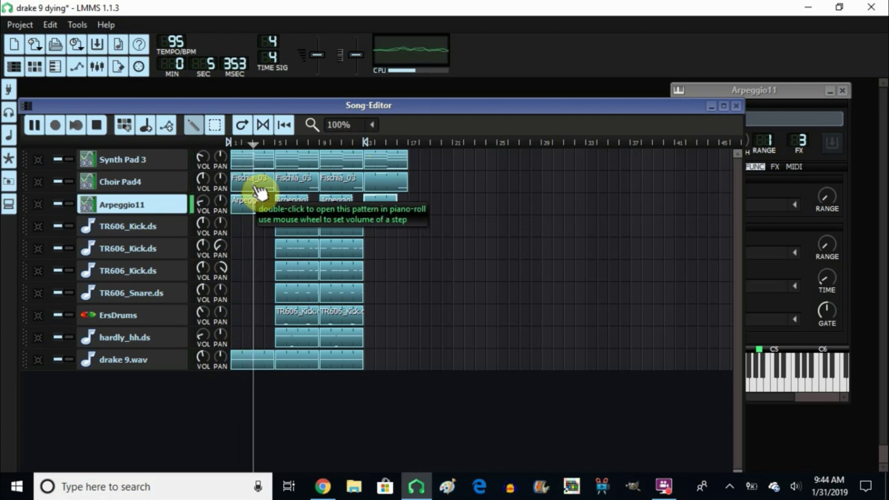
click(94, 127)
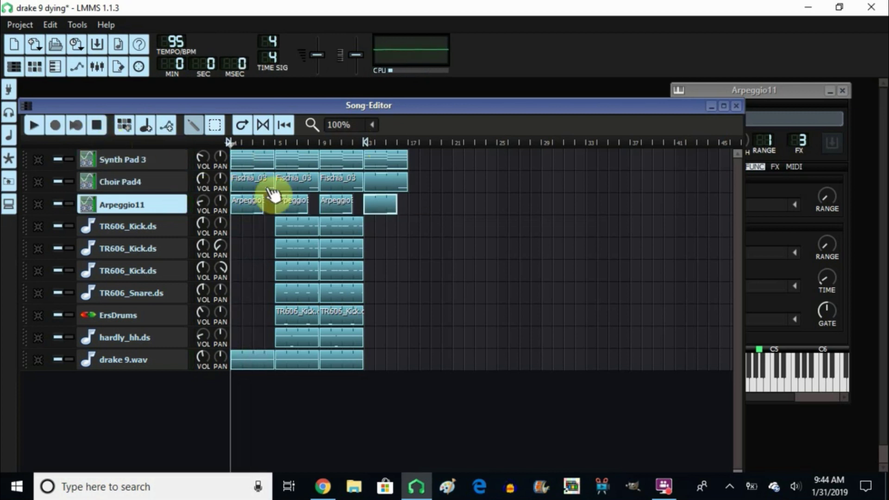
Step: Check the first TR606_Kick track's last clip, then create a clip at bar 13 and place three A4 notes in its first bar
double_click(345, 229)
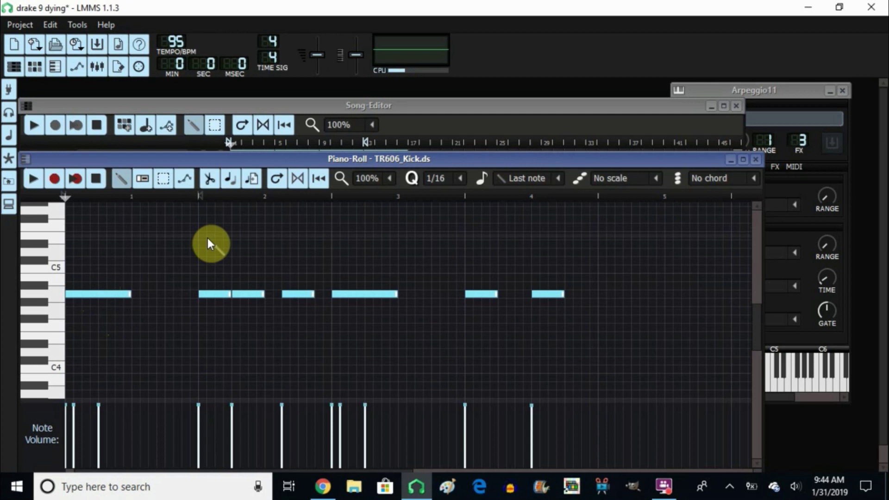
click(757, 160)
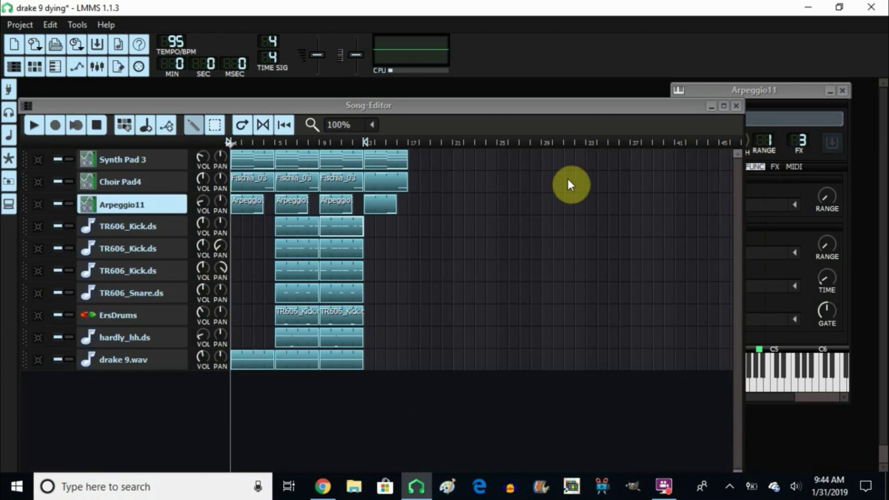
double_click(368, 226)
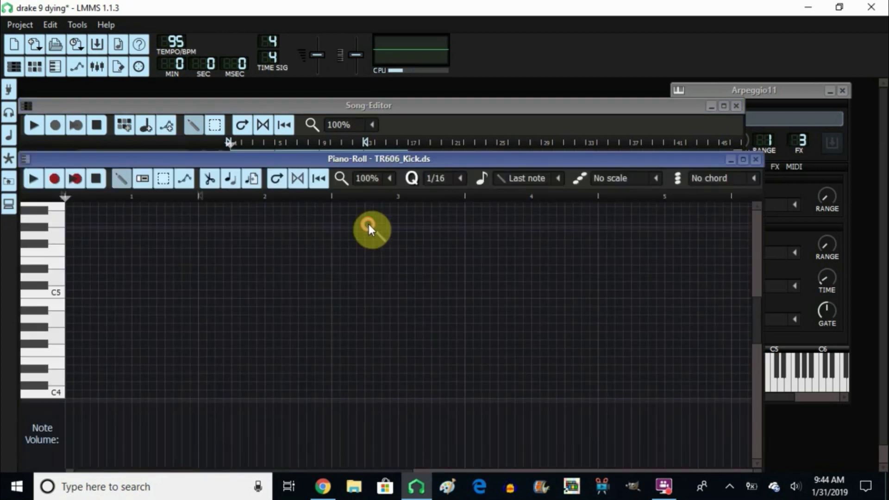
click(67, 318)
drag(196, 319, 79, 318)
click(81, 317)
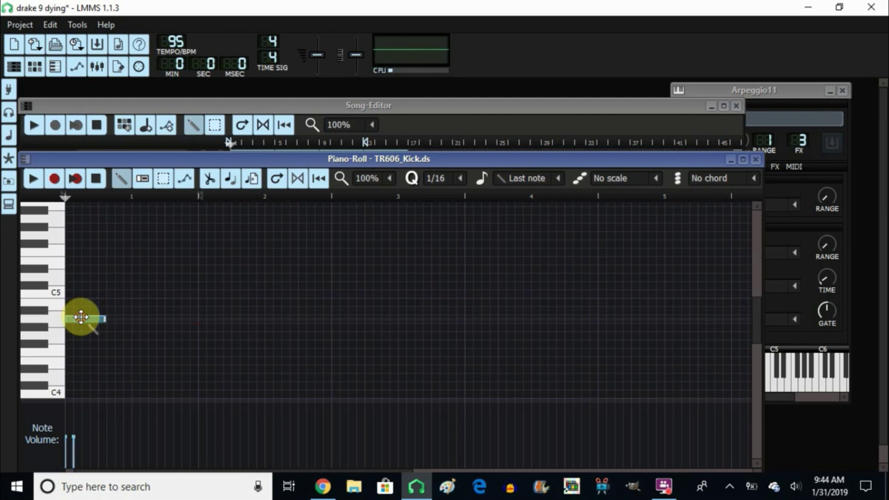
click(109, 318)
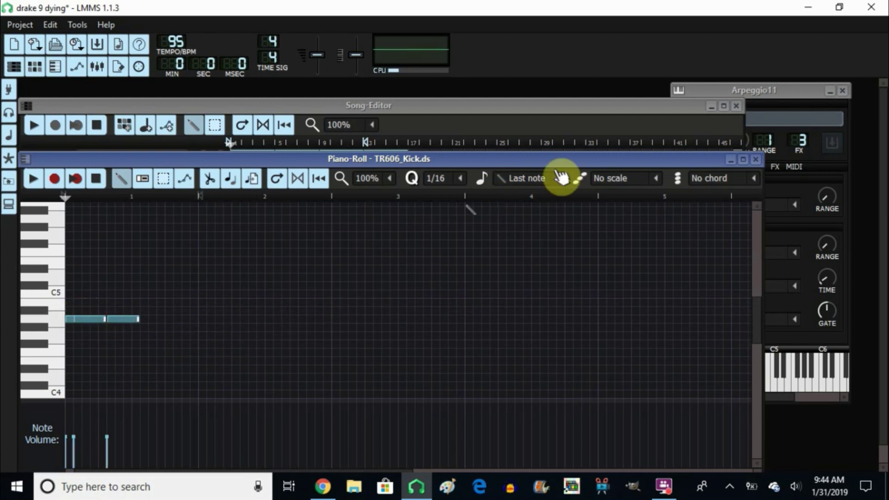
click(756, 161)
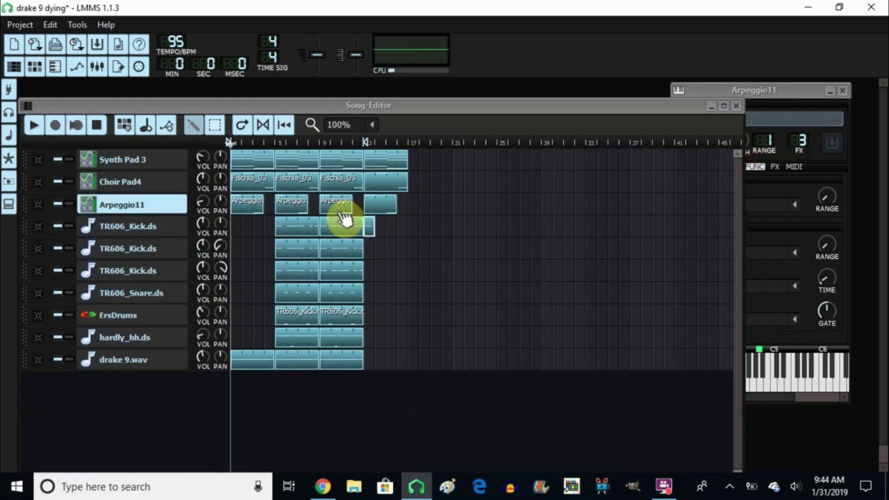
Step: Recheck the first kick track's earliest clip, then add A4 notes at beat 1, beat 2 and the eleventh sixteenth of the new clip's bar 2
double_click(302, 223)
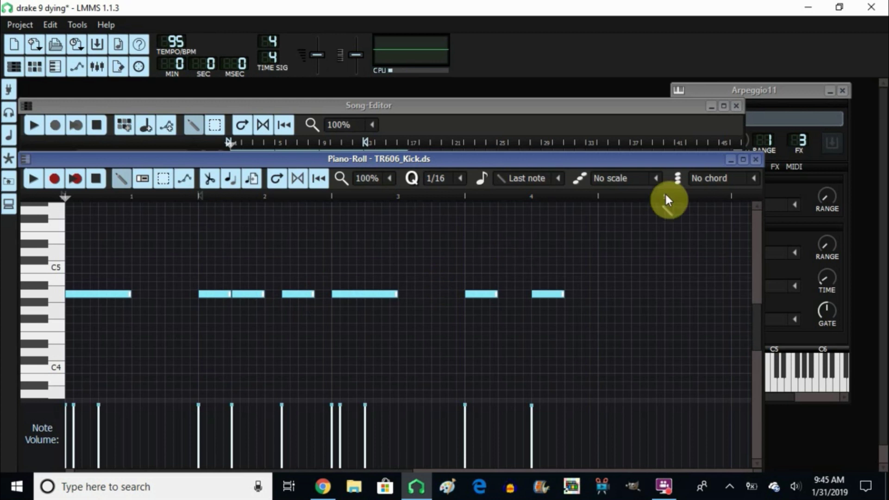
click(757, 159)
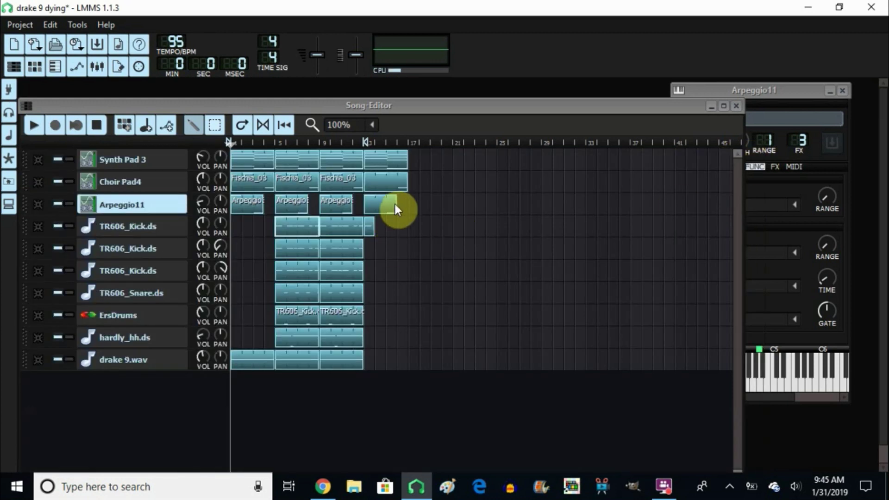
double_click(371, 227)
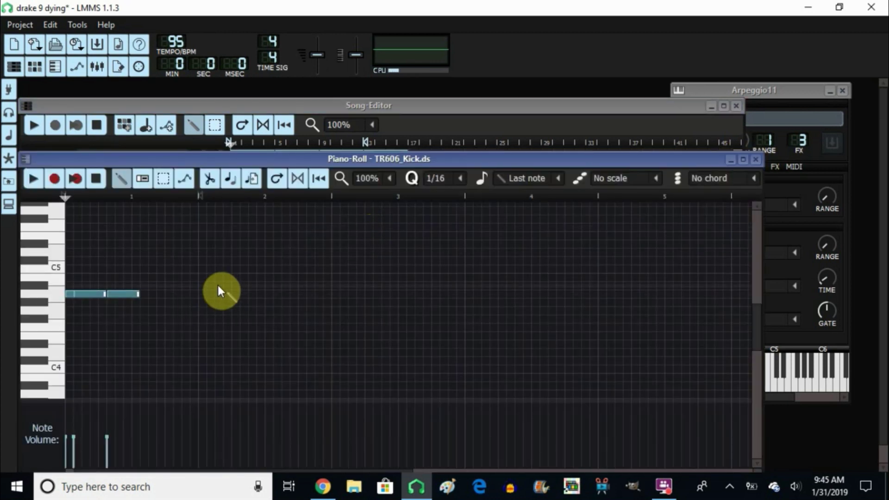
click(202, 294)
click(234, 294)
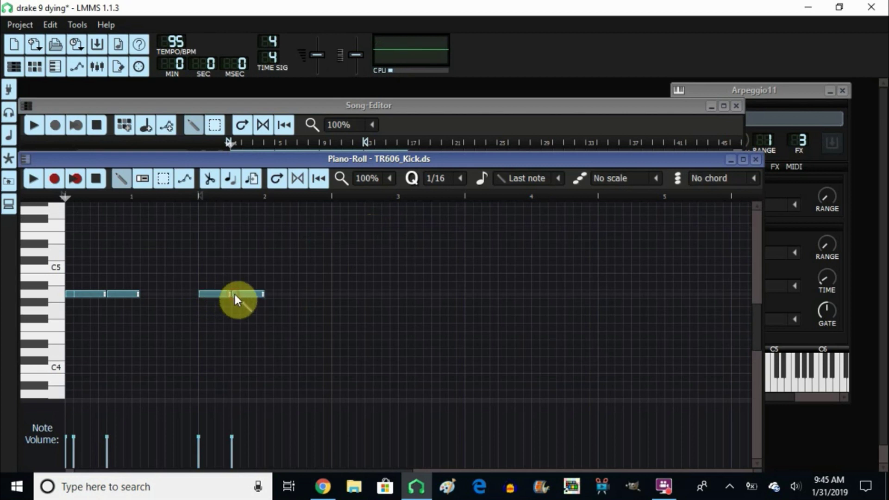
click(289, 293)
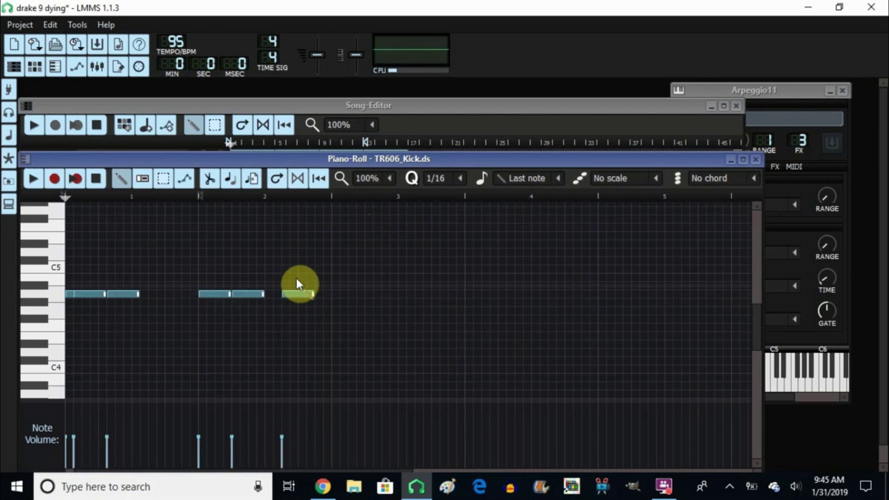
Step: Add A4 notes on the first, second and fifth sixteenths of bar 3, and move bar 1's third note to beat 2
click(333, 293)
click(345, 285)
drag(350, 285, 349, 292)
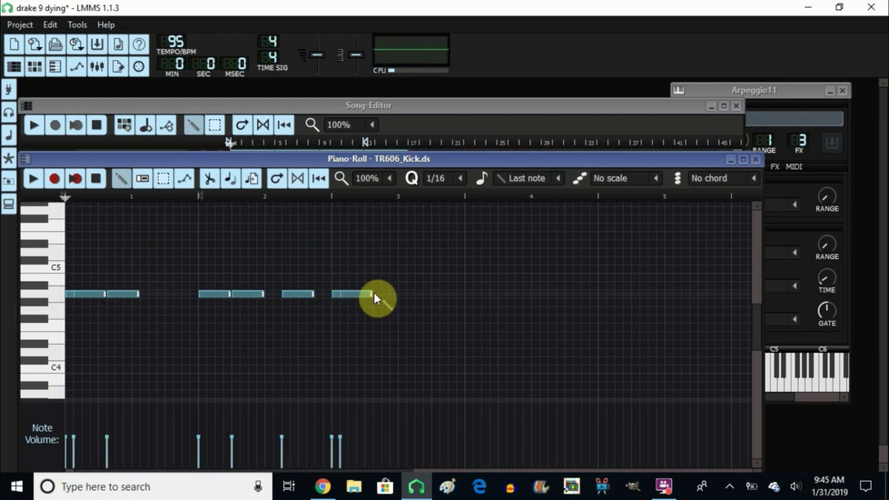
mouse_move(374, 292)
mouse_down()
mouse_move(387, 293)
mouse_move(376, 293)
mouse_up()
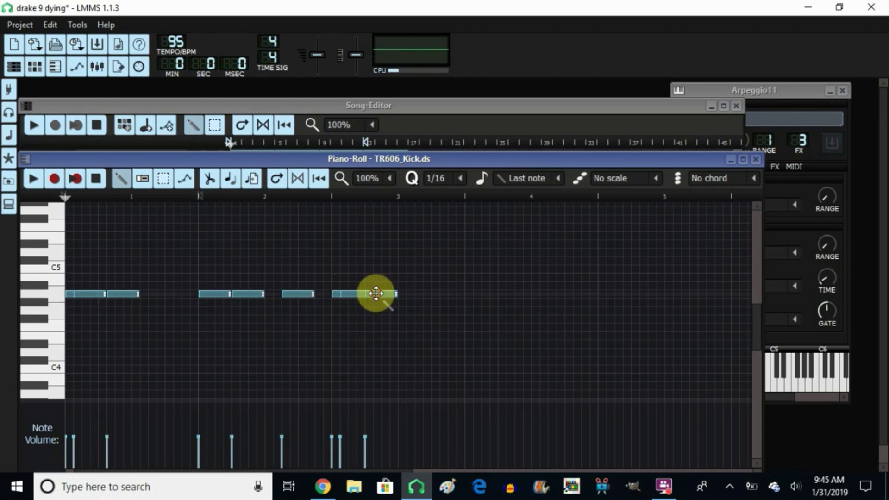
click(117, 294)
drag(116, 293, 108, 293)
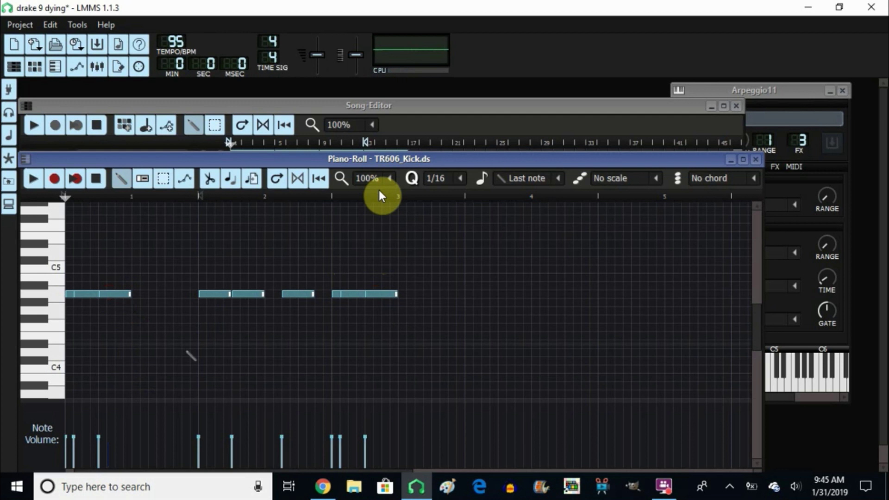
key(F5)
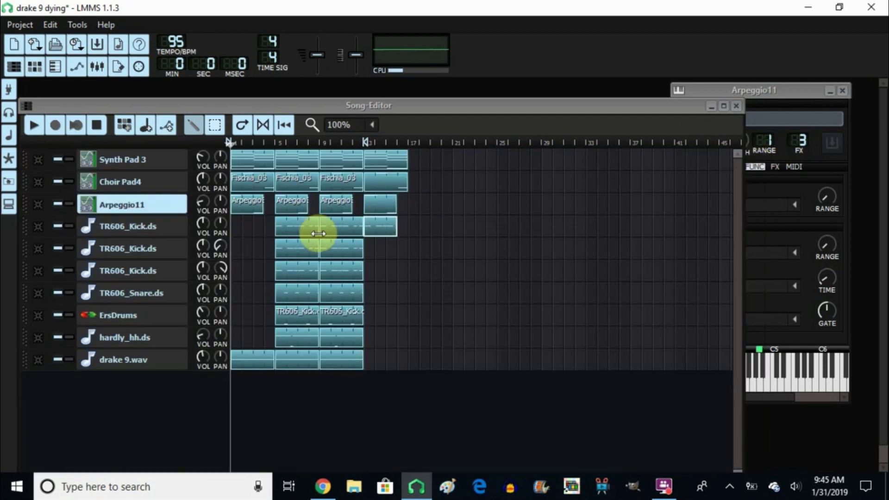
Step: Recheck the second kick clip, then add A4 notes at beats 1 and 3 of bar 4 in the new clip
double_click(336, 232)
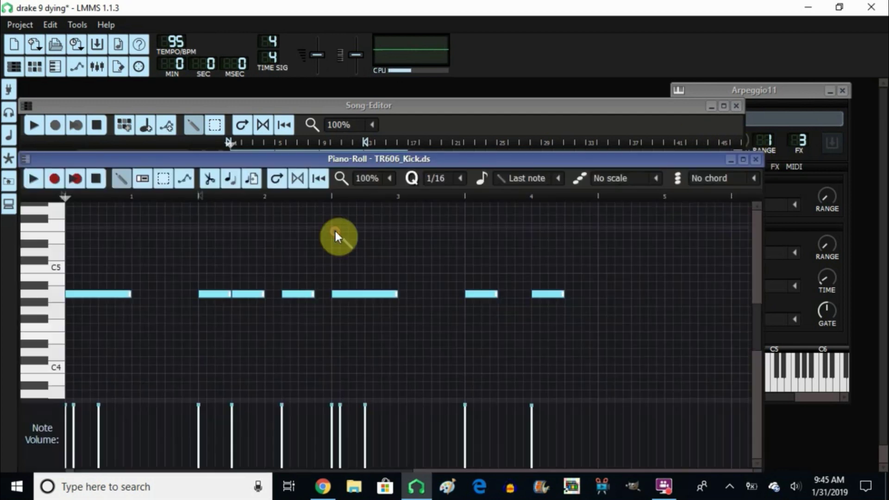
click(117, 293)
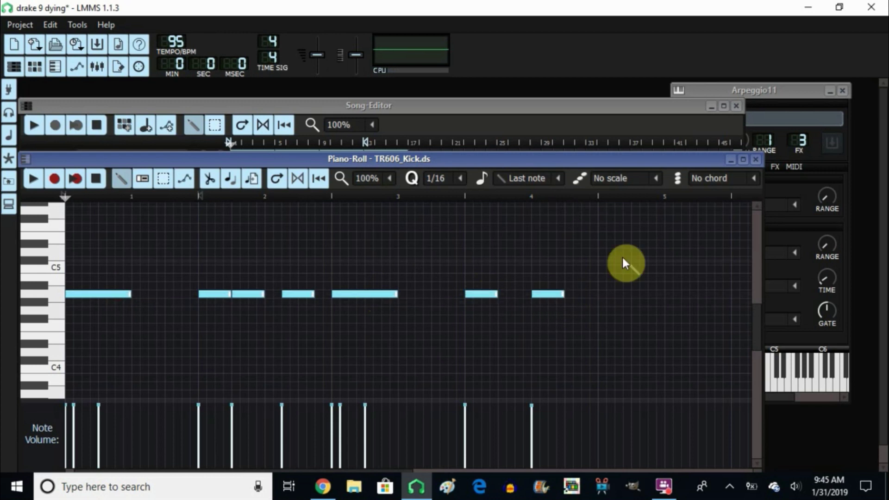
click(758, 158)
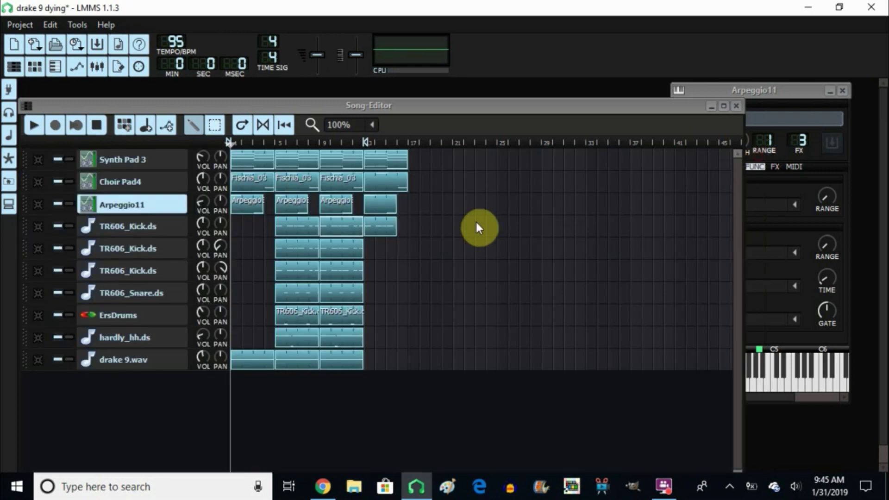
double_click(387, 225)
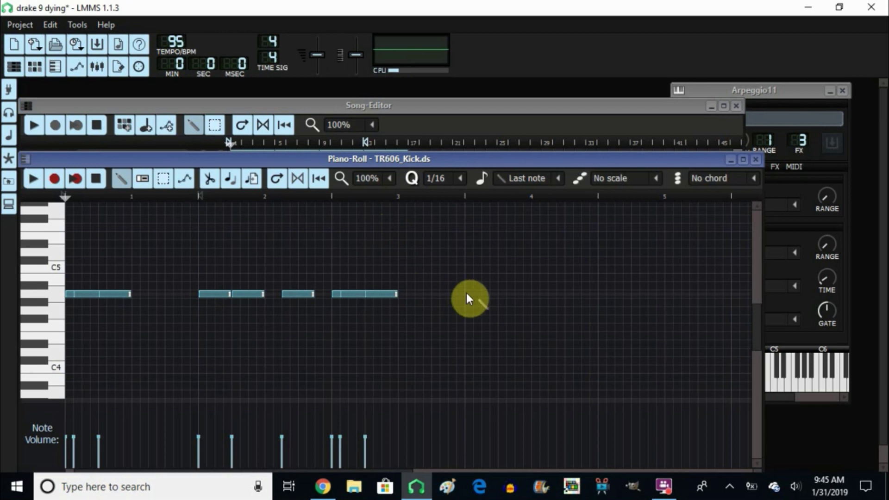
click(466, 294)
click(541, 294)
Step: Raise the volume of every note in the new kick clip to about 195% and return to the song arrangement
click(465, 426)
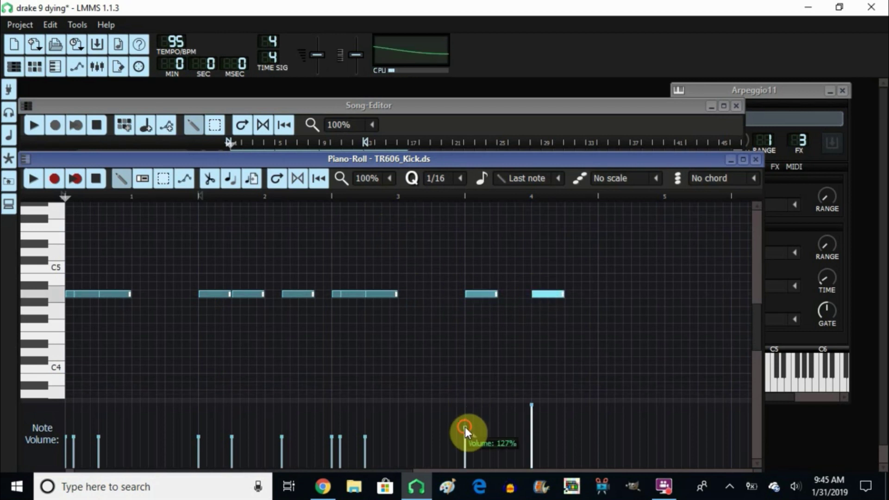
click(532, 429)
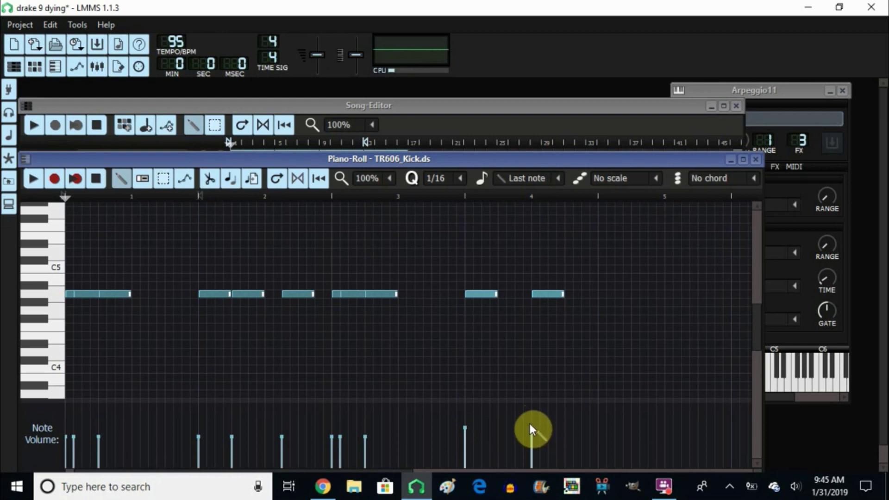
drag(532, 428, 530, 402)
click(466, 406)
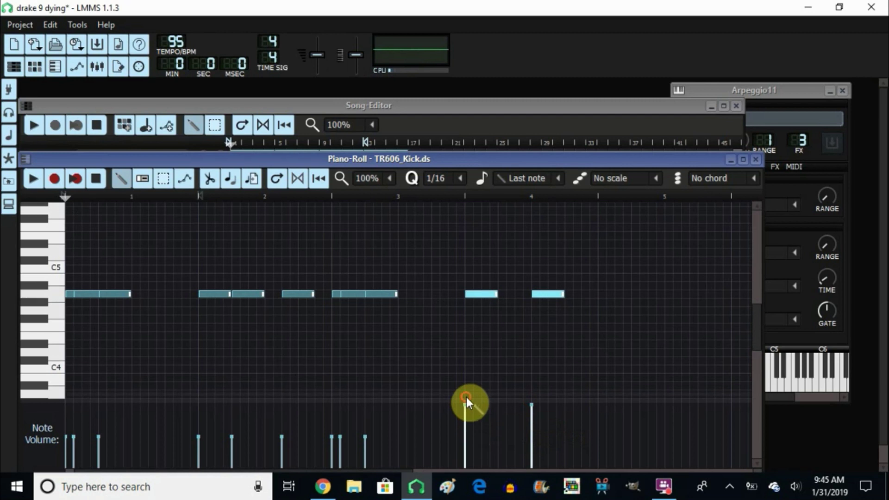
click(365, 400)
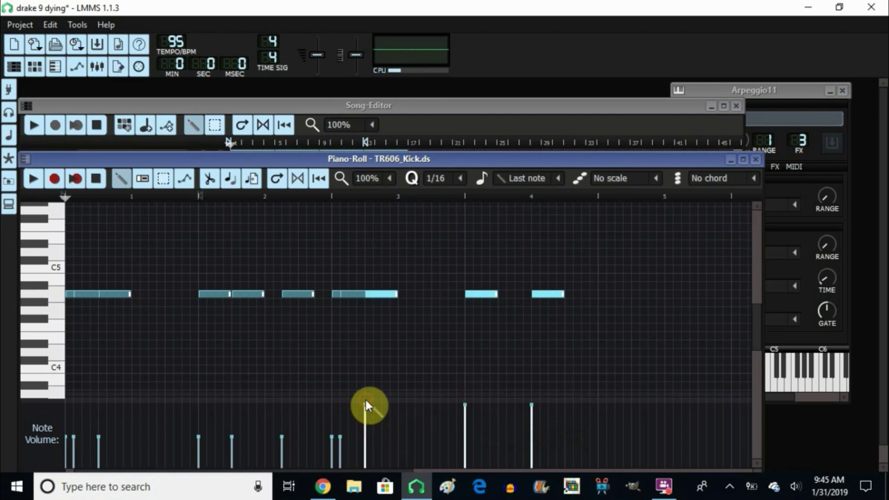
click(341, 399)
drag(331, 421, 332, 401)
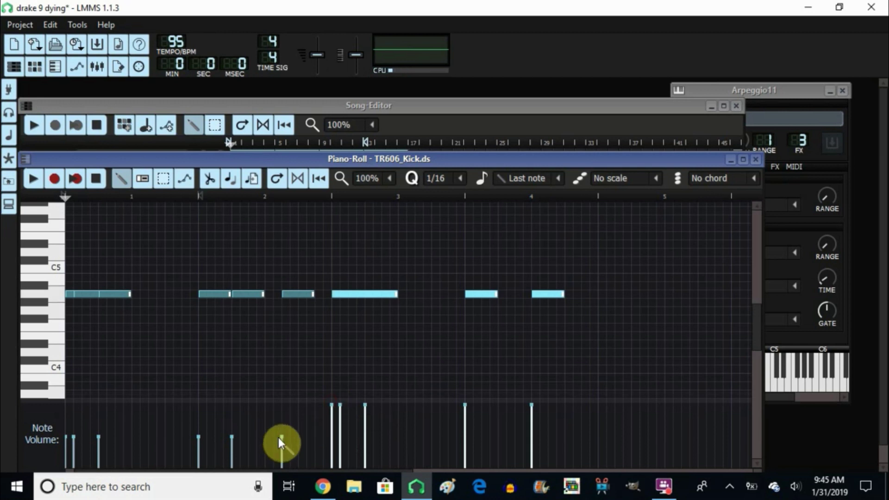
drag(280, 435, 282, 404)
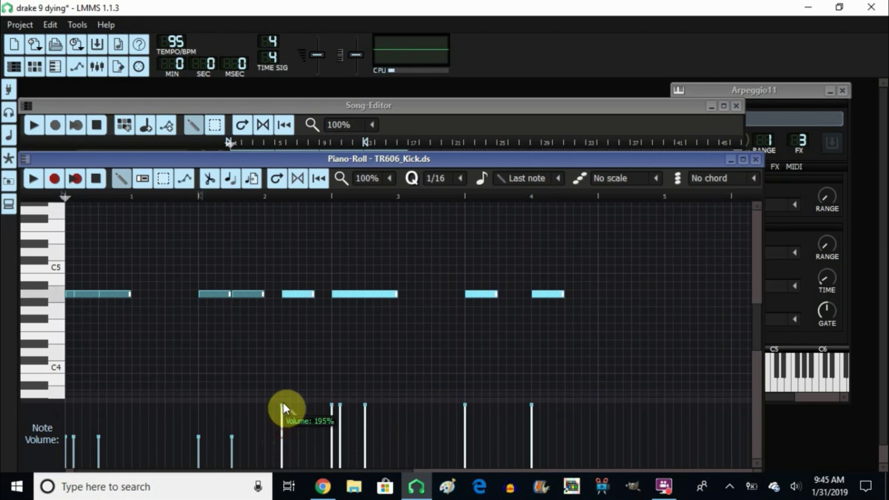
click(232, 405)
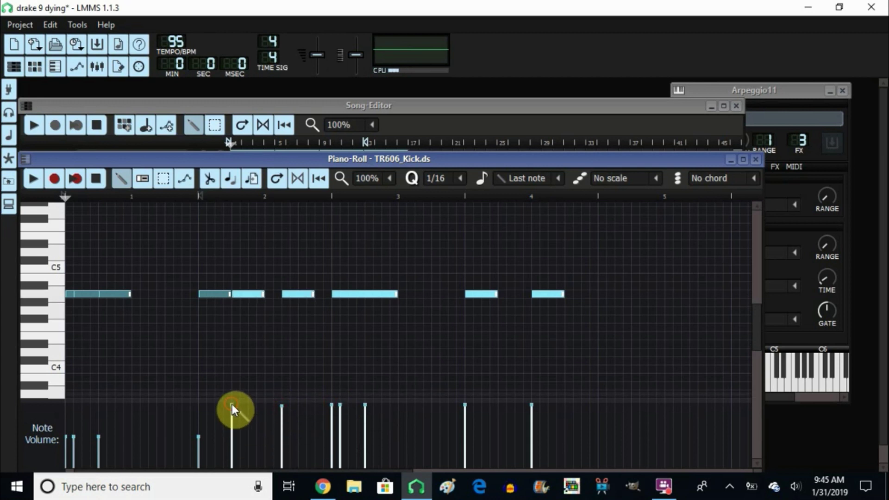
click(198, 405)
click(98, 406)
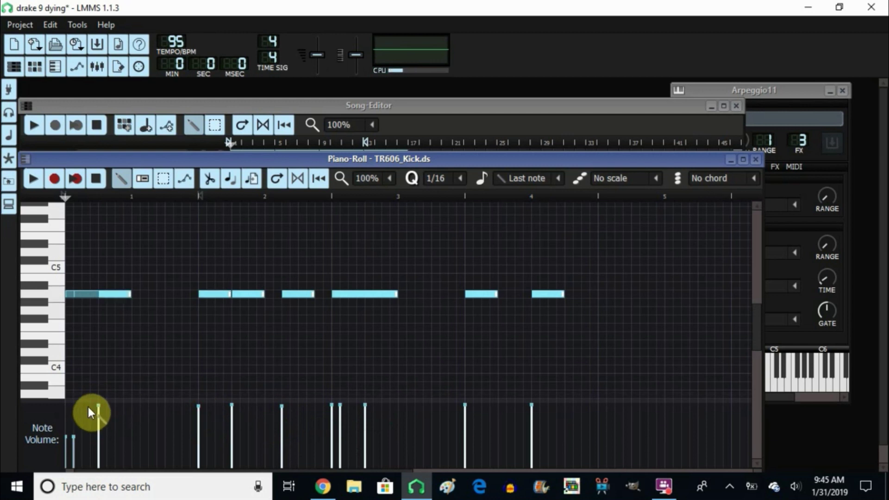
click(73, 404)
click(67, 404)
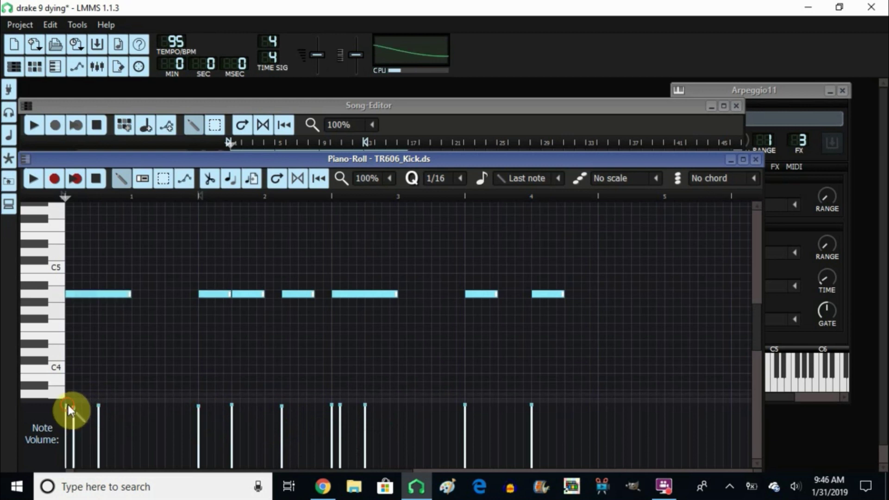
key(F7)
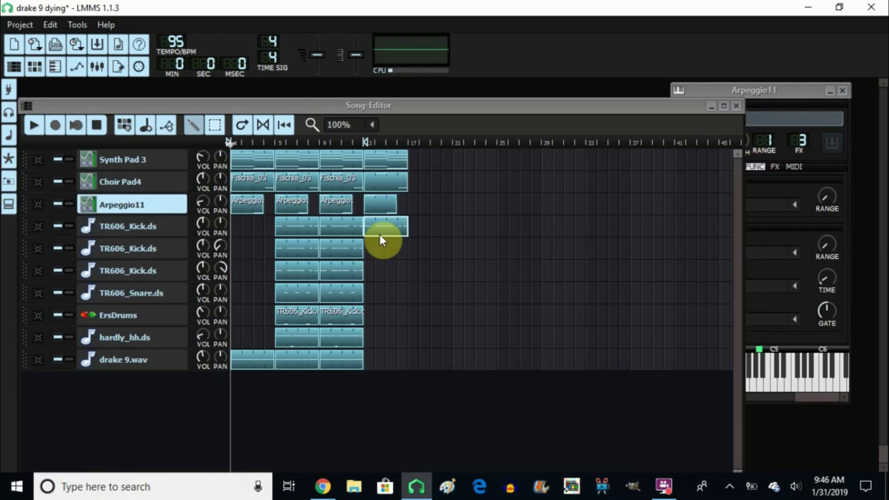
Step: Open the instrument settings of the first TR606_Kick track
right_click(392, 232)
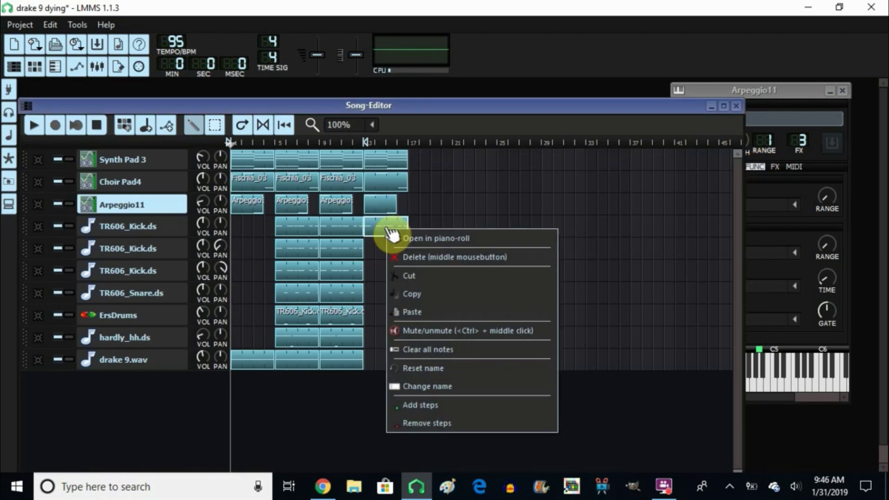
click(129, 226)
click(116, 226)
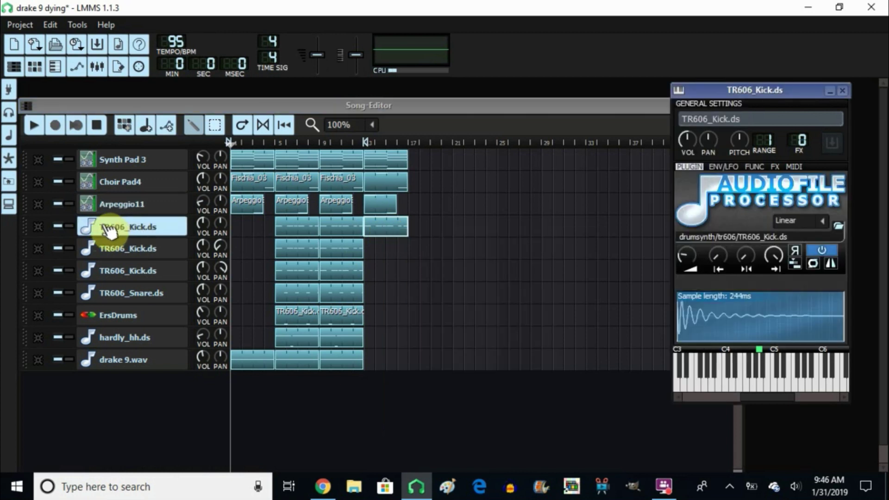
Step: Clone the first TR606_Kick track, then remove the cloned track
click(40, 226)
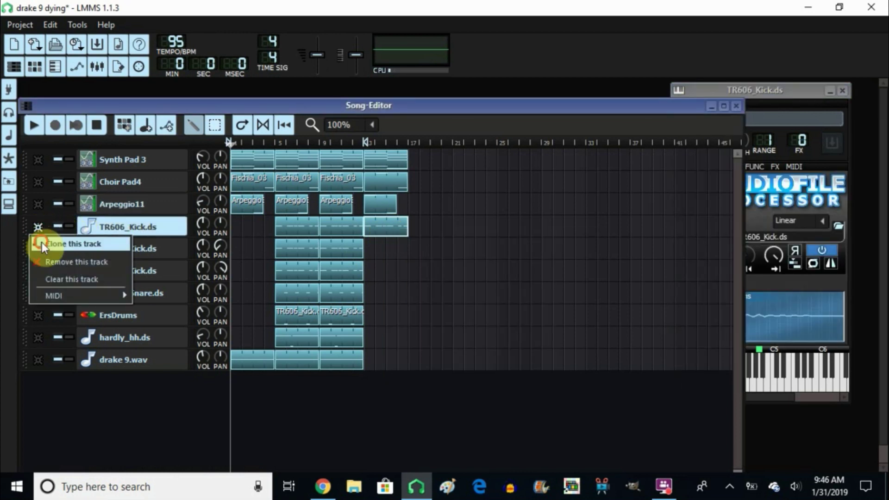
click(41, 242)
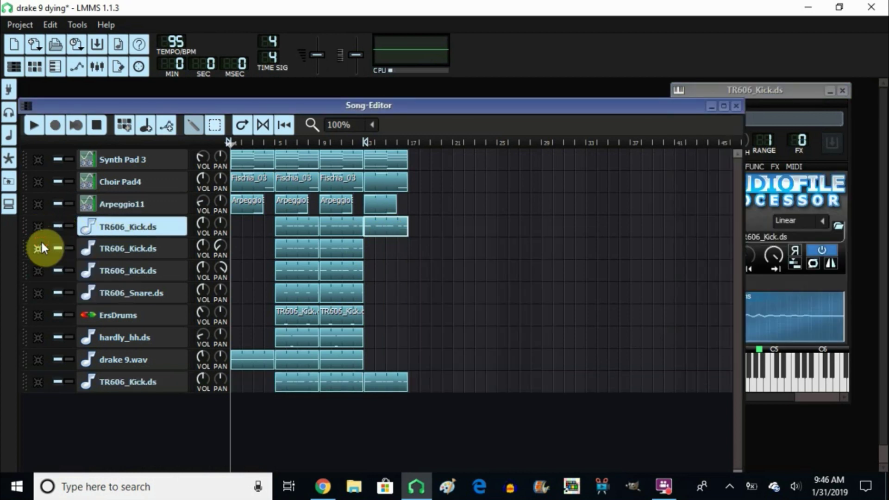
click(37, 382)
click(43, 411)
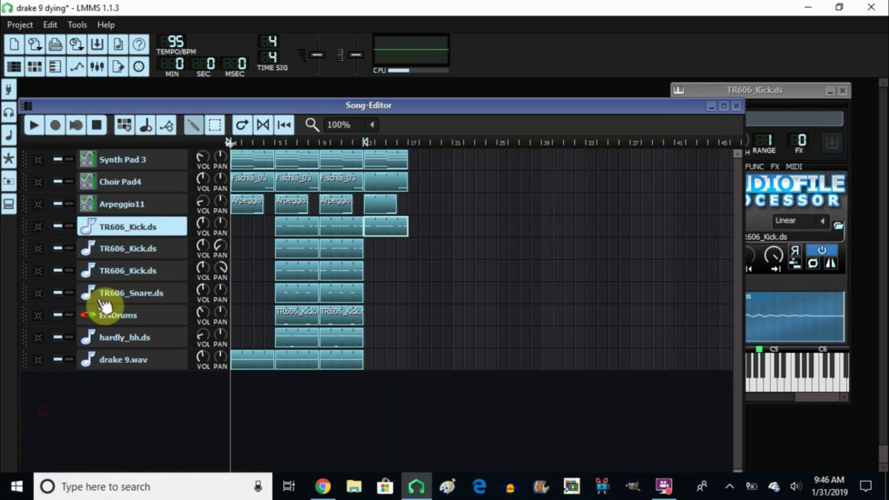
Step: Clone the second TR606_Kick track, place the copy directly below the third kick track, and remove the copy
click(106, 250)
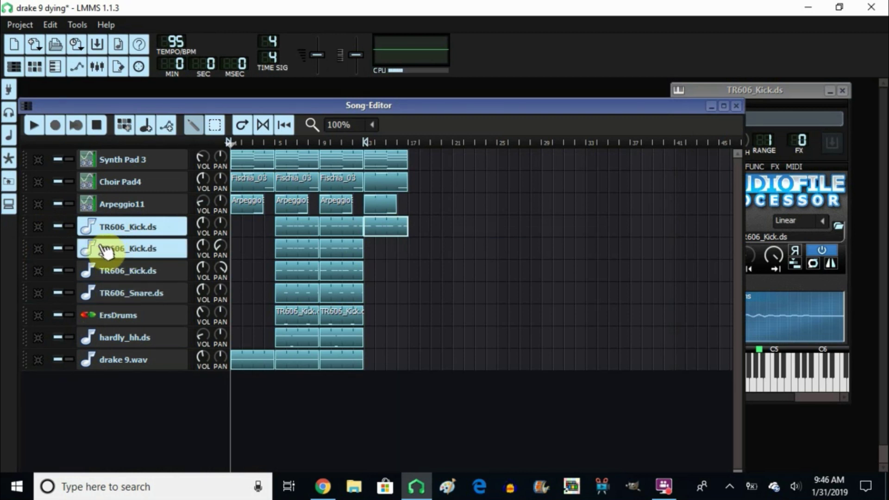
click(67, 250)
click(37, 249)
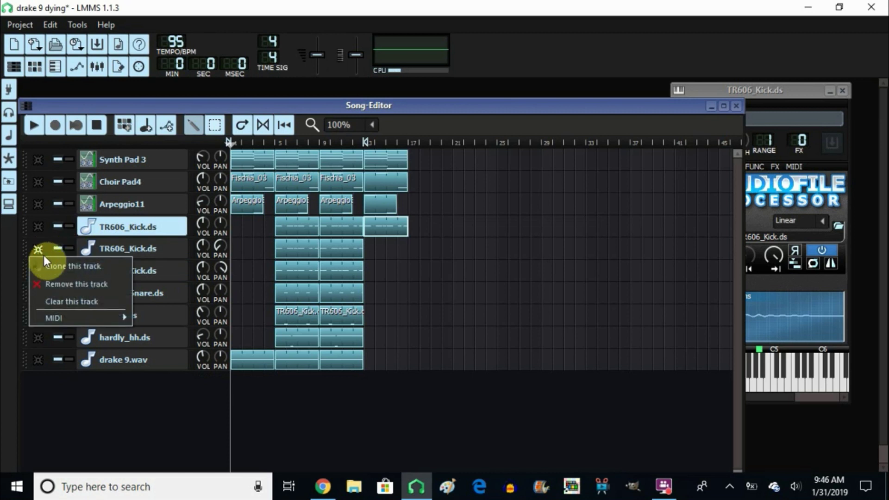
click(46, 265)
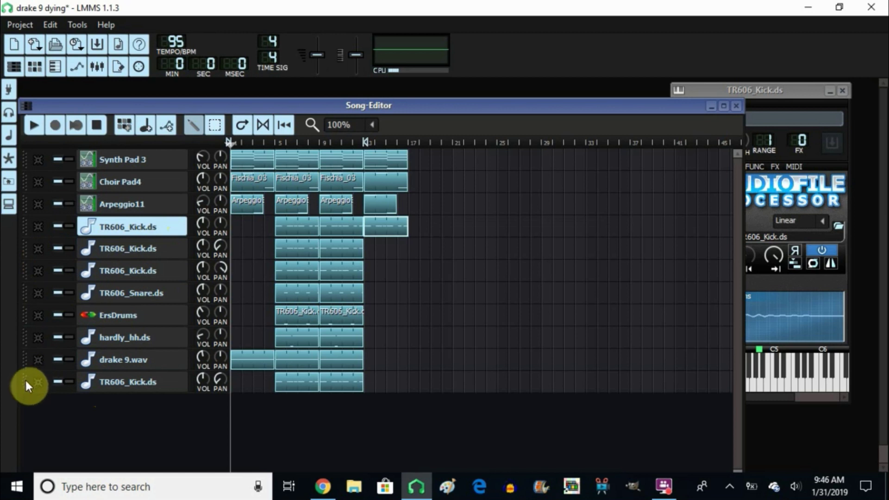
drag(24, 379, 32, 290)
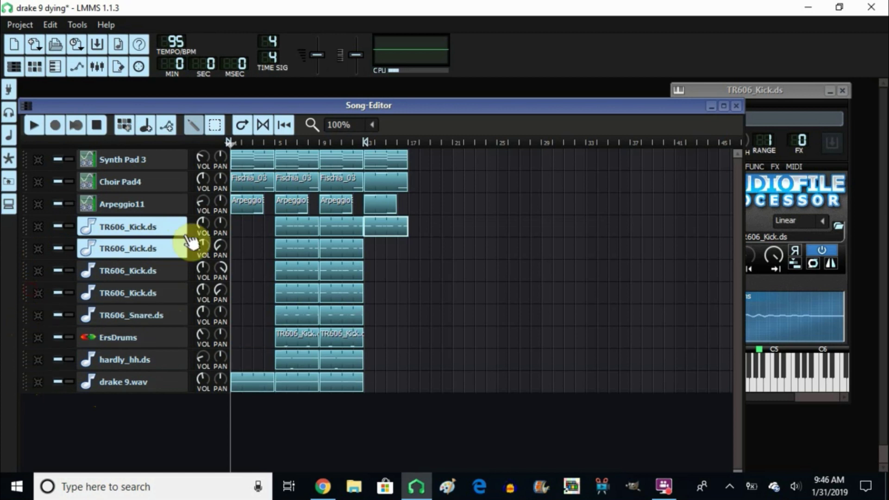
click(38, 293)
click(60, 314)
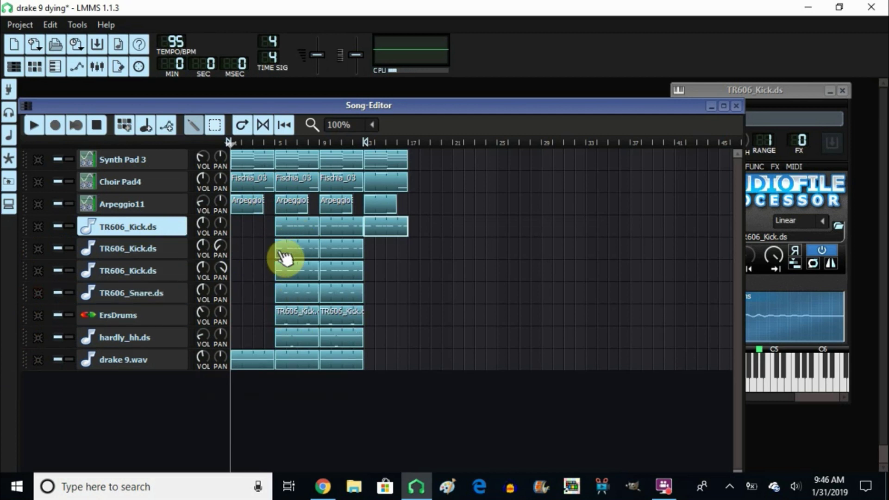
Step: Solo the first TR606_Kick track and play it alone from bar 5
click(220, 223)
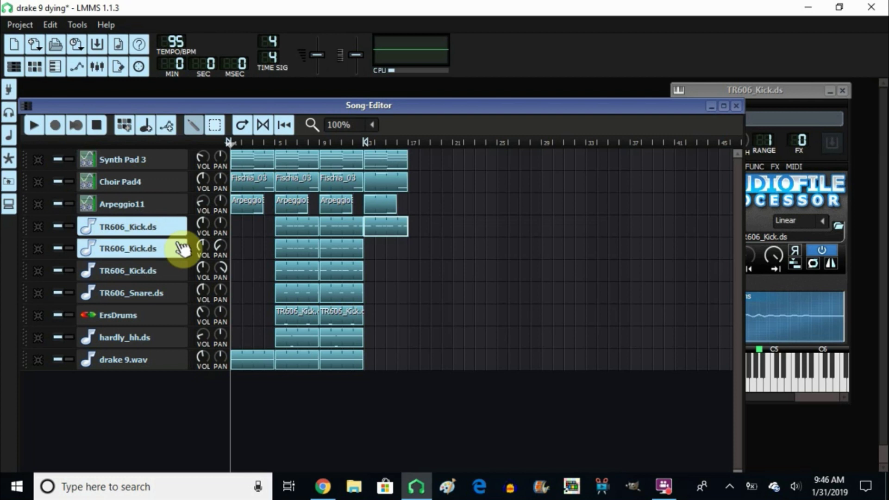
click(69, 227)
click(59, 249)
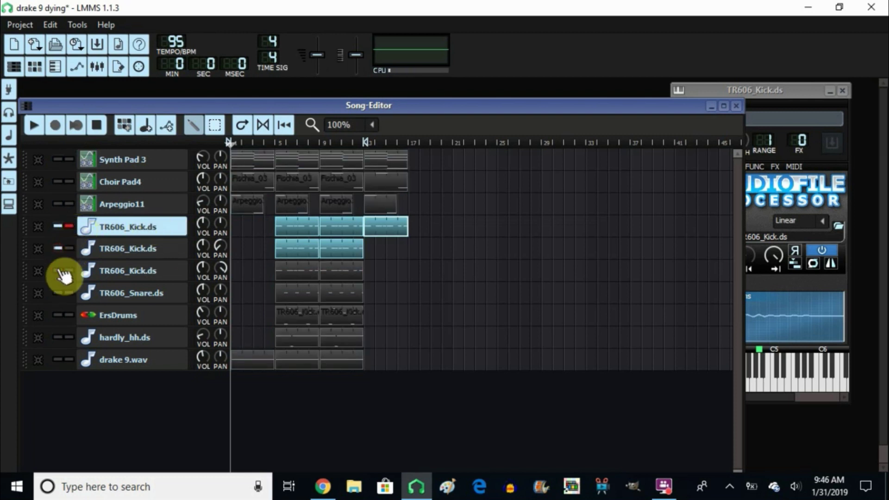
click(58, 248)
click(274, 143)
click(33, 125)
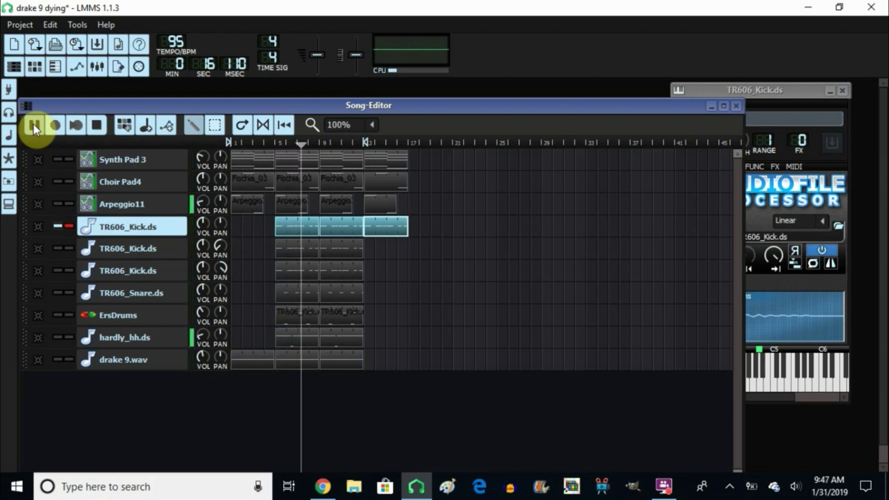
click(96, 129)
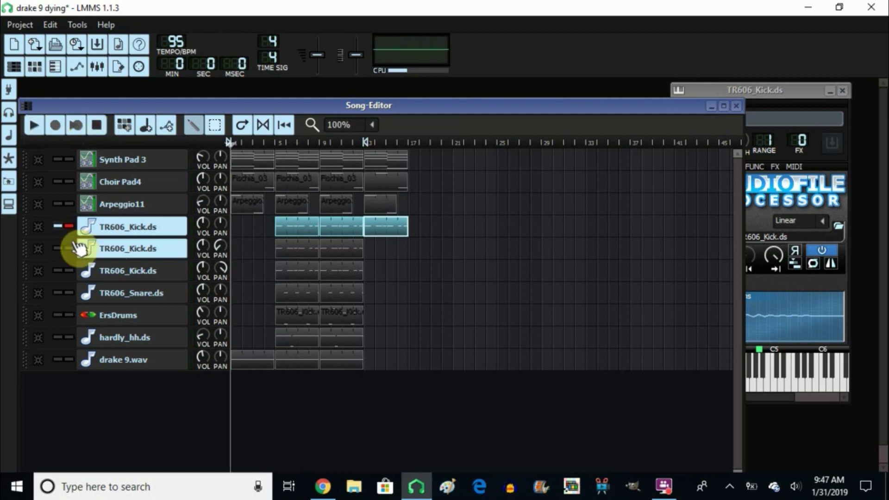
Step: Unmute the second and third TR606_Kick tracks and play all three kicks together from bar 5
click(60, 249)
click(59, 271)
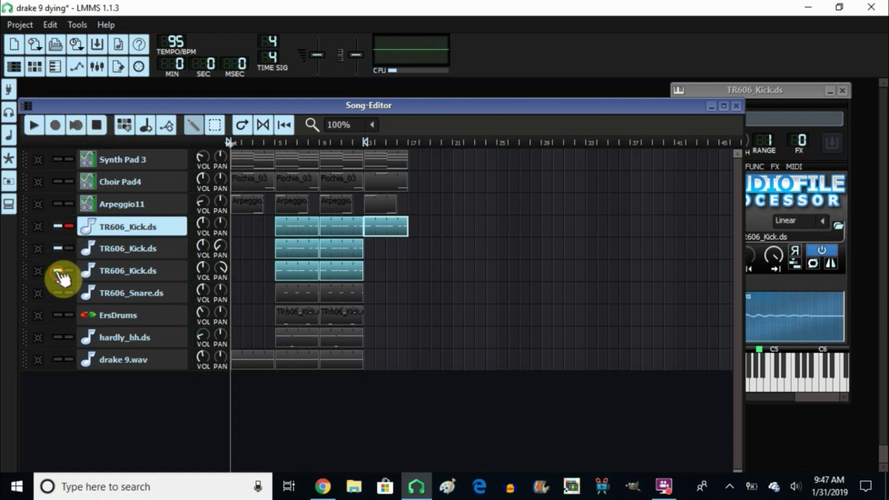
click(273, 139)
click(40, 124)
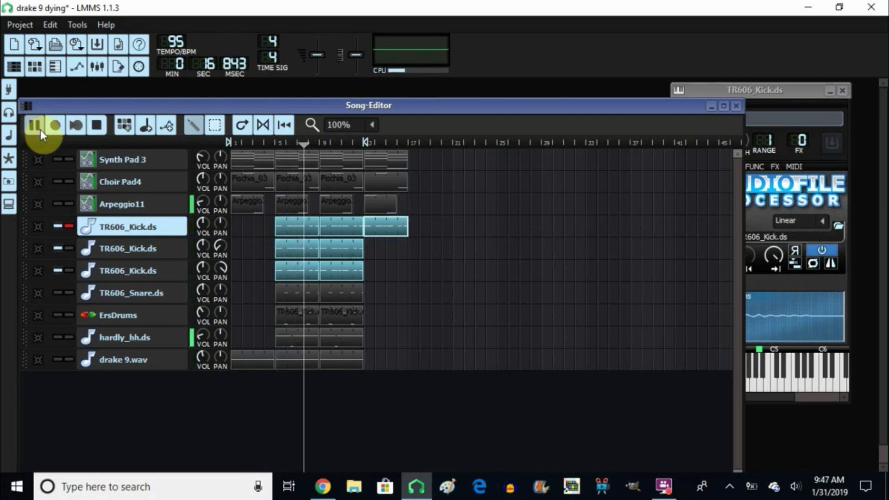
Step: Turn off solo on the first kick track, listen to the full mix, and stop playback
click(91, 250)
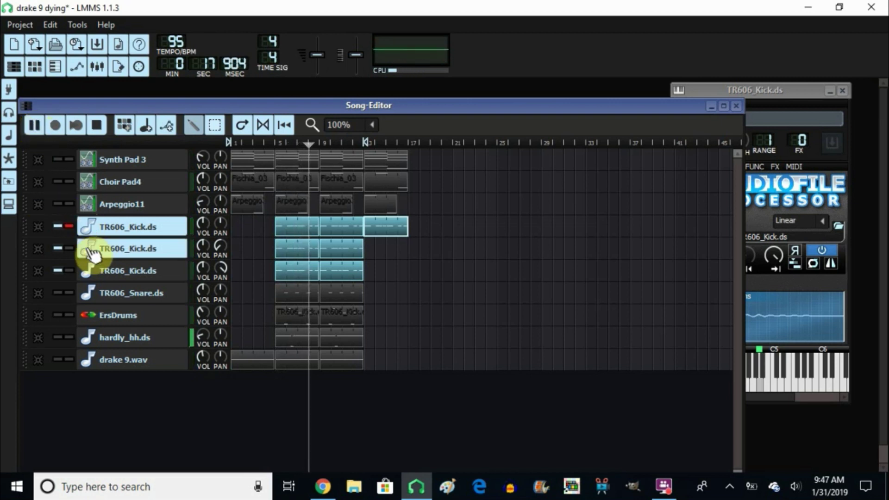
click(70, 226)
click(103, 246)
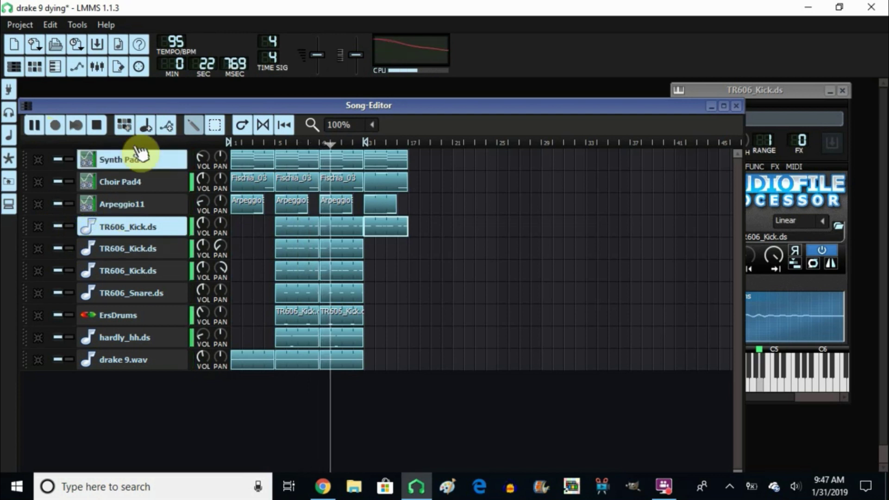
click(96, 123)
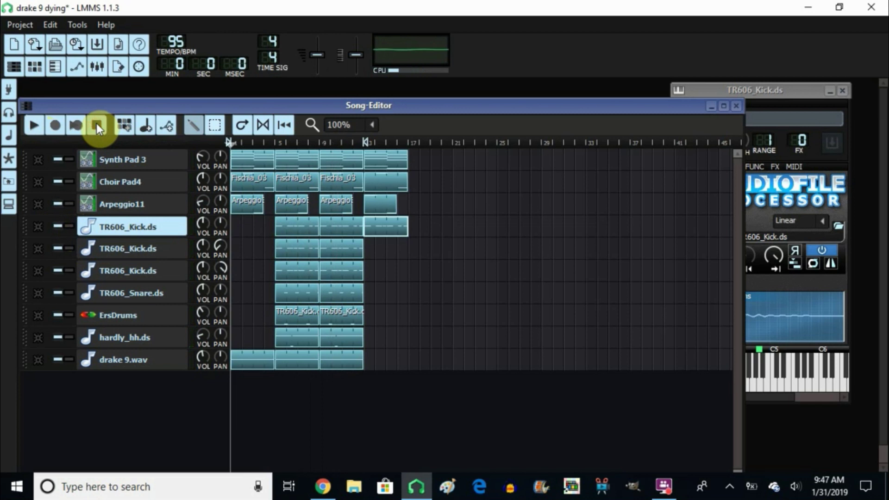
Step: Add a clip at bar 13 on the TR606_Snare track and place A4 notes on beats 1, 2 and 3 of its first bar
double_click(368, 296)
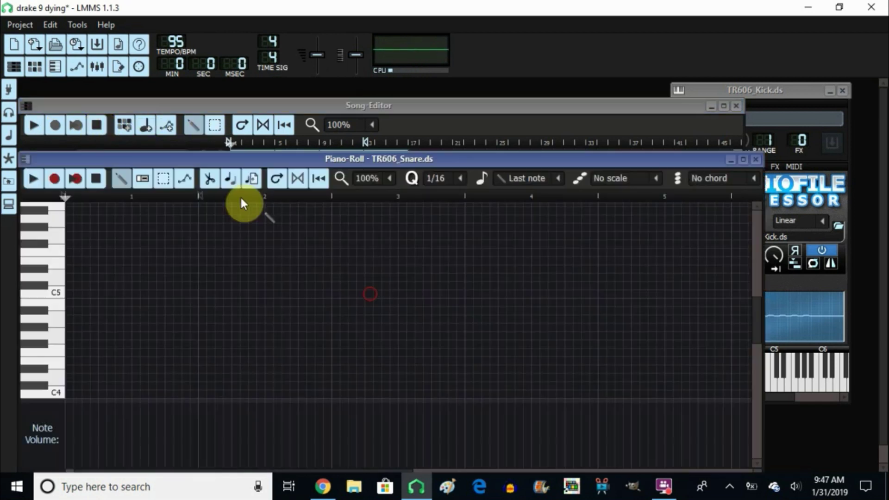
drag(207, 160, 224, 157)
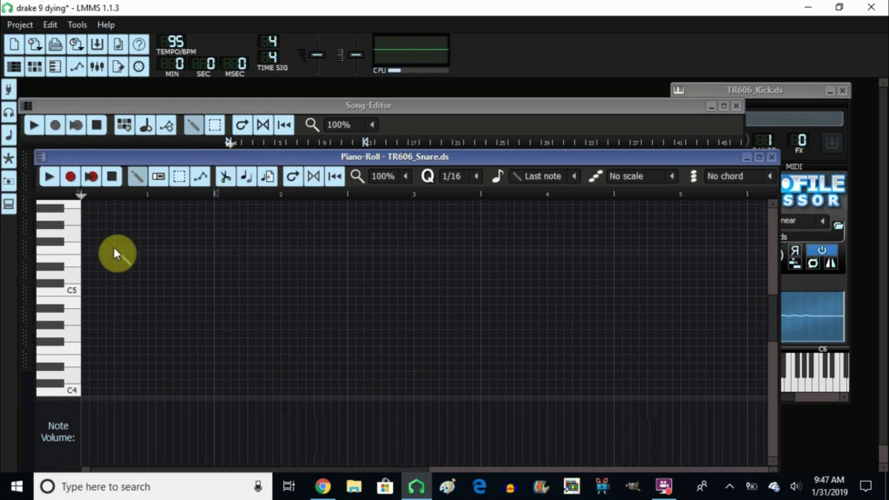
click(86, 316)
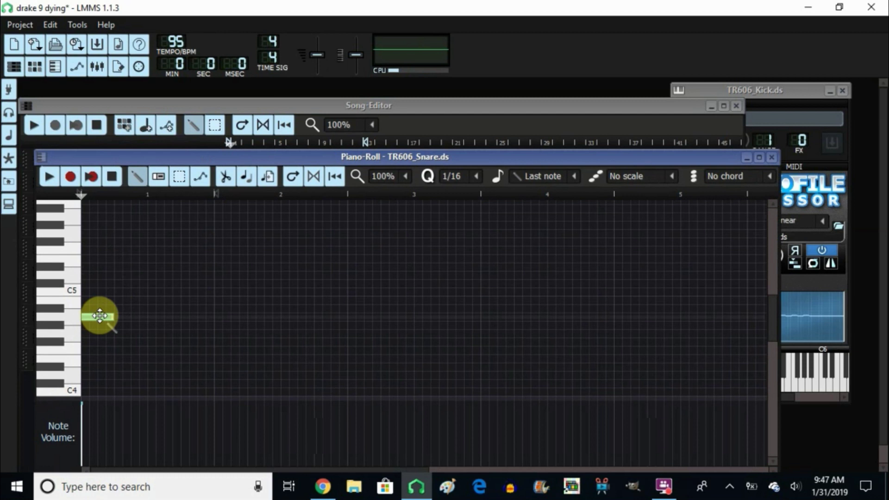
click(117, 316)
click(154, 317)
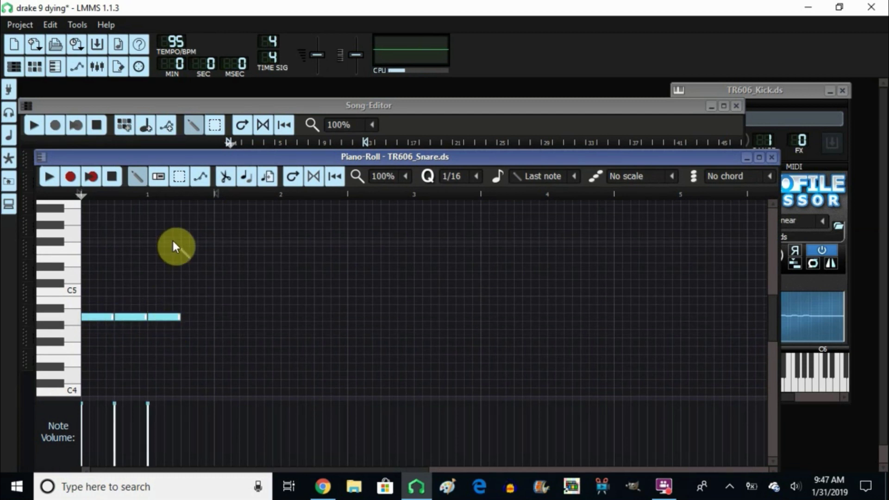
Step: Switch the time display to bar, beat and tick, and play the snare clip to follow the beat count
click(174, 62)
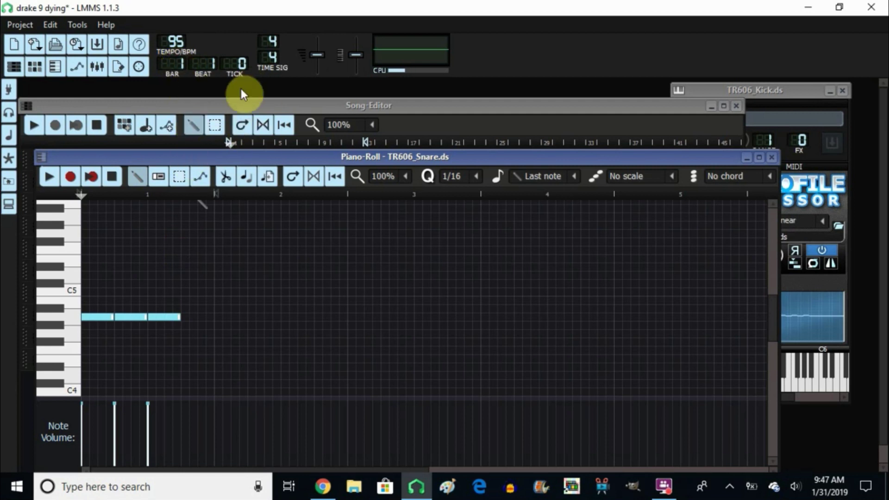
click(50, 176)
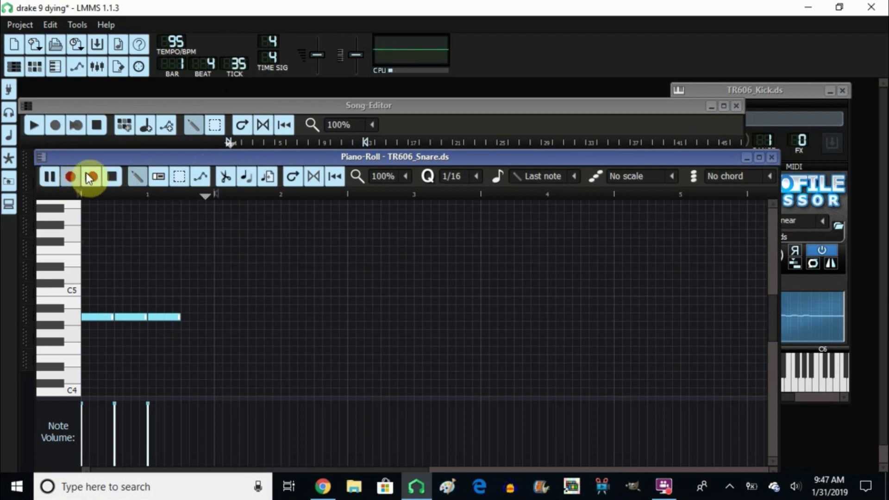
click(113, 174)
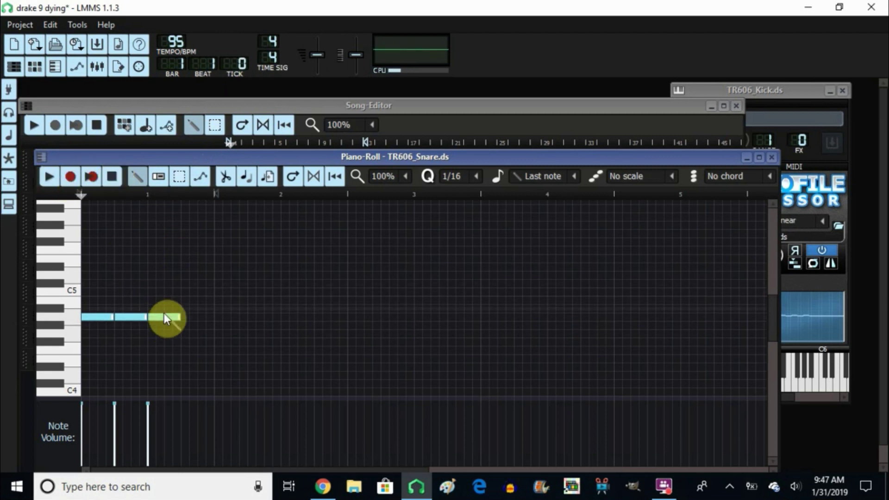
Step: Delete the first two snare notes, move the third to beat 4, add A4 on beat 4 of bars 2 to 4, and return to the arrangement
right_click(132, 317)
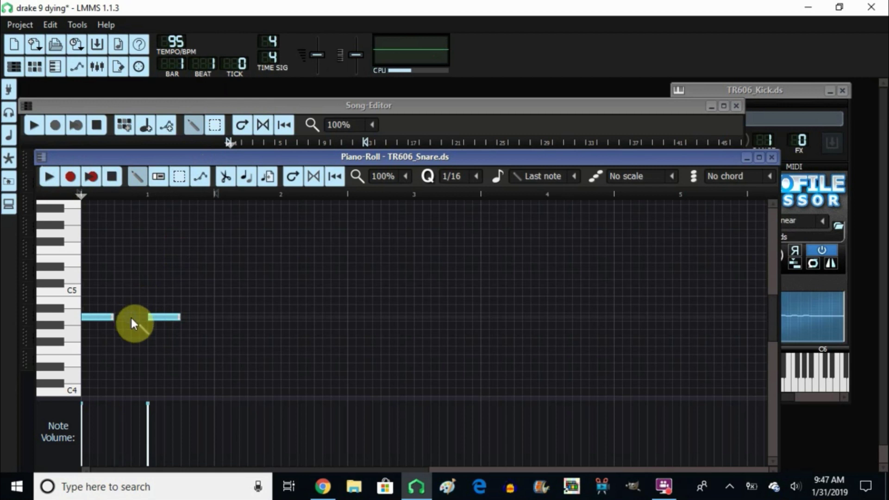
right_click(103, 318)
drag(159, 317, 205, 316)
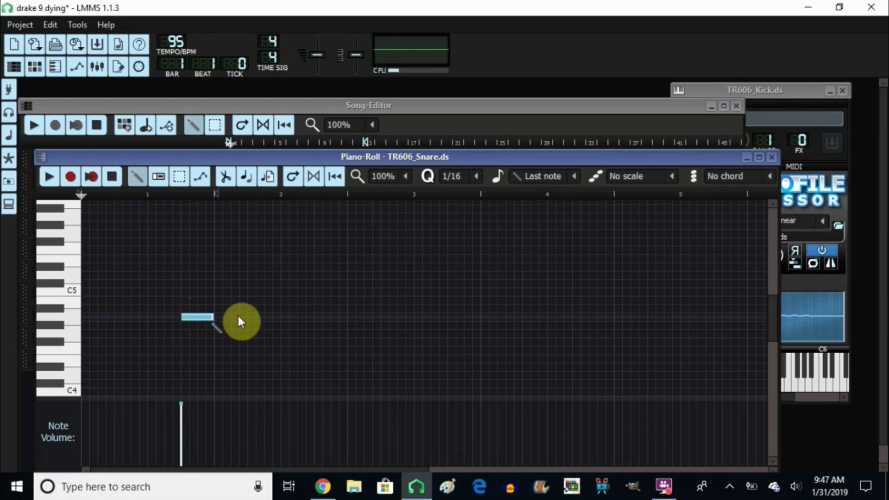
click(318, 317)
click(451, 316)
click(585, 316)
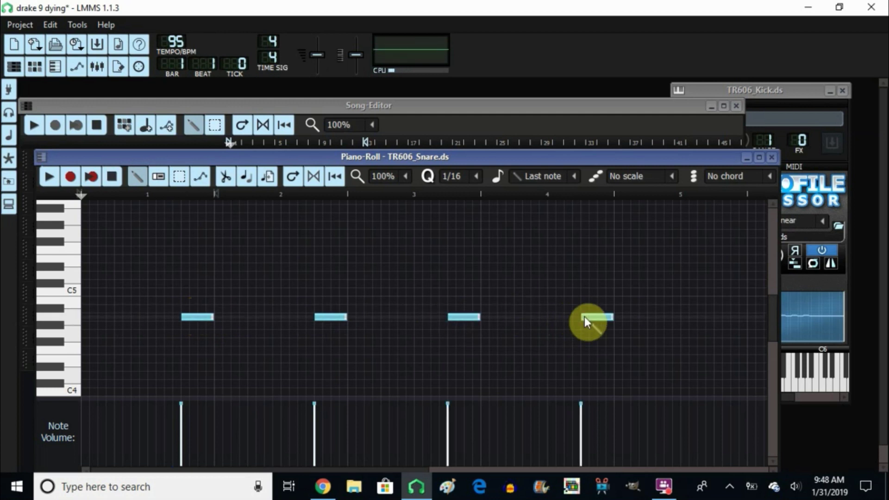
click(770, 157)
click(384, 296)
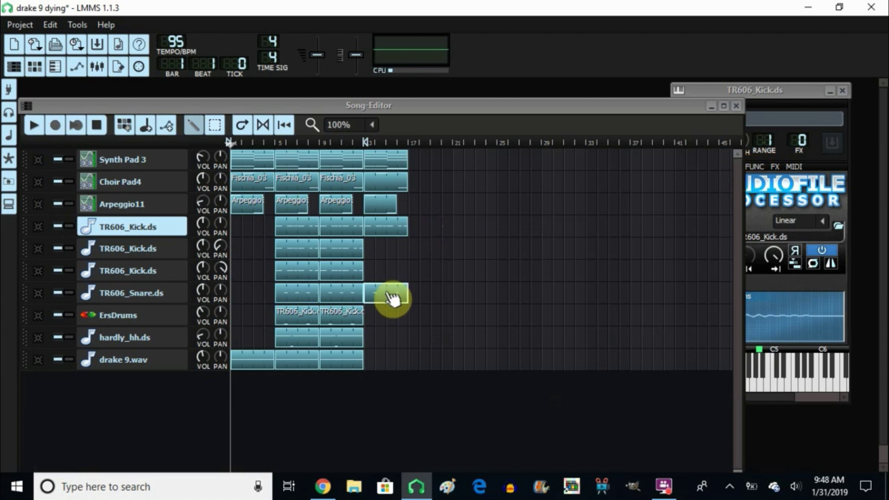
Step: Add an empty clip at bar 13 on the ErsDrums track and close its piano roll
click(340, 320)
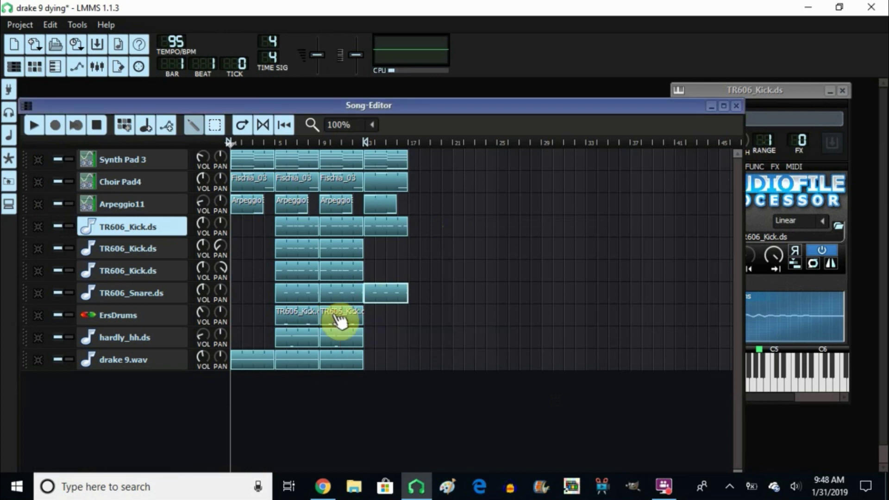
double_click(368, 310)
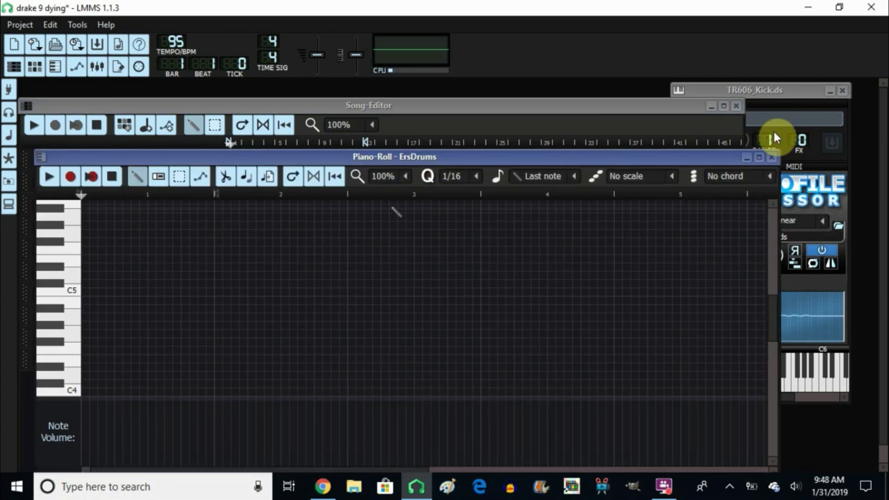
click(771, 157)
Step: Open the ErsDrums clip at bar 9 and audition its notes to examine their pitches and positions
double_click(333, 323)
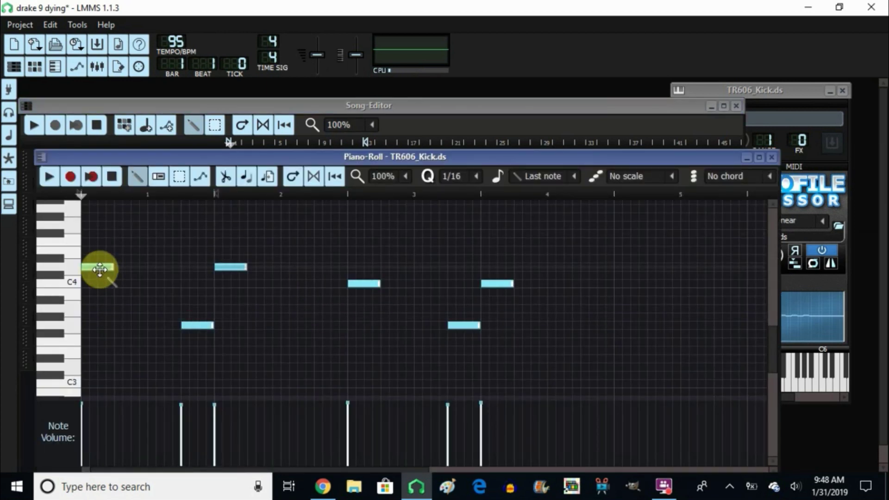
click(192, 325)
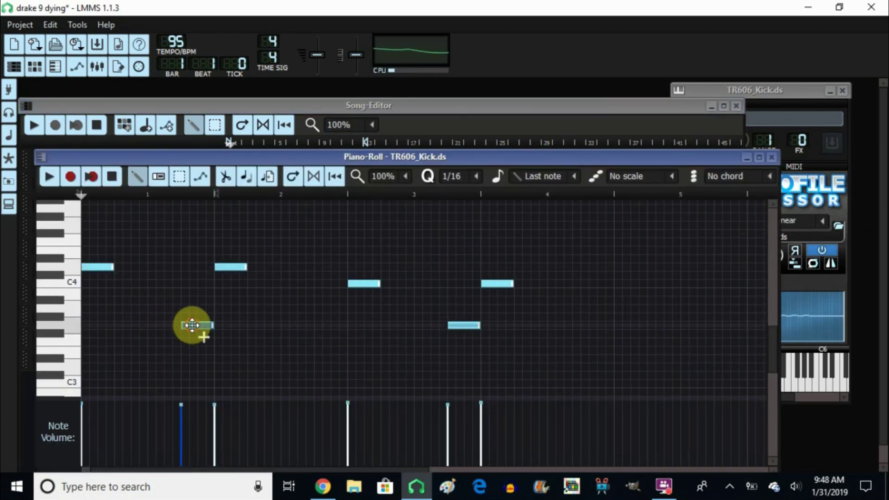
click(192, 325)
click(191, 325)
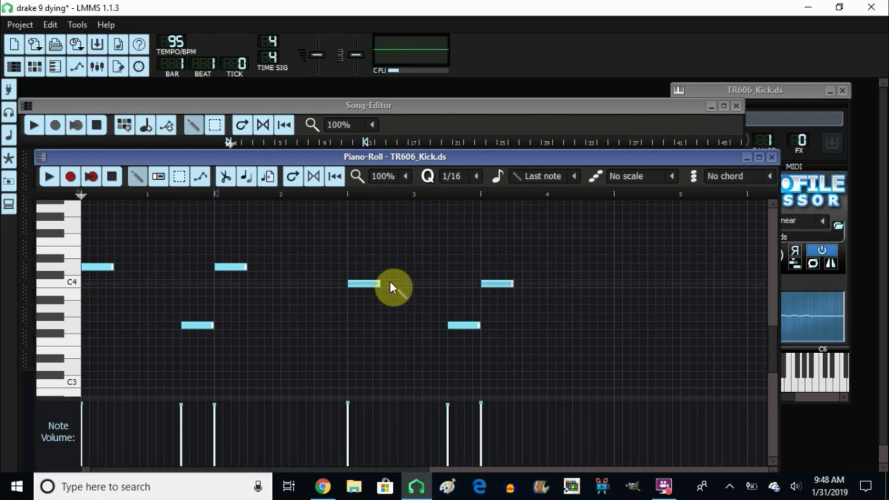
click(373, 280)
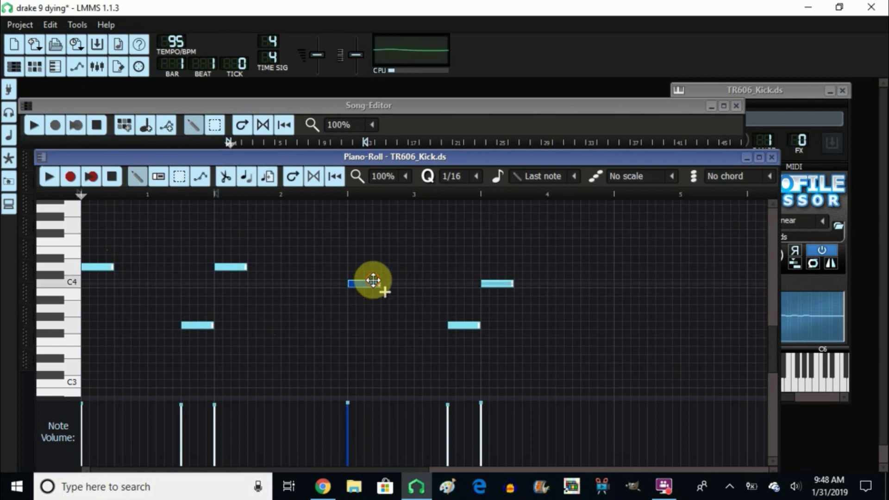
click(471, 326)
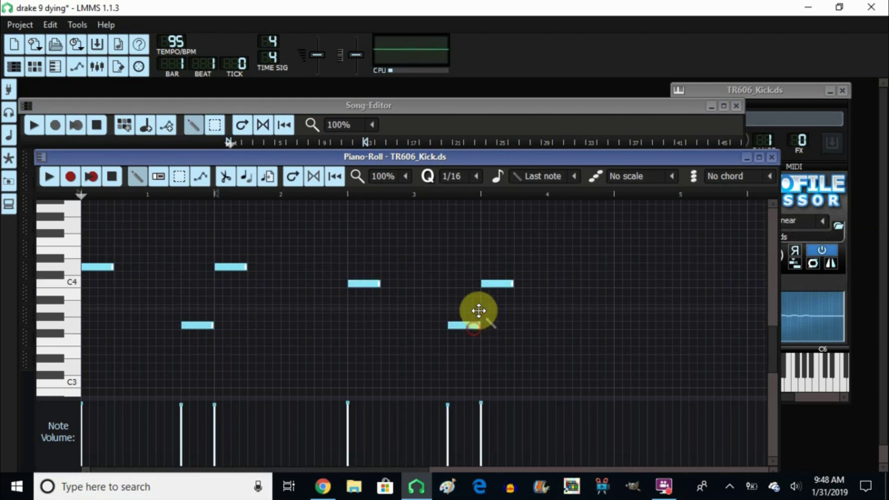
click(497, 284)
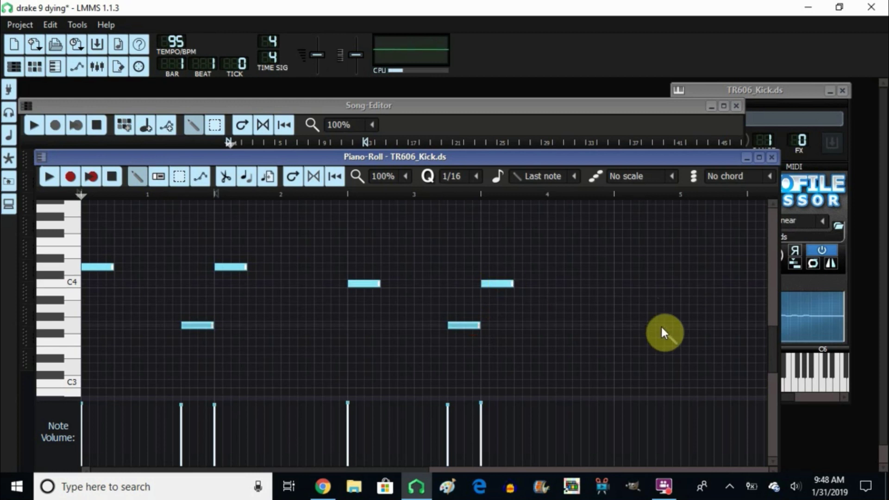
scroll(776, 337, down, 3)
scroll(776, 337, up, 3)
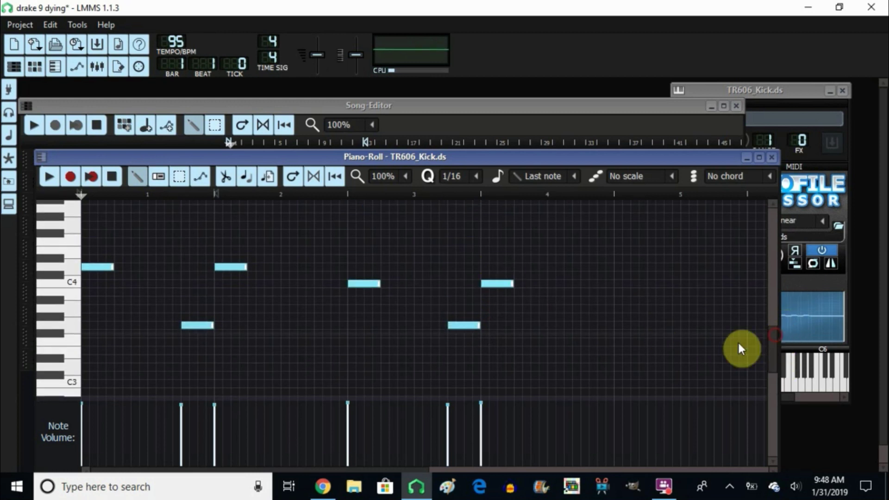
click(456, 324)
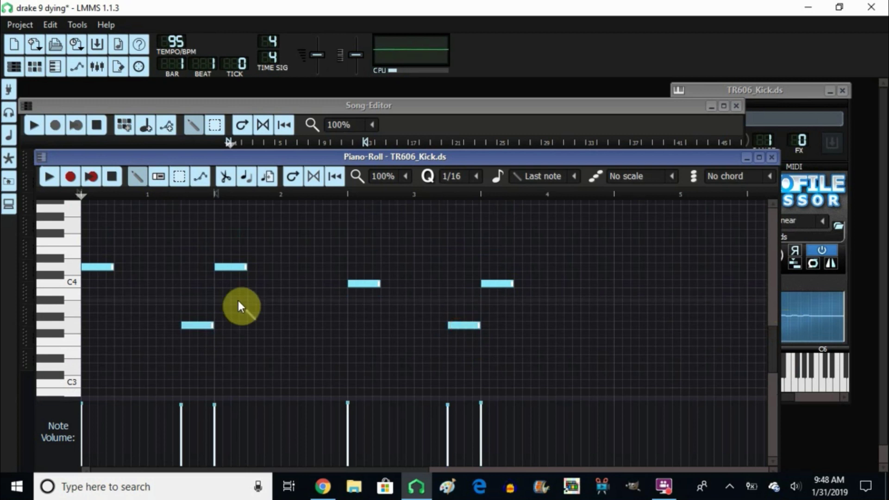
Step: Remove the stray note added near the second ErsDrums note and audition the clip's first note
click(202, 316)
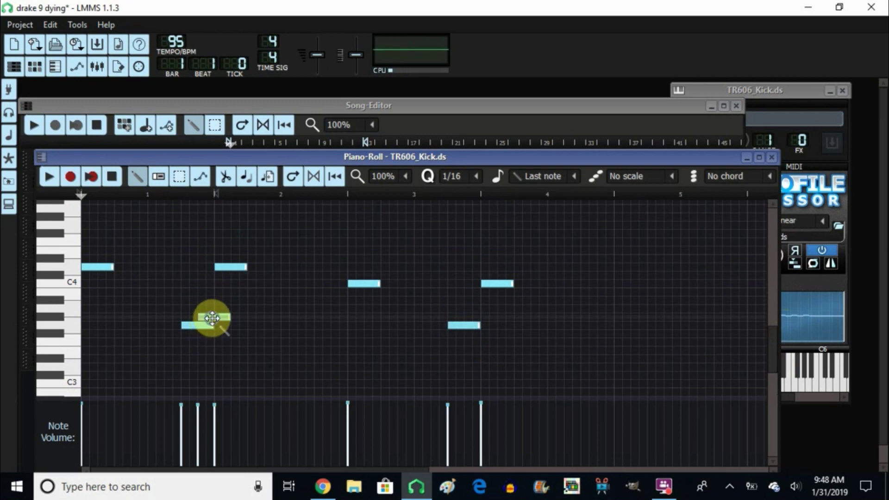
right_click(209, 316)
click(99, 265)
click(100, 266)
click(101, 267)
Step: Close the piano roll and open the effects chain of the ErsDrums instrument
click(772, 158)
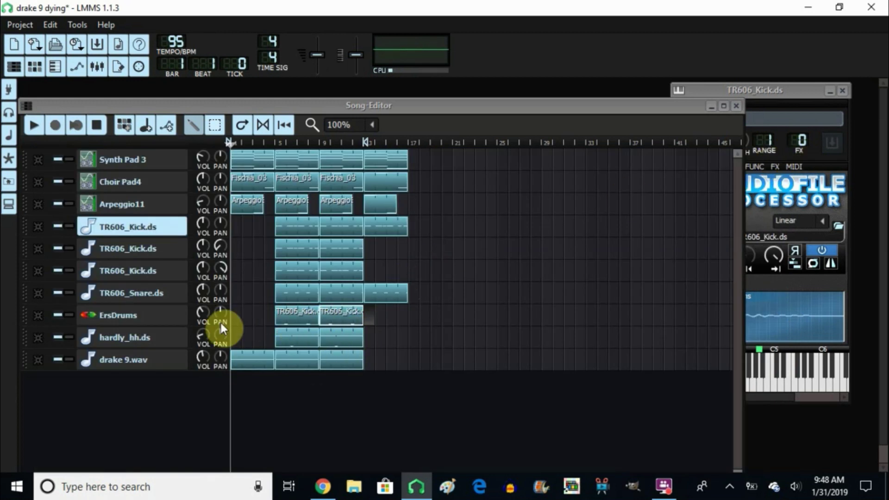
click(165, 323)
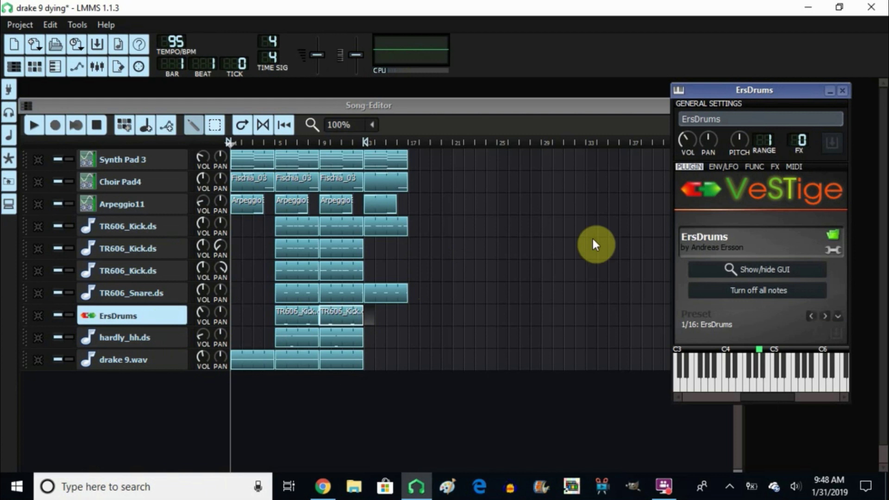
click(774, 166)
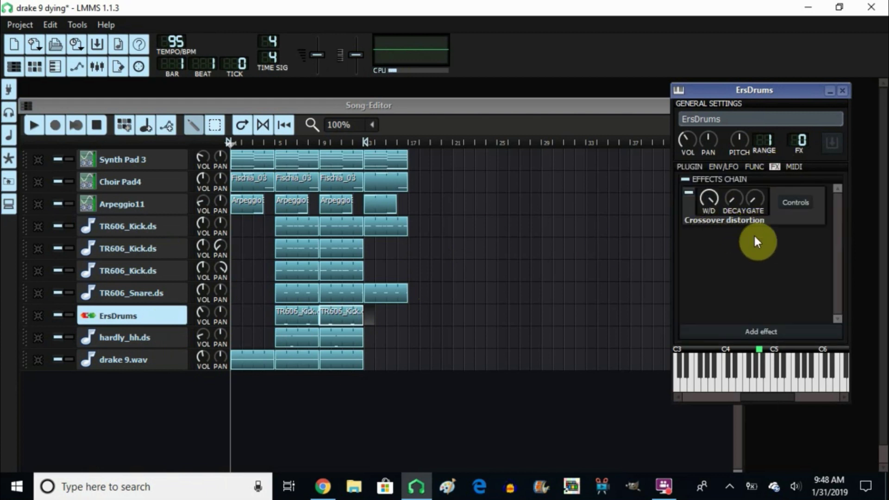
Step: Try a Chebyshev distortion effect on ErsDrums and remove it from the effects chain
click(762, 330)
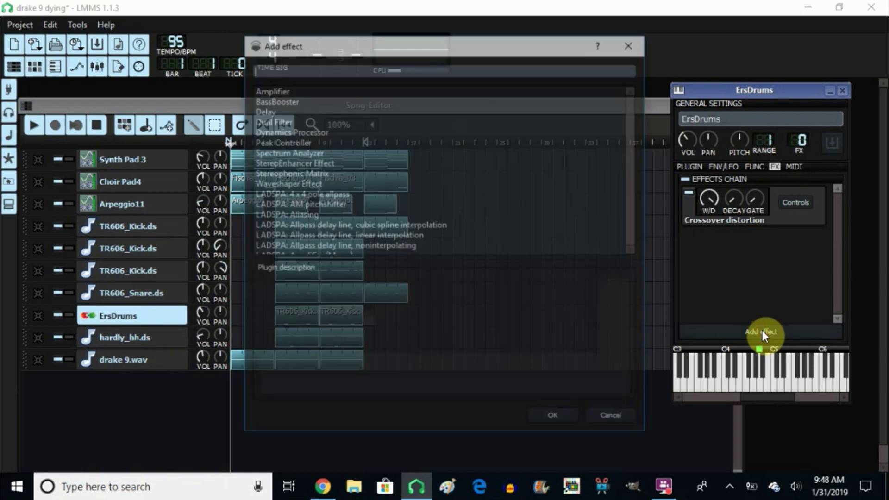
text(dist)
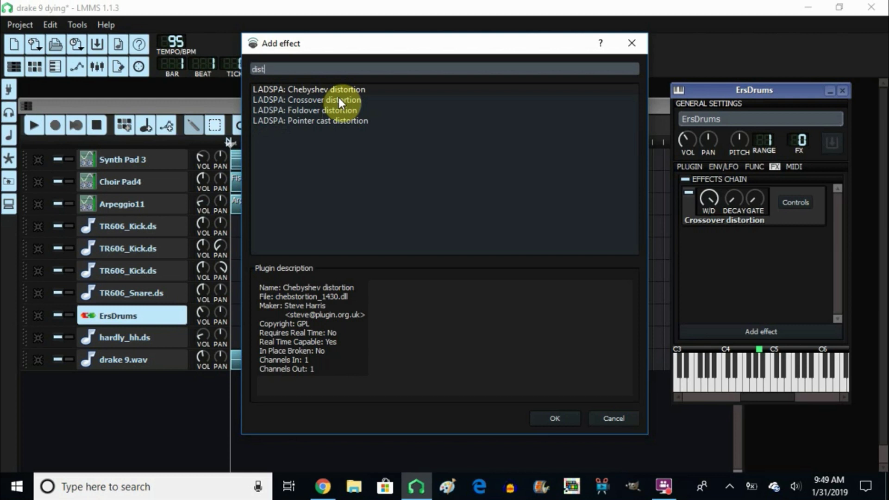
click(562, 416)
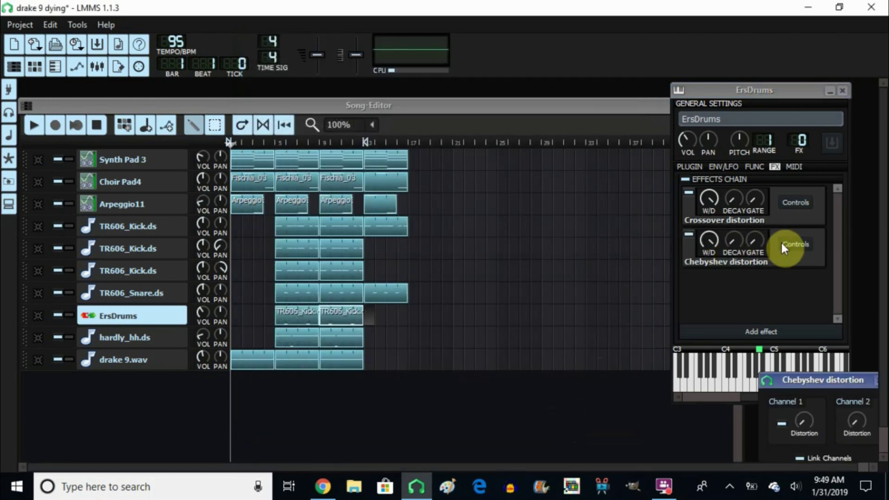
right_click(788, 240)
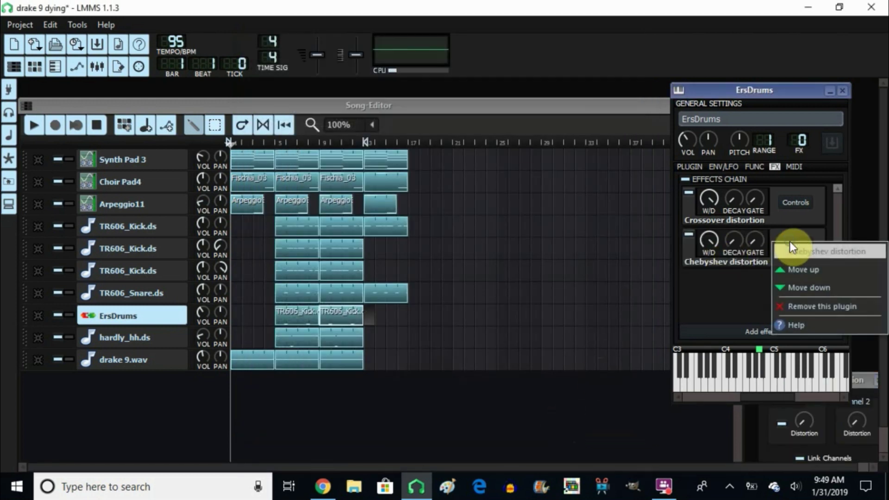
click(799, 302)
Step: Open the Crossover distortion controls and unlink the two channels
click(796, 202)
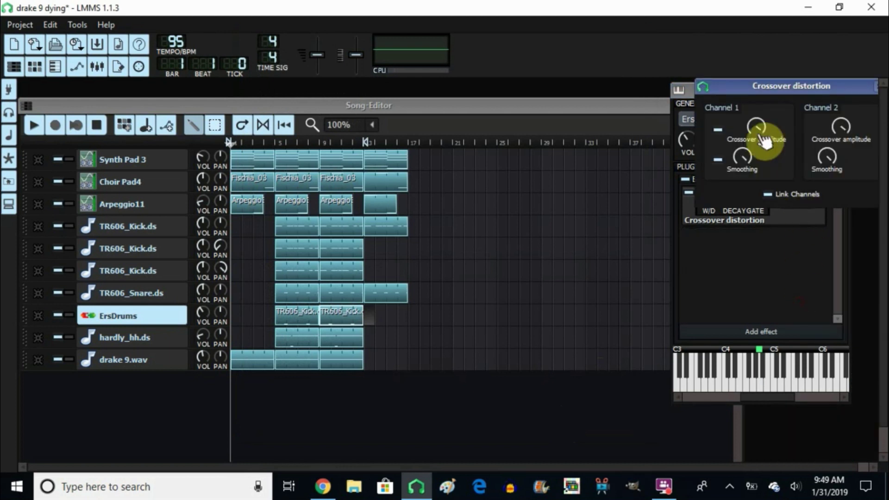
drag(762, 132, 758, 131)
click(721, 133)
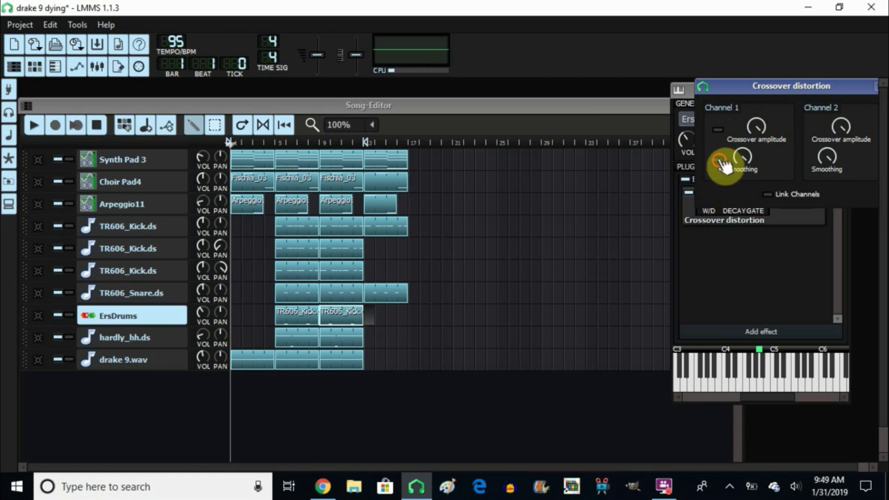
Step: Play the ErsDrums clip at bar 5 with the Crossover distortion bypassed, and re-enable the effect to compare the sound
click(692, 193)
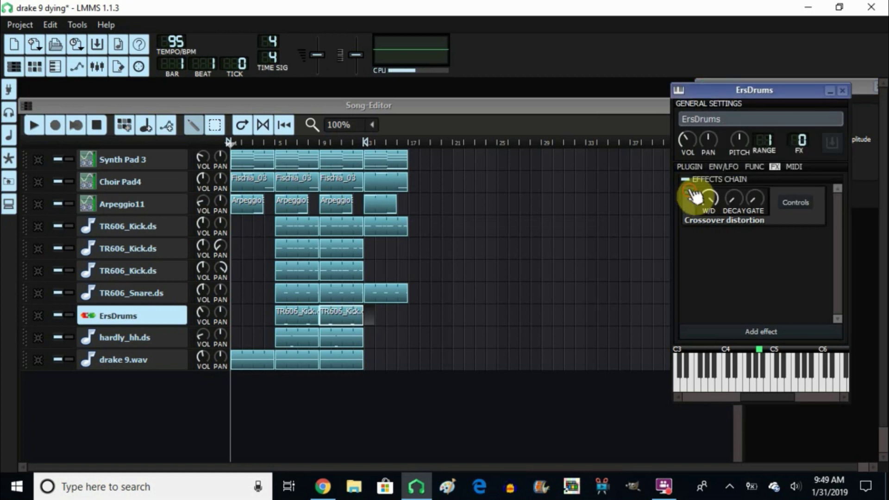
double_click(291, 313)
click(46, 176)
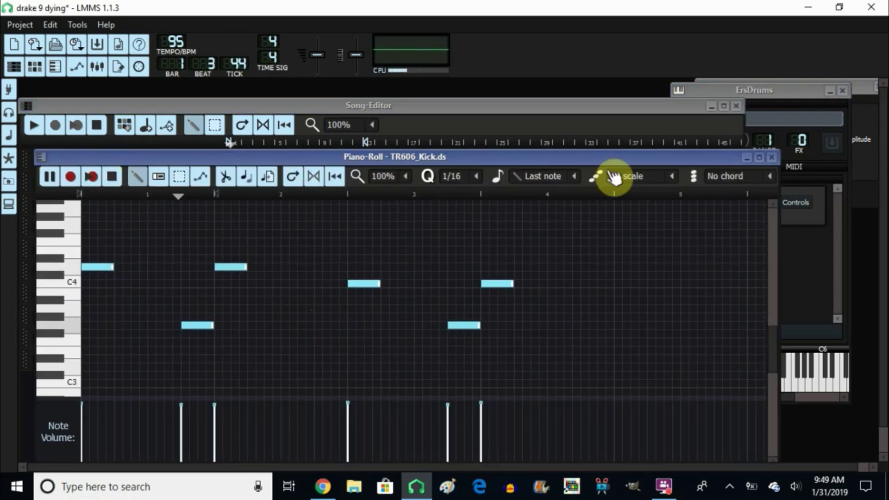
click(772, 157)
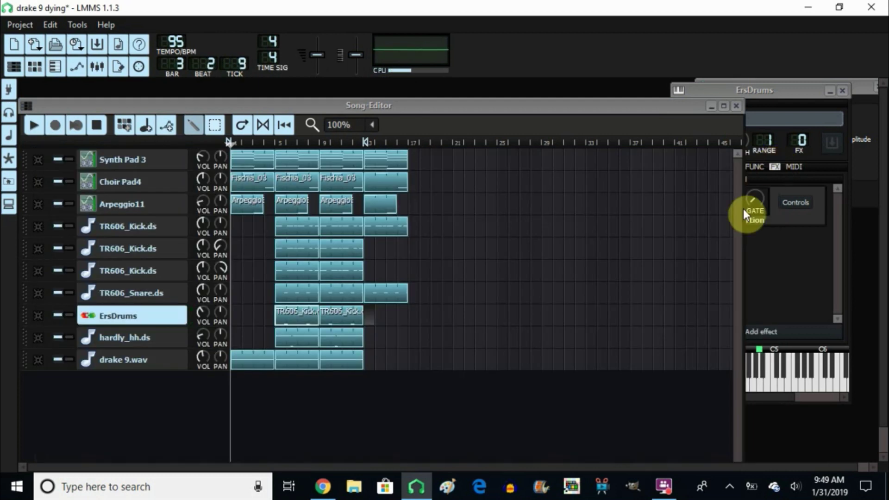
click(803, 88)
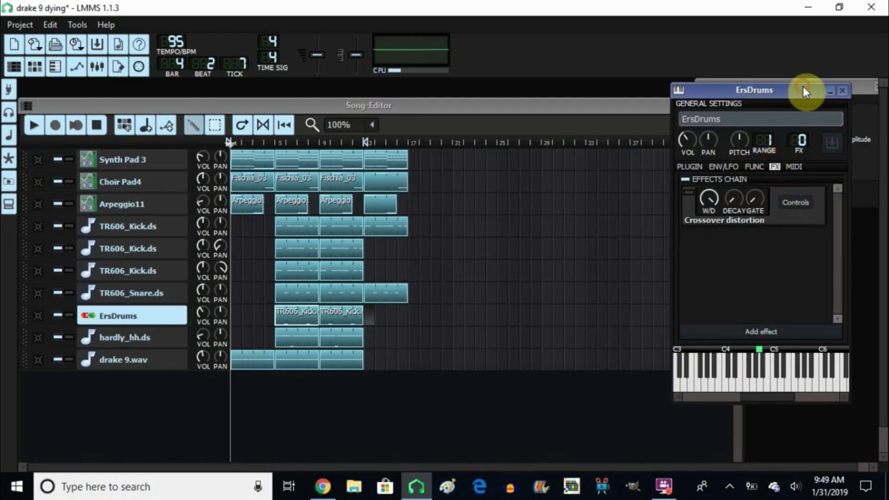
click(690, 192)
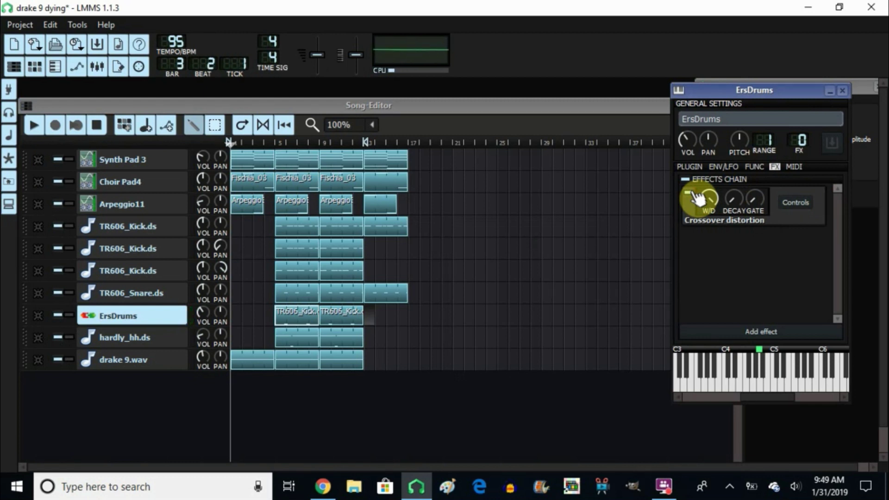
Step: Close the ErsDrums and Crossover distortion windows and stop playback
click(840, 93)
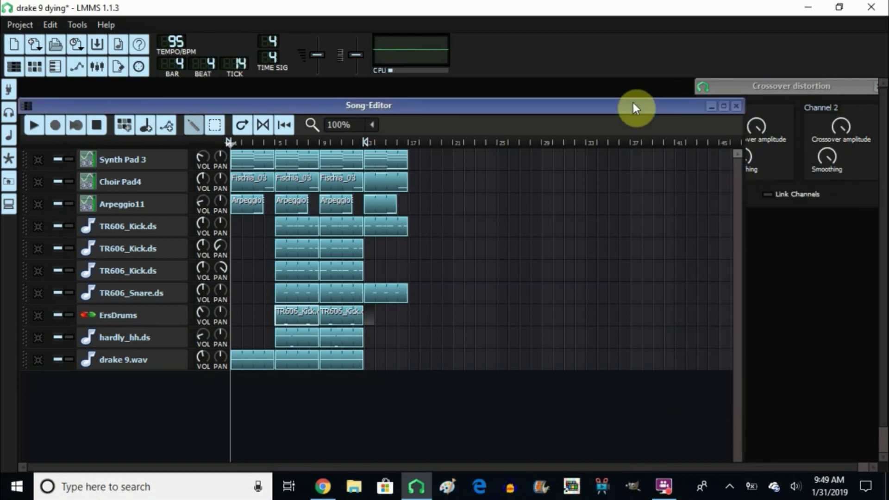
click(831, 93)
click(837, 88)
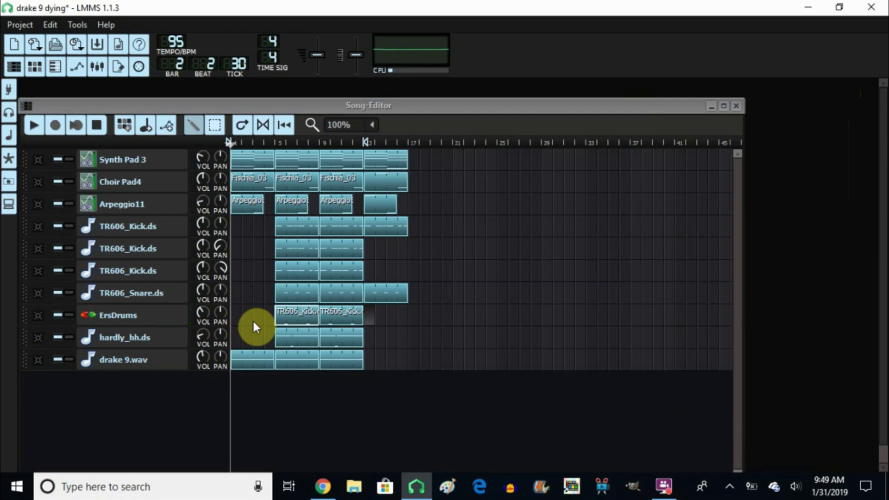
click(95, 125)
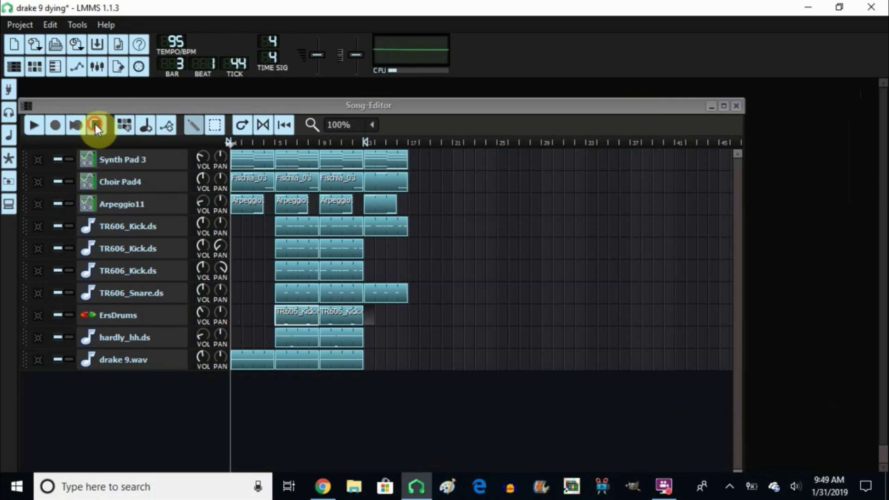
Step: Review the ErsDrums clip at bar 9, and play the hardly_hh.ds clip at bar 9 to examine its hi-hat pattern
double_click(346, 320)
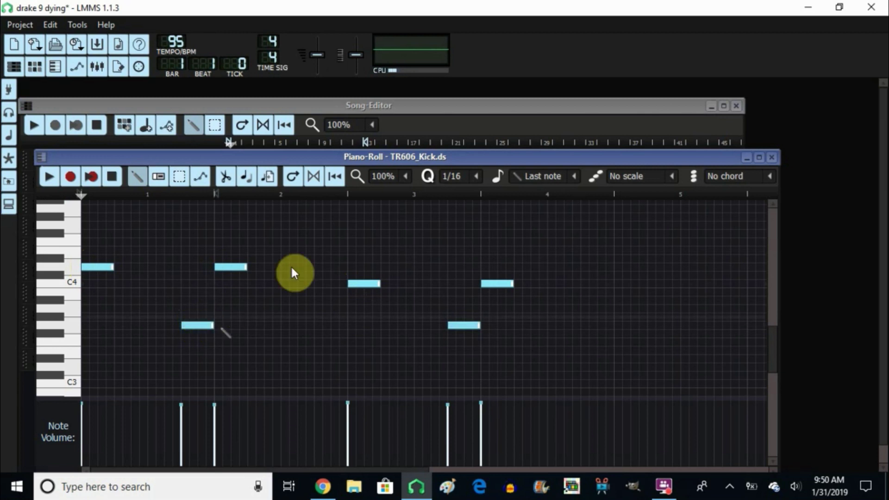
click(771, 158)
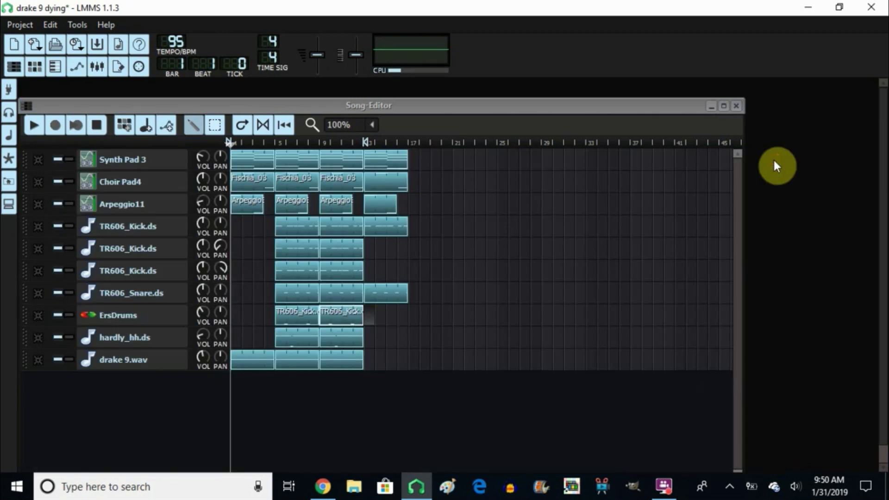
double_click(348, 343)
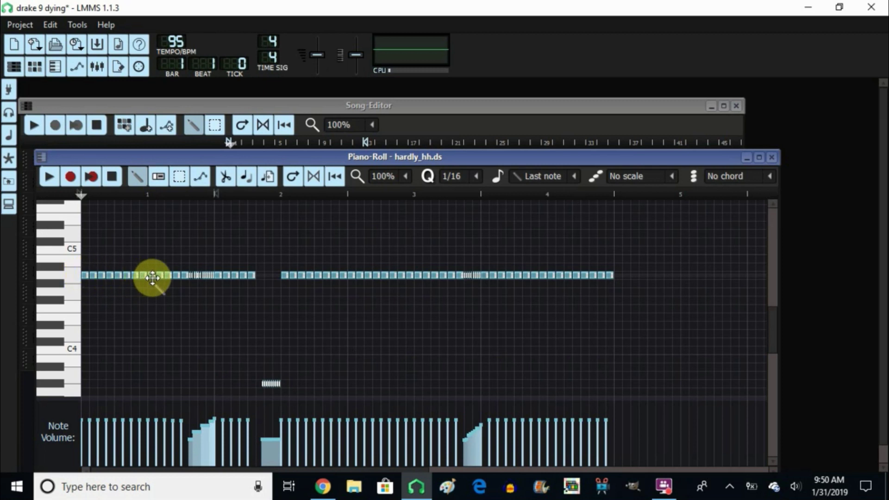
click(50, 176)
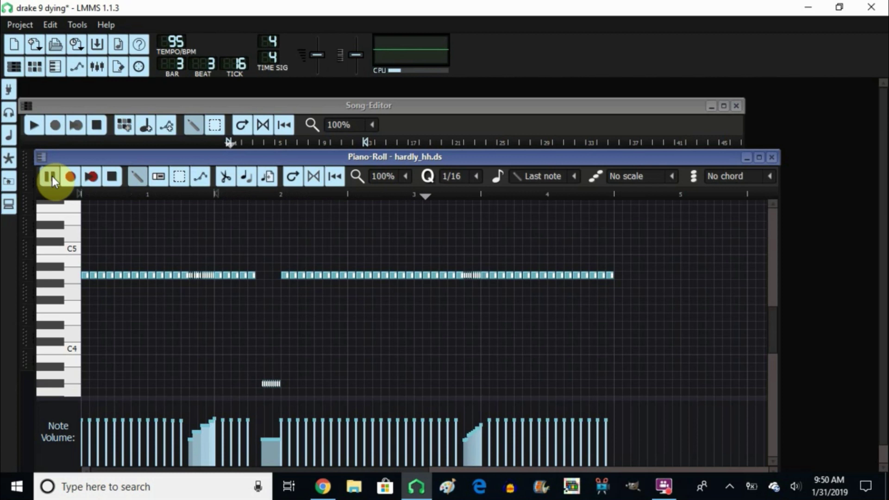
click(111, 176)
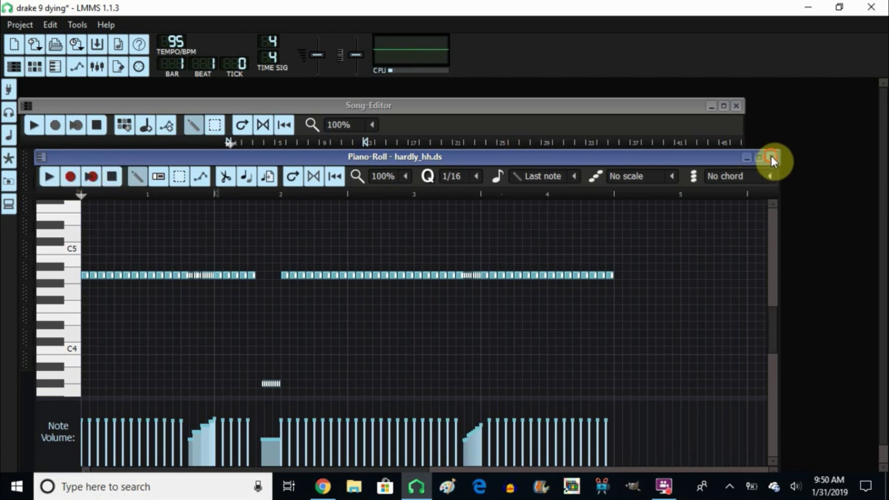
click(771, 157)
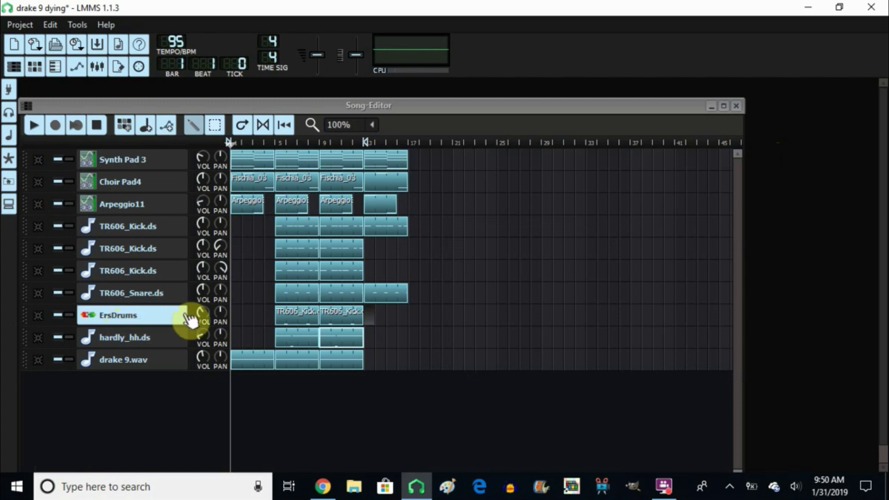
Step: Add a clip at bar 13 on the hardly_hh.ds track and place a sixteenth-long A4 note at its start
double_click(367, 337)
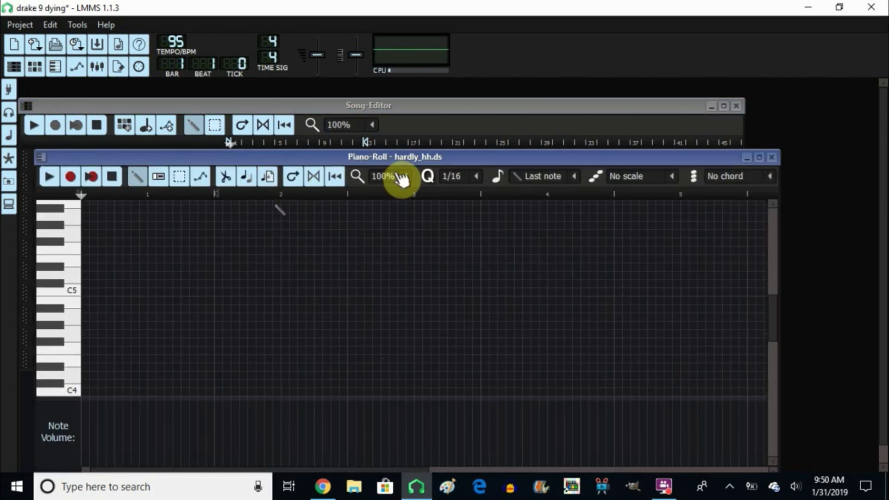
click(85, 315)
drag(113, 314, 88, 318)
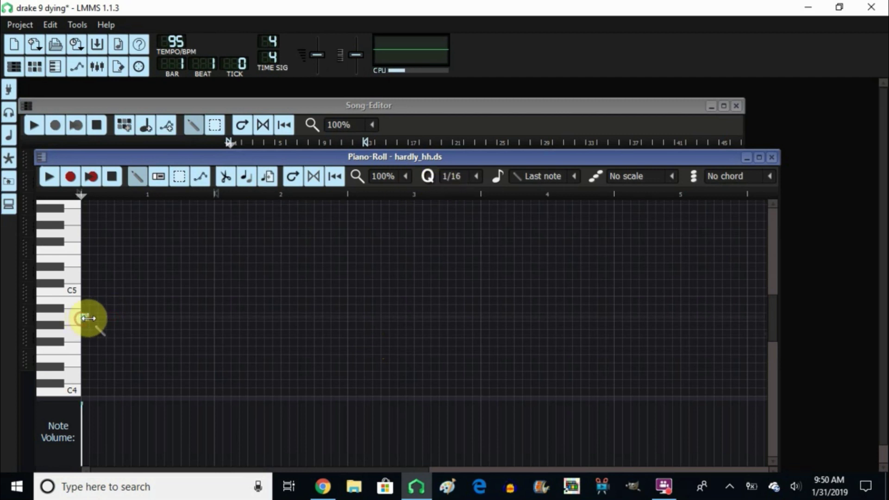
Step: Fill the rest of the hi-hat clip's first bar with consecutive sixteenth A4 notes
click(91, 318)
click(99, 318)
click(108, 317)
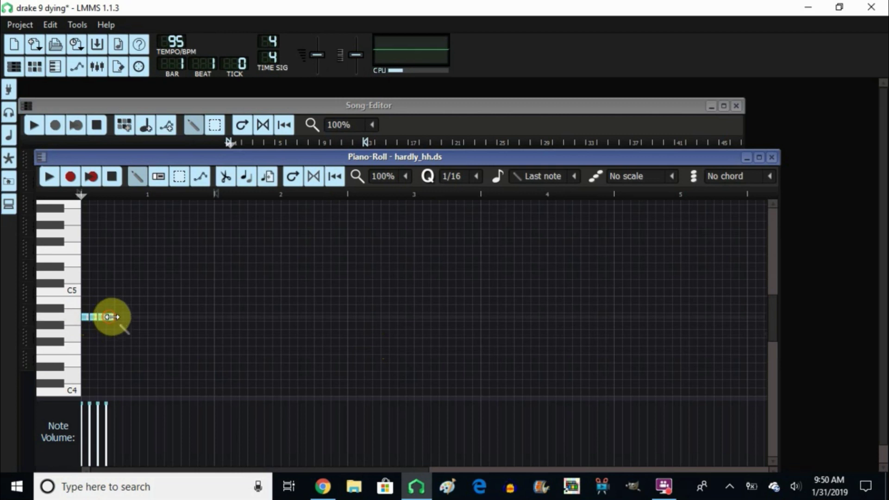
click(118, 317)
click(127, 316)
click(135, 316)
click(143, 317)
click(151, 316)
click(160, 317)
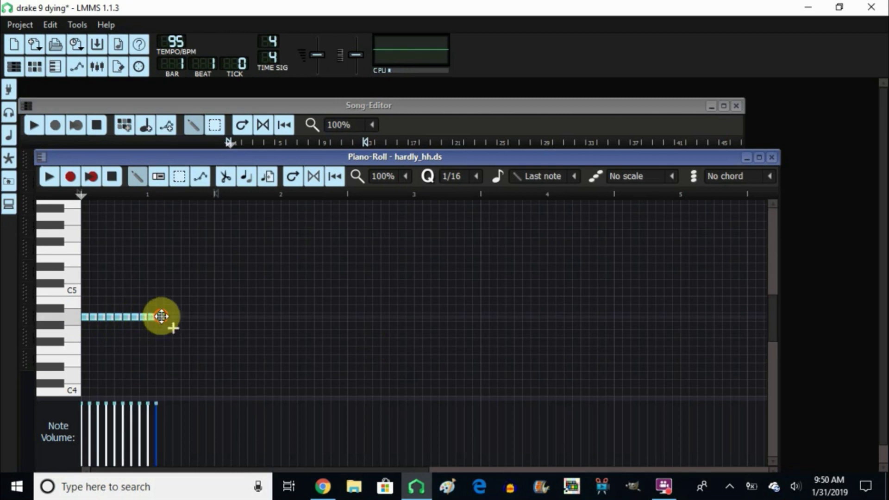
click(168, 316)
click(176, 317)
click(184, 317)
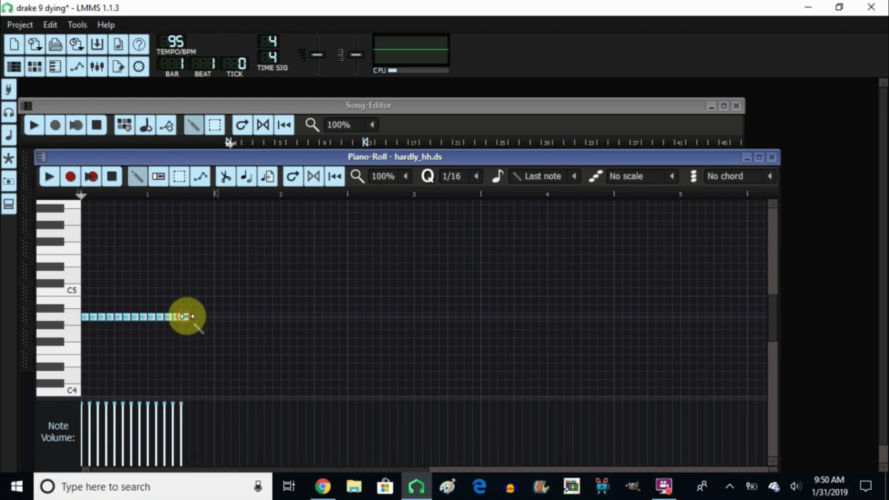
click(192, 317)
click(201, 317)
click(208, 317)
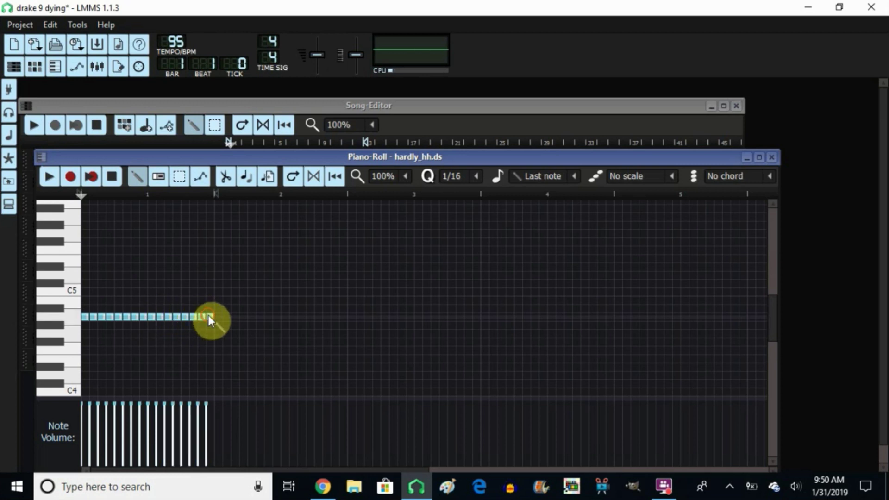
Step: Copy the first bar's sixteen hi-hat notes and paste them into bar 2
click(180, 177)
drag(220, 298, 87, 319)
click(245, 177)
click(267, 176)
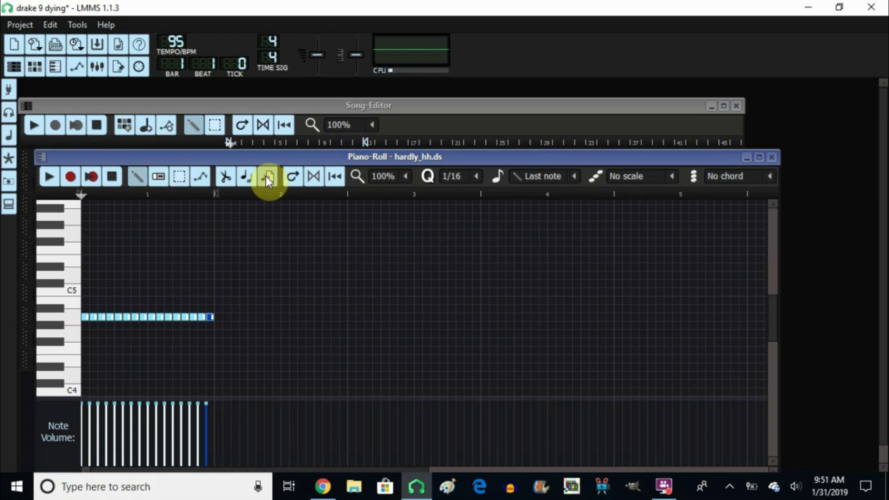
click(267, 177)
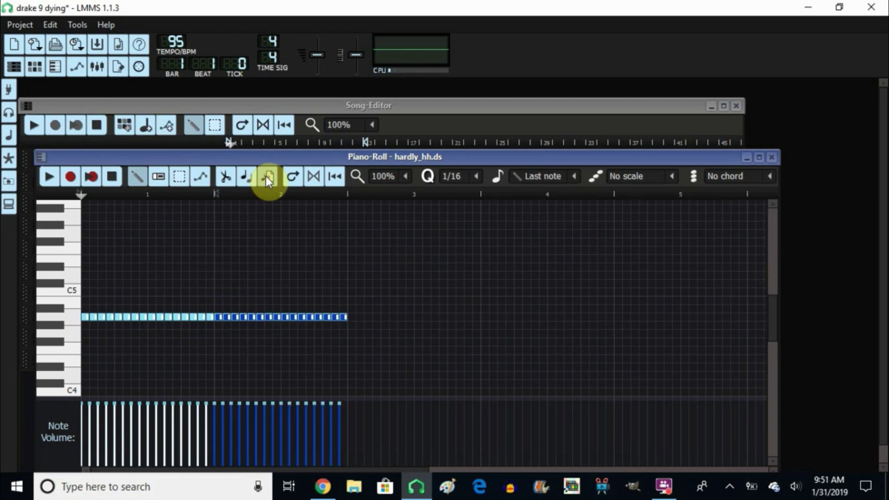
Step: Copy the sixteenth A4 hi-hat notes of bars 1 and 2, and paste them into bars 3 and 4
click(181, 176)
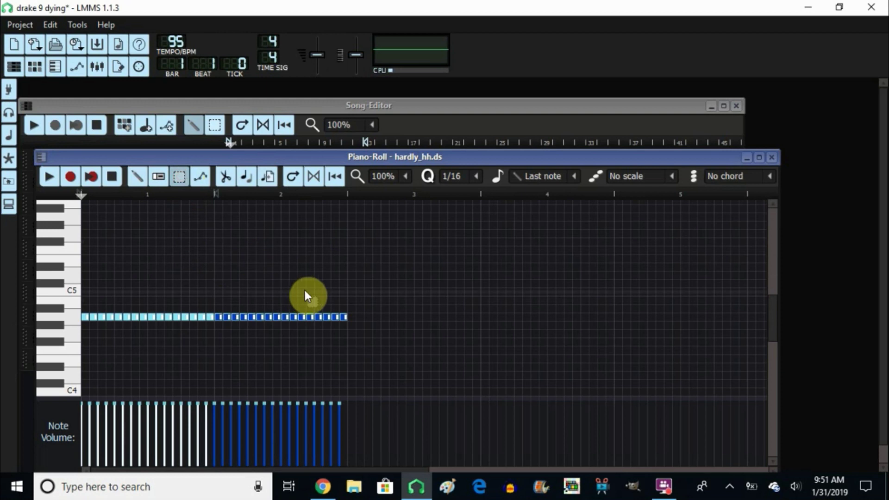
drag(373, 288, 328, 351)
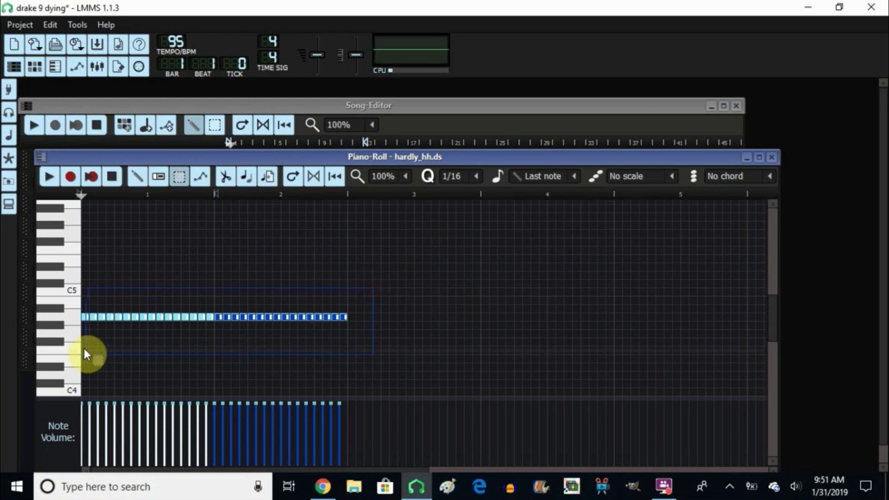
drag(84, 350, 83, 348)
click(248, 179)
click(272, 177)
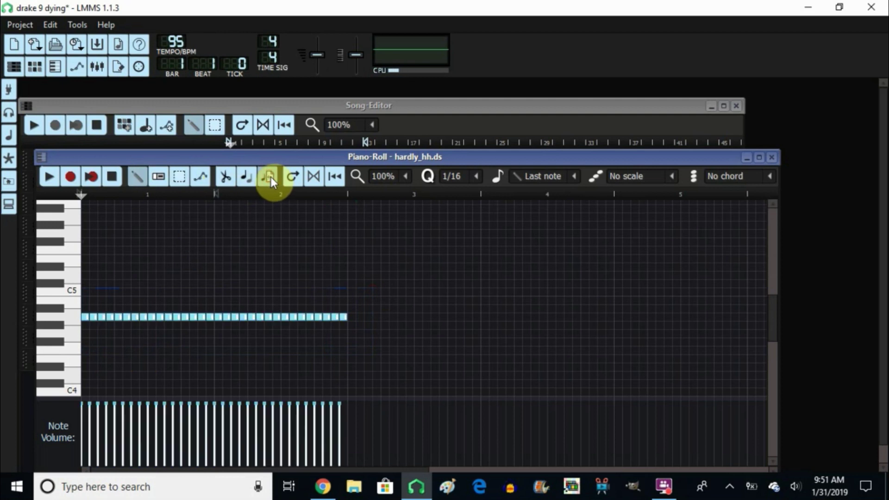
click(271, 176)
click(271, 176)
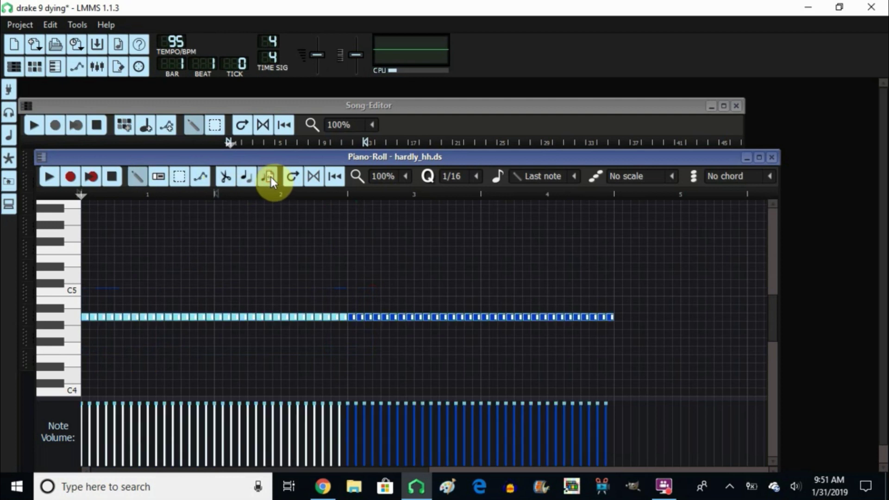
click(356, 291)
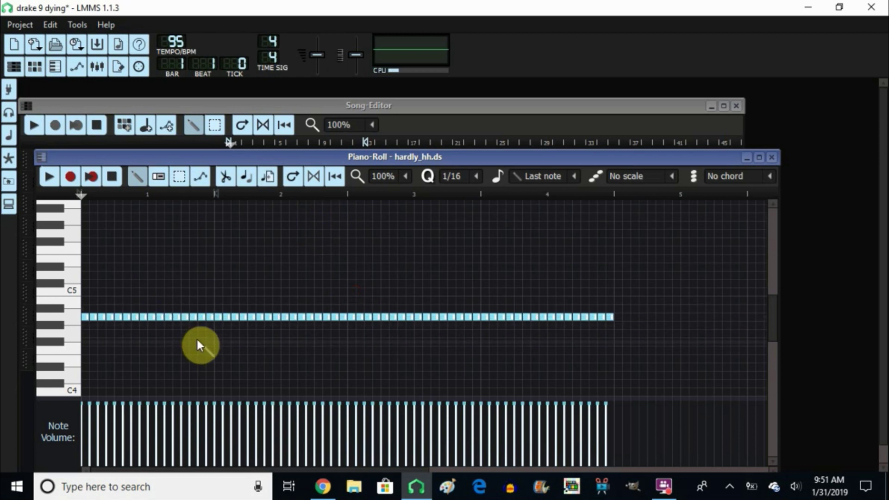
Step: Set quantization to 1/64 and replace the last two sixteenth A4 notes of bar 1 with a roll of consecutive 1/64 notes
click(480, 178)
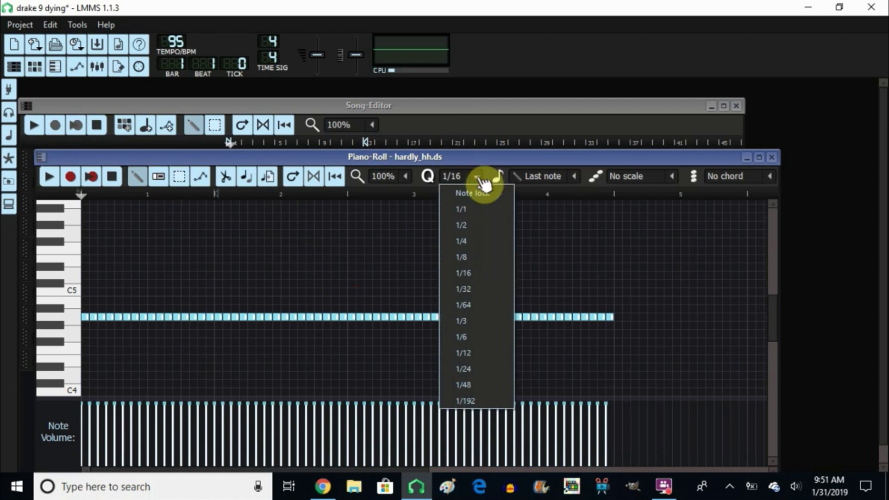
click(478, 302)
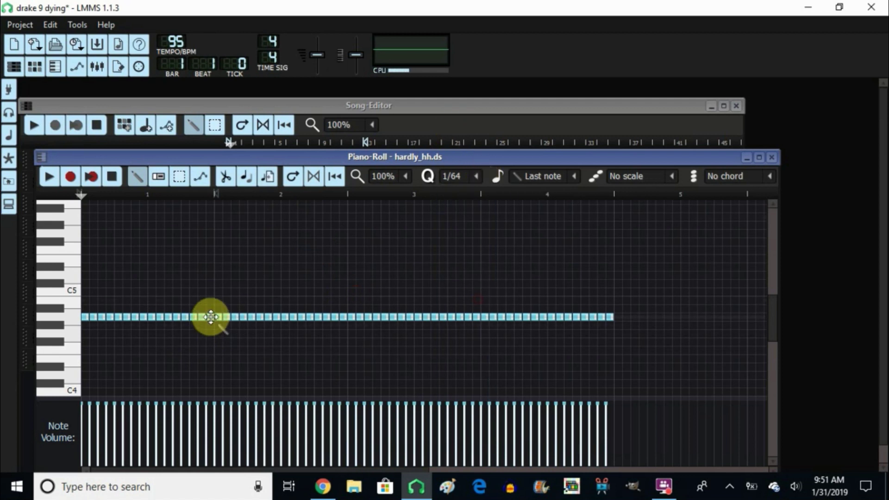
drag(209, 316, 206, 317)
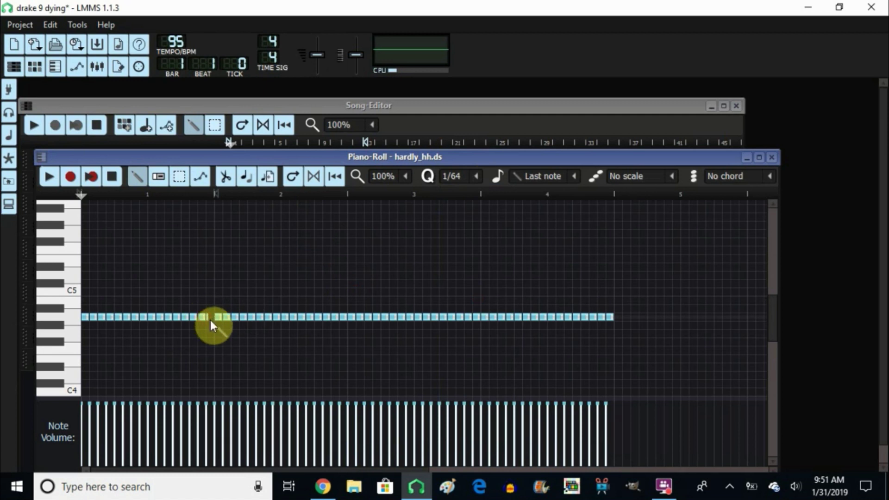
click(209, 319)
click(210, 319)
click(212, 320)
click(213, 320)
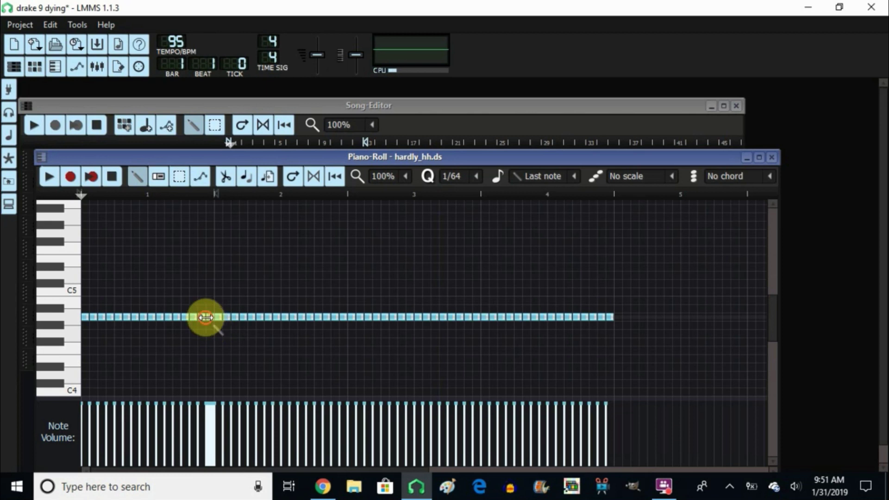
click(196, 317)
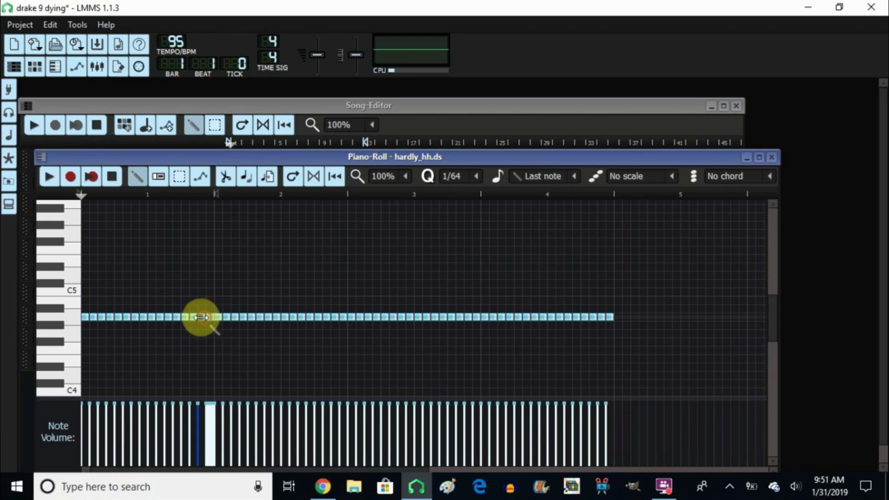
click(201, 320)
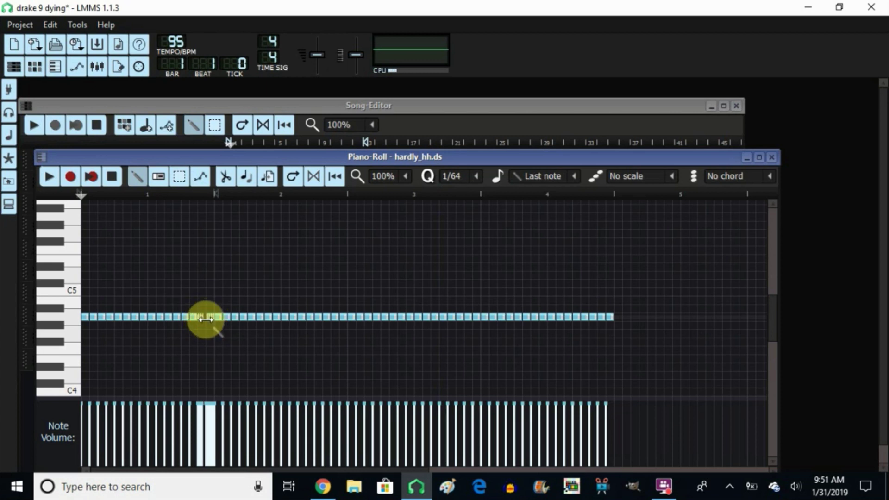
click(203, 318)
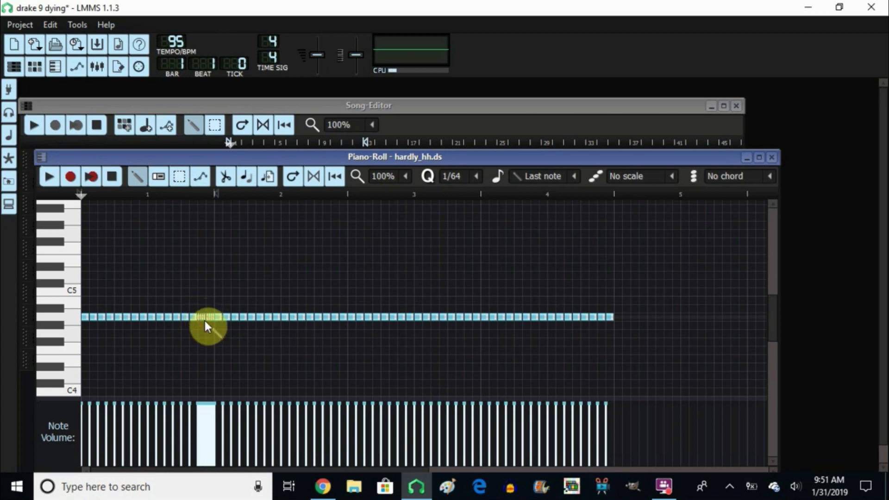
Step: Shape the note volumes of the 1/64 roll at the end of bar 1 into a rising ramp
click(215, 403)
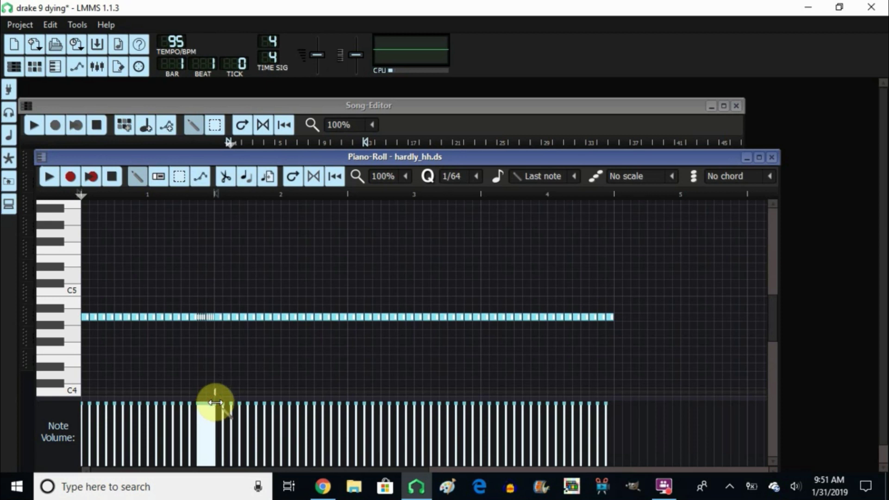
mouse_move(215, 404)
mouse_down()
mouse_move(179, 451)
mouse_move(188, 441)
mouse_move(189, 402)
mouse_up()
click(181, 404)
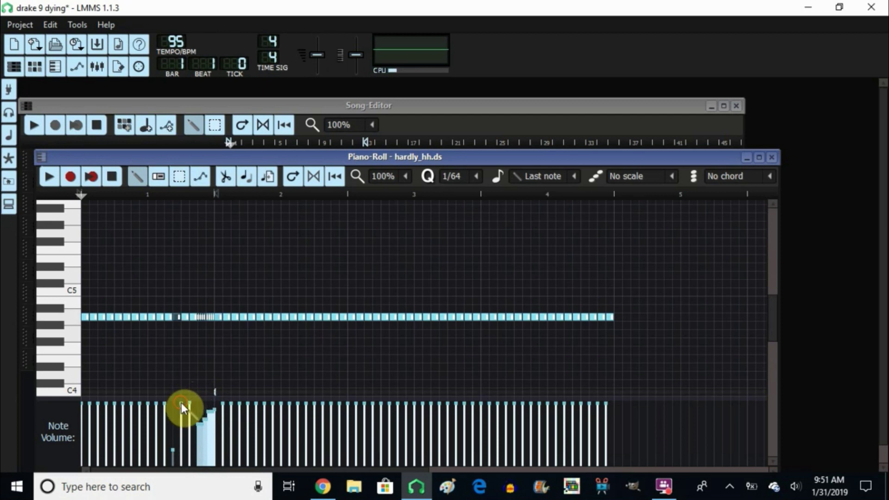
click(174, 403)
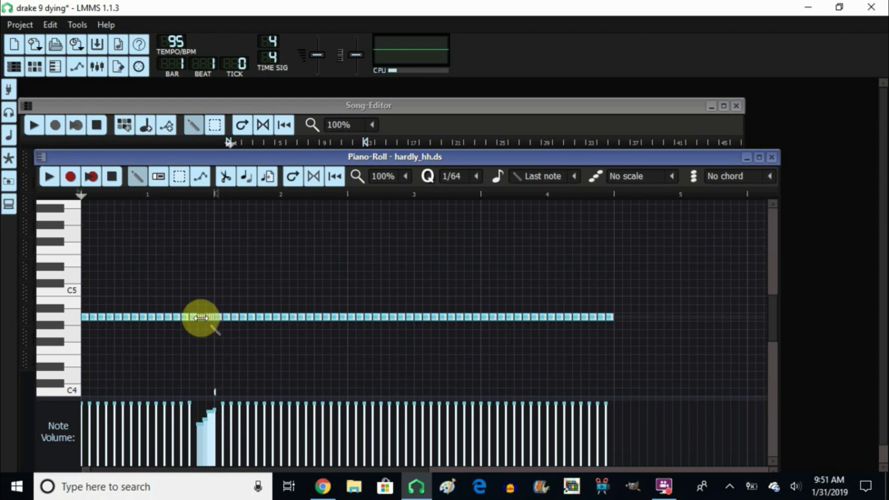
Step: Select the roll at the end of bar 1 with the sixteenth before it, and move them down an octave to A3
click(179, 176)
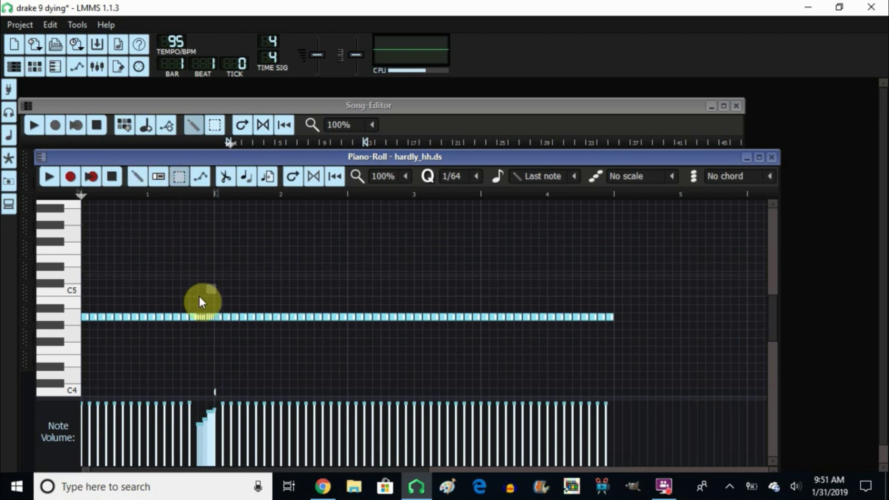
drag(196, 312, 212, 320)
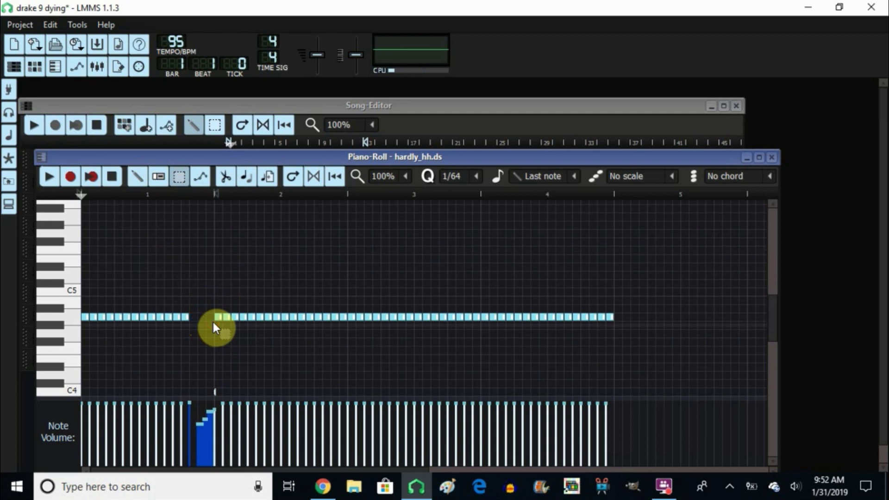
drag(771, 318, 773, 348)
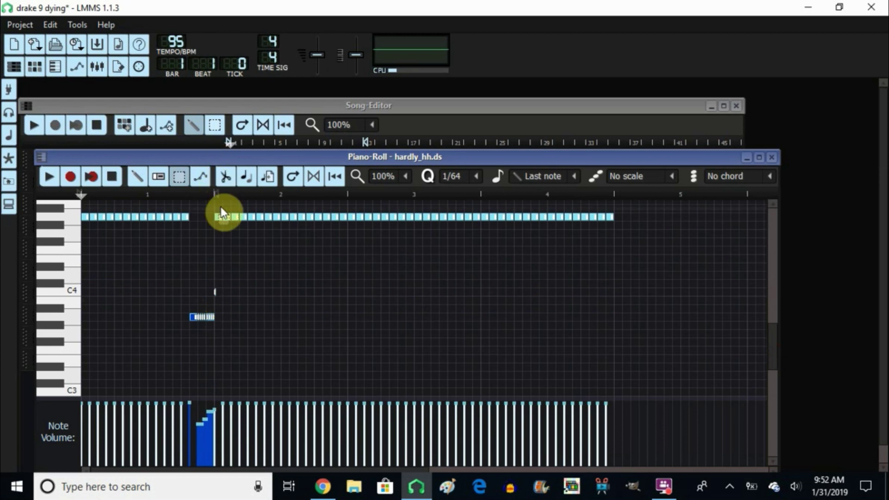
Step: Erase the stray short notes near C4 at the start of bar 2 and the sixteenth A3 note before the roll
click(137, 176)
click(214, 293)
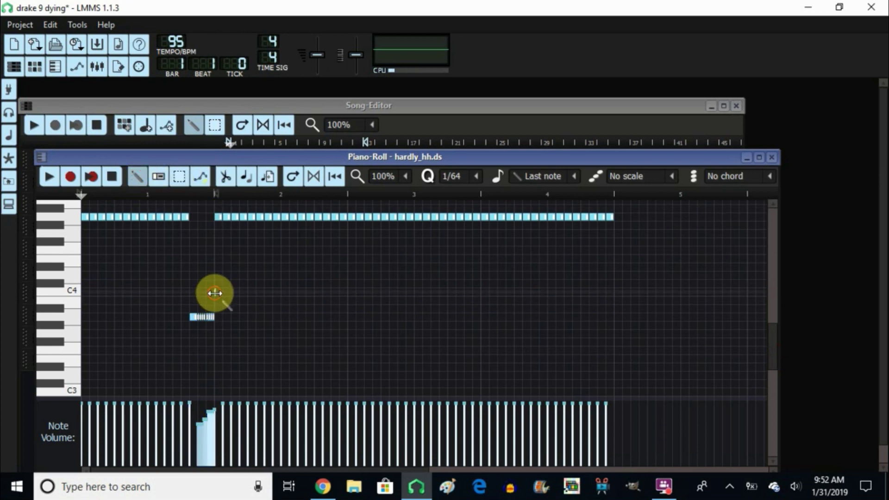
click(228, 292)
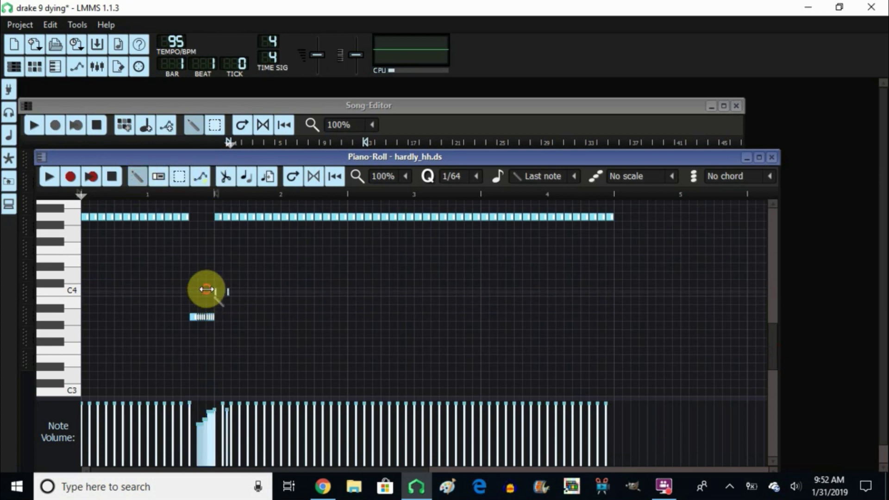
click(158, 177)
click(227, 292)
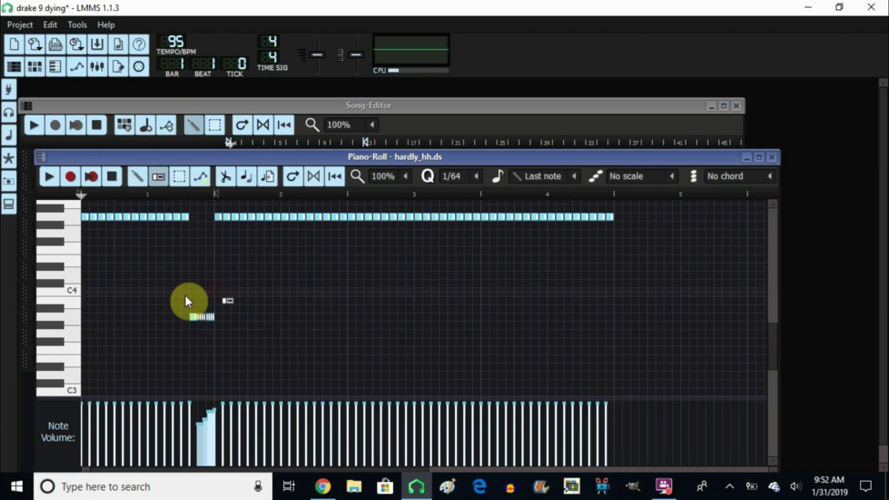
click(193, 316)
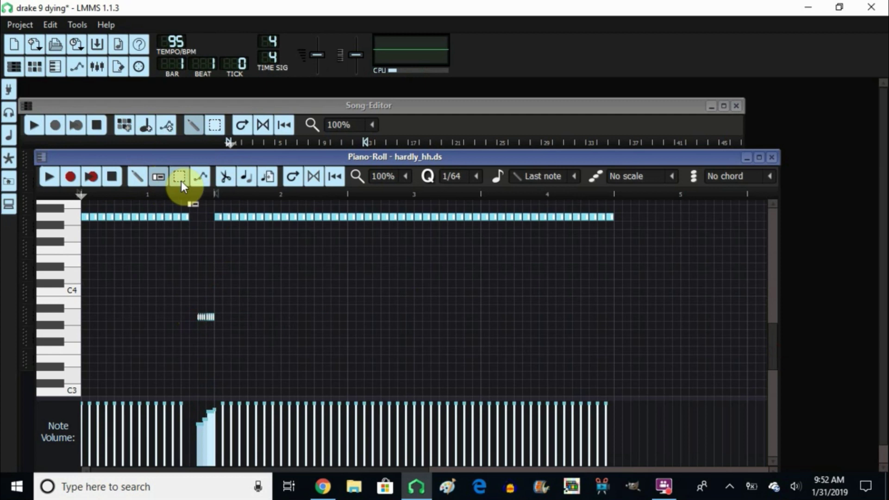
Step: Set quantization to 1/16, remove the misplaced notes before the roll, and fill the gap there with a sixteenth A4 note
click(131, 178)
click(193, 216)
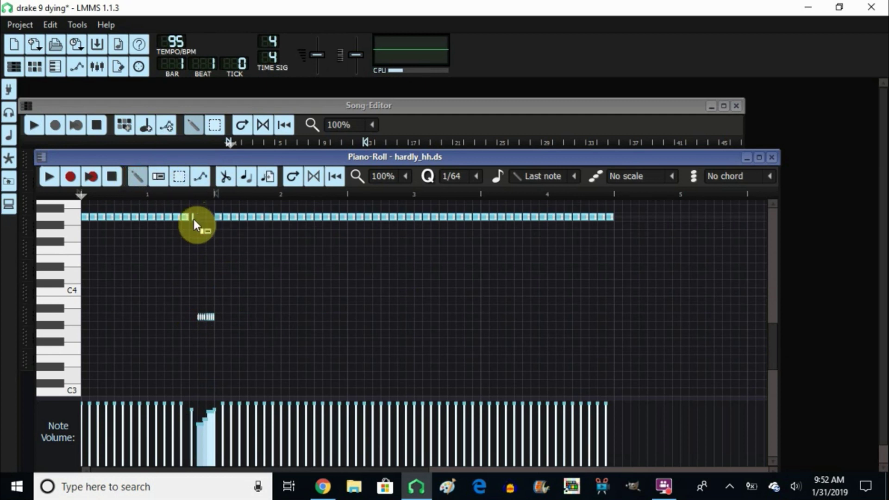
drag(194, 217, 193, 215)
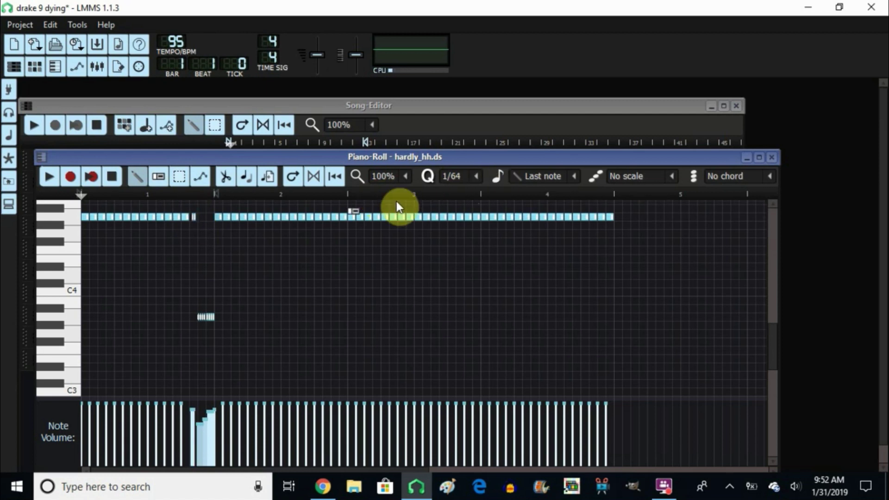
click(479, 176)
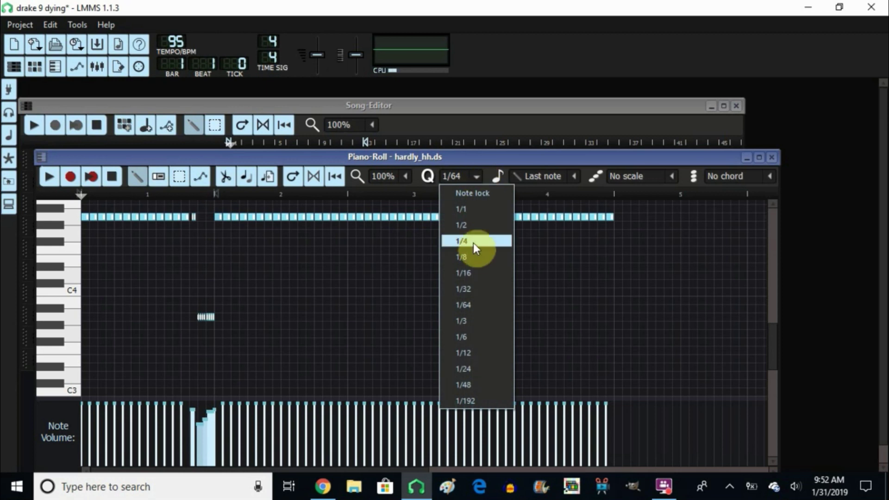
click(475, 274)
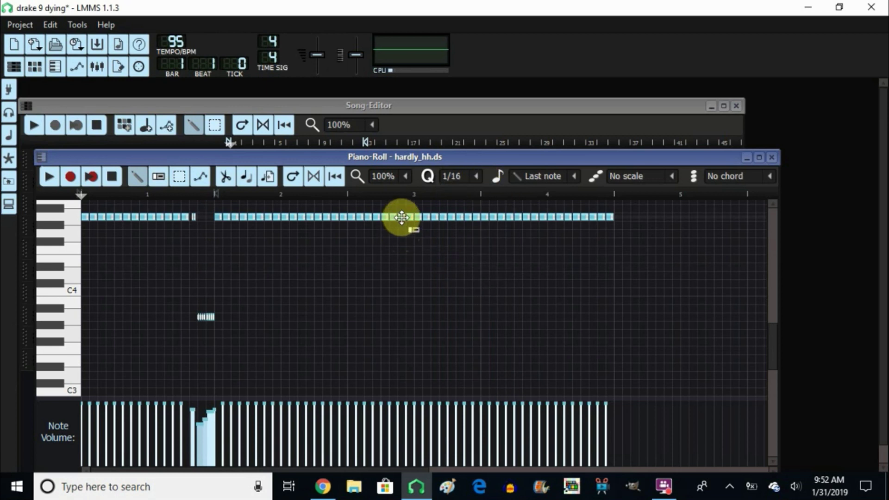
click(193, 226)
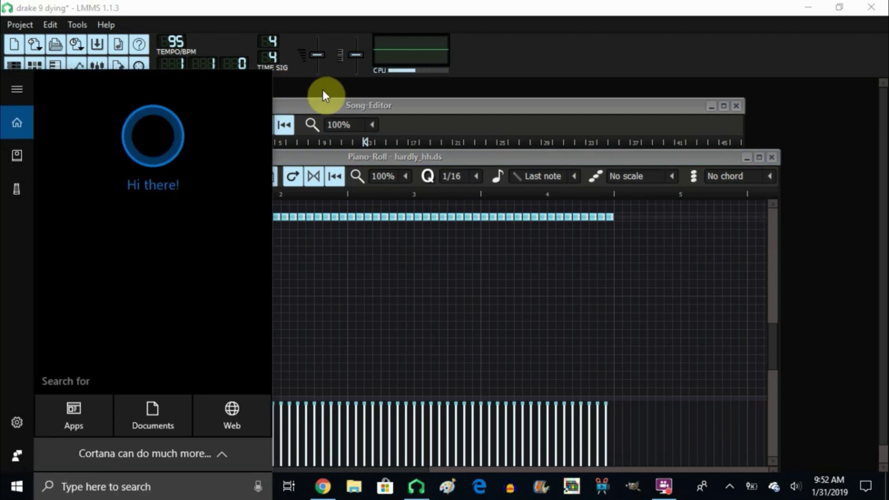
click(323, 91)
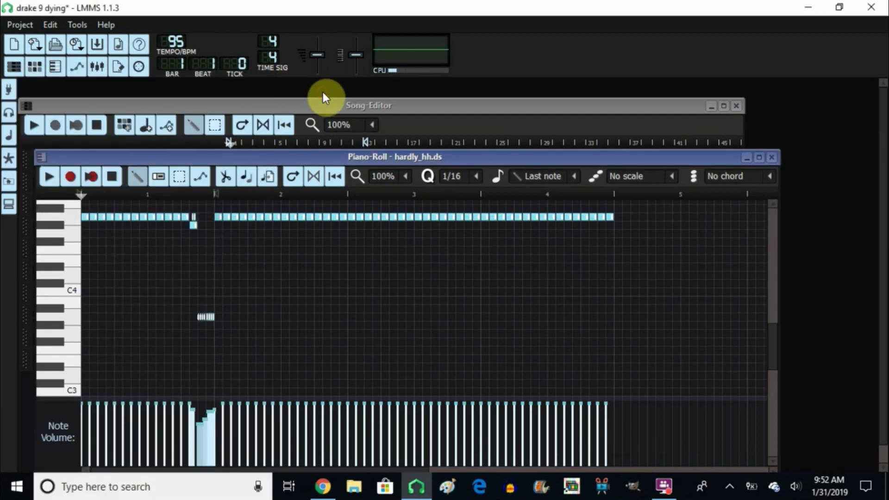
click(191, 216)
right_click(197, 216)
right_click(192, 216)
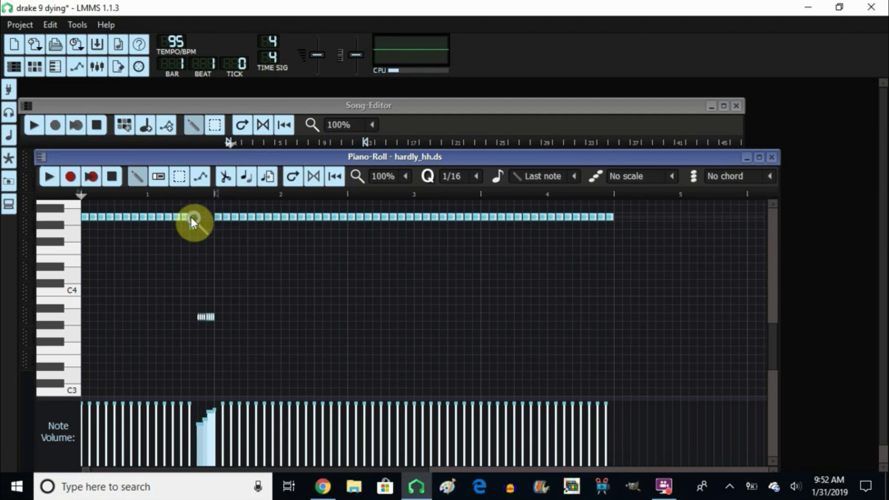
click(193, 217)
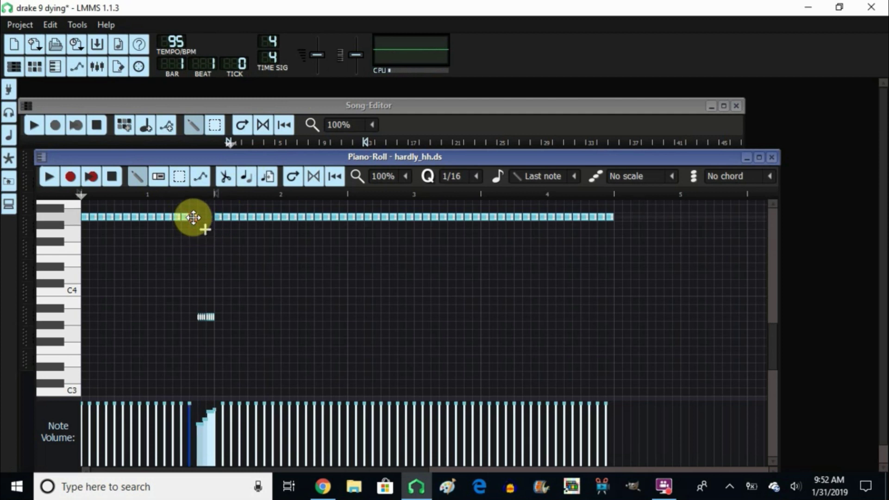
click(772, 157)
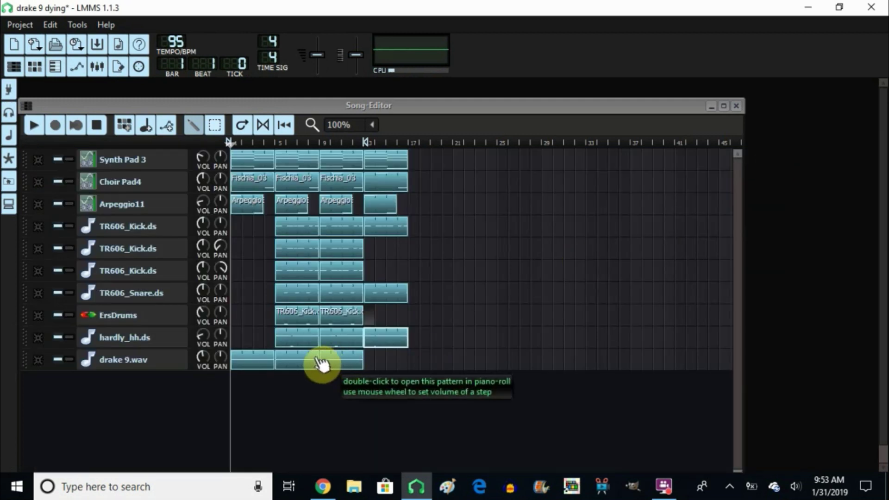
Step: Open the drake 9.wav clip at bar 1 and play it to examine its sustained notes
double_click(247, 363)
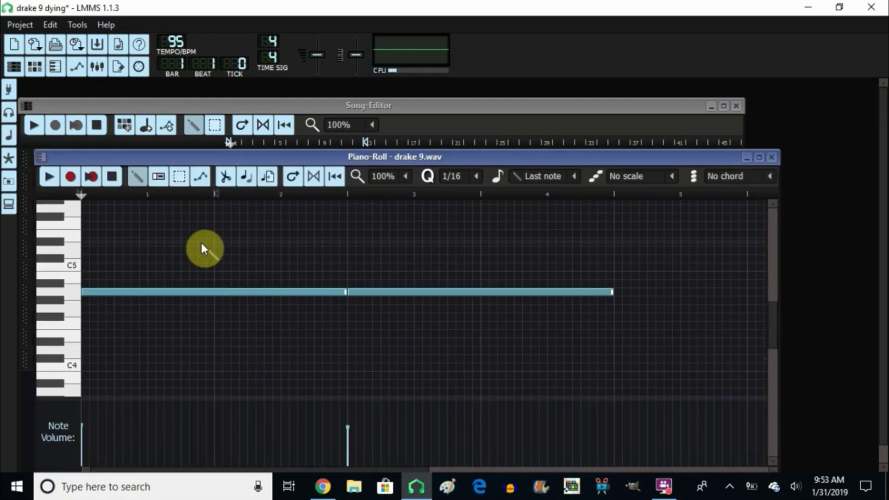
click(48, 176)
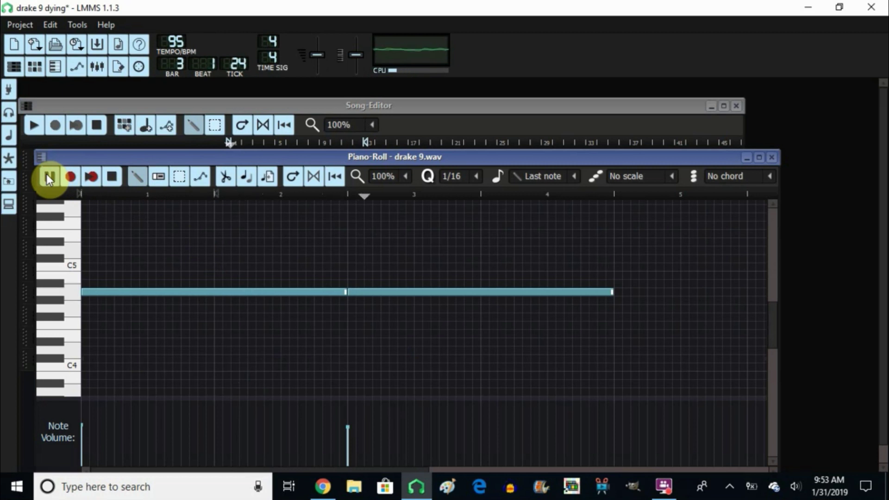
click(112, 177)
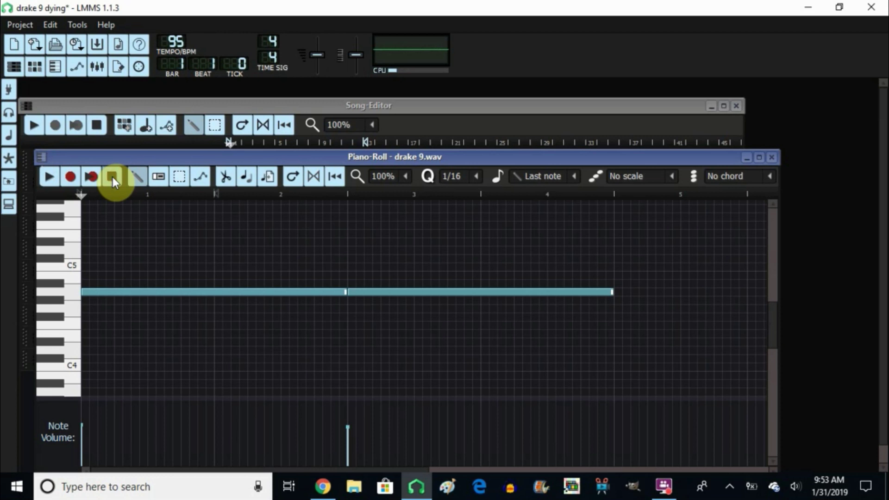
click(772, 158)
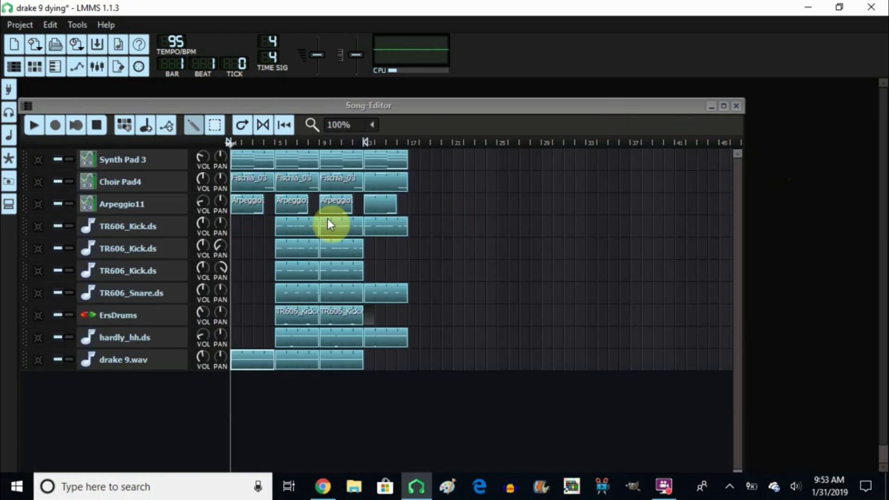